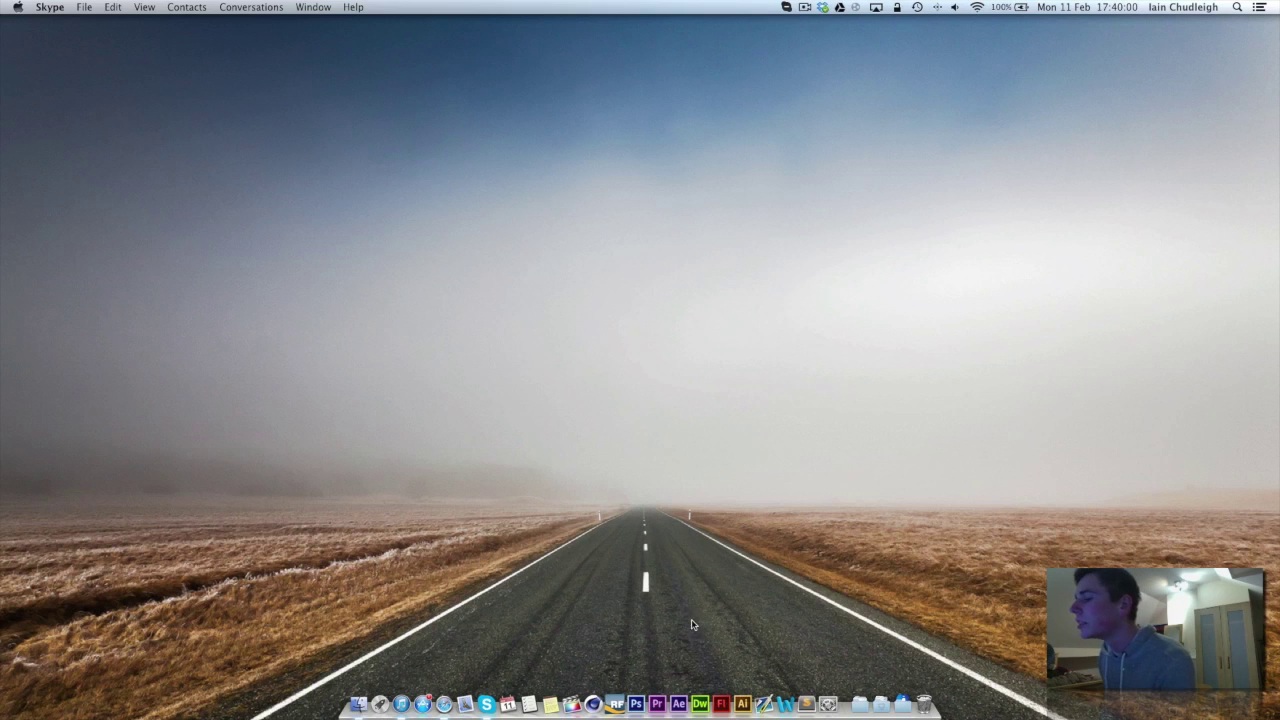
Step: Switch to Cinema 4D and add a Platonic primitive to the empty scene
left_click(599, 700)
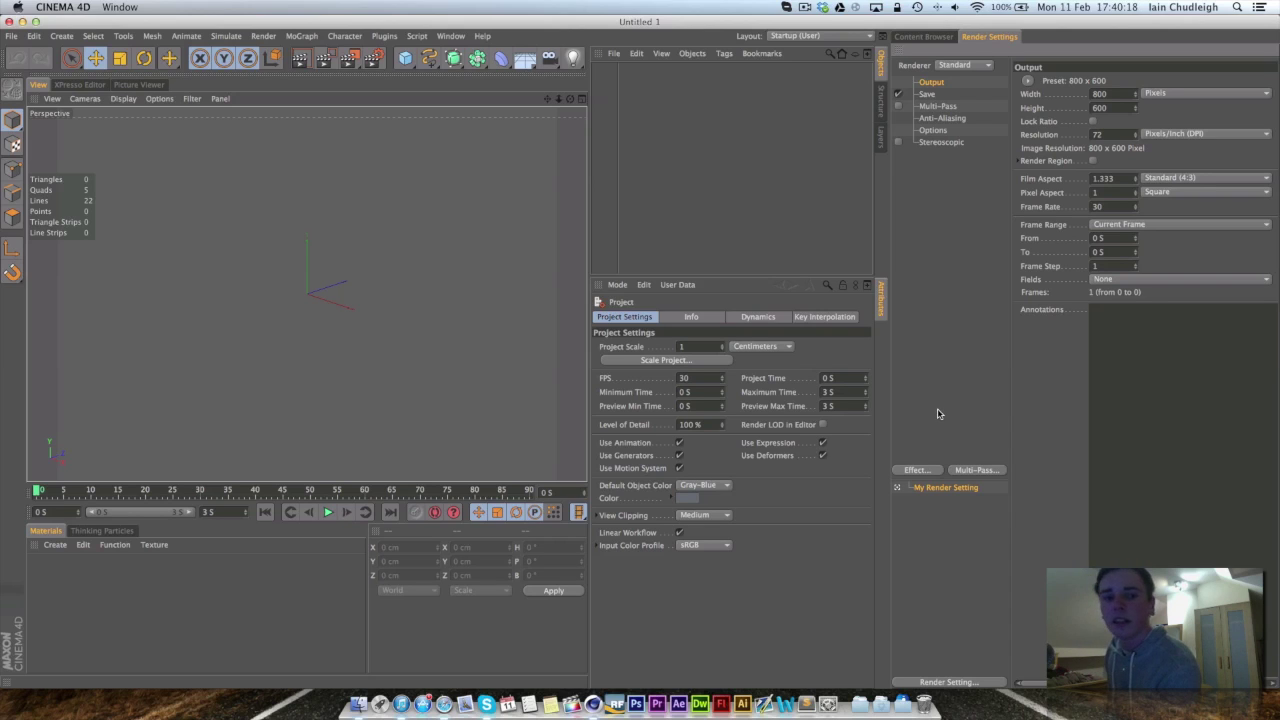
left_click(405, 58)
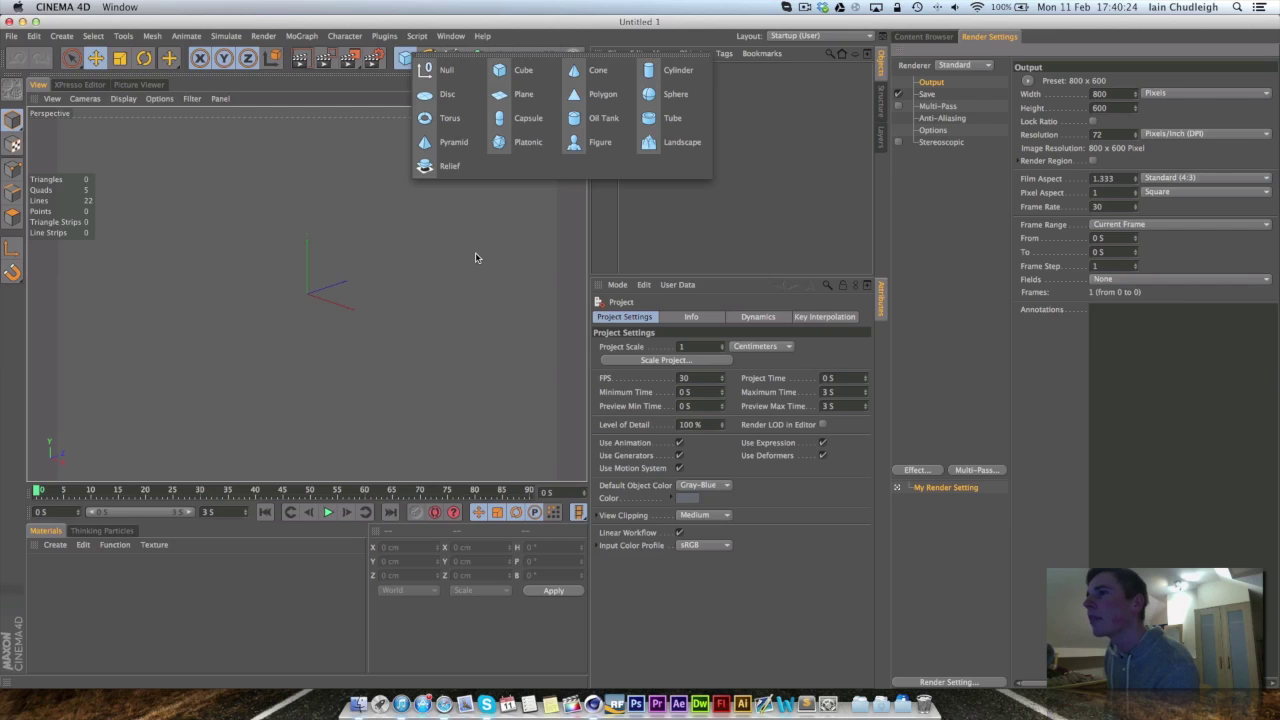
left_click(520, 142)
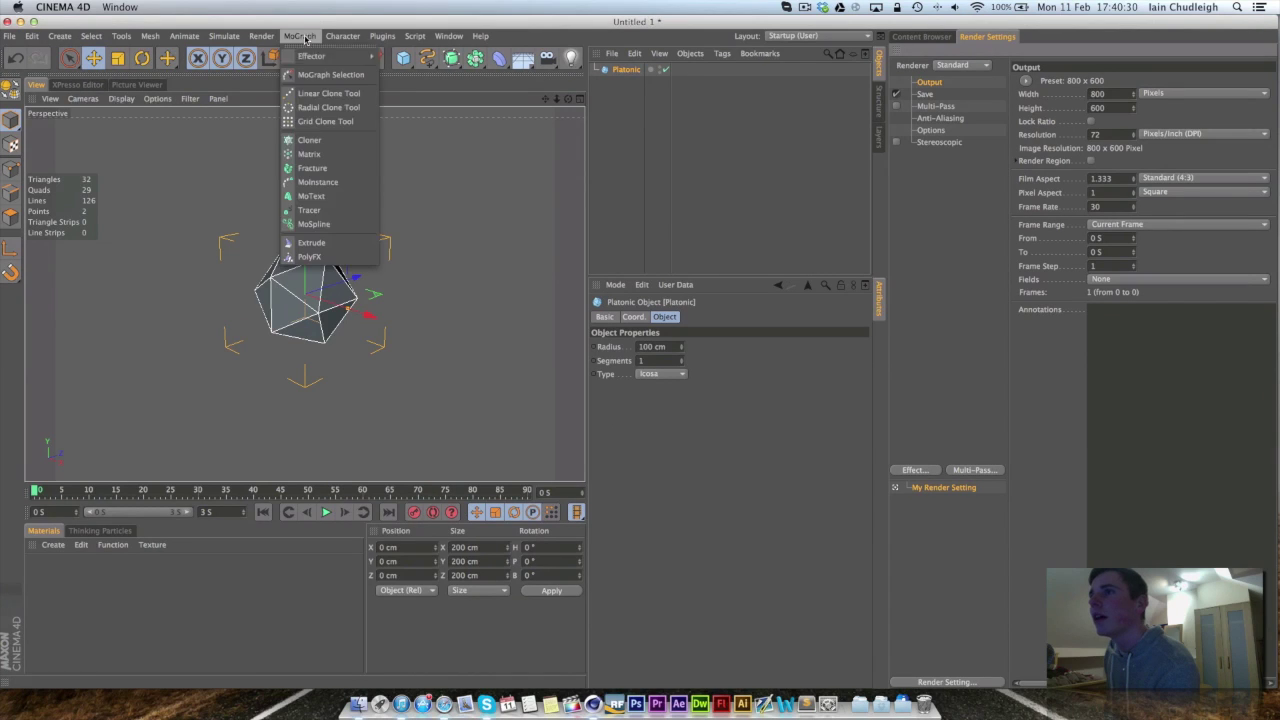
Step: Nest the Platonic in a MoGraph Cloner and set the cloner's mode to Grid Array
left_click(303, 36)
left_click(310, 140, "alt")
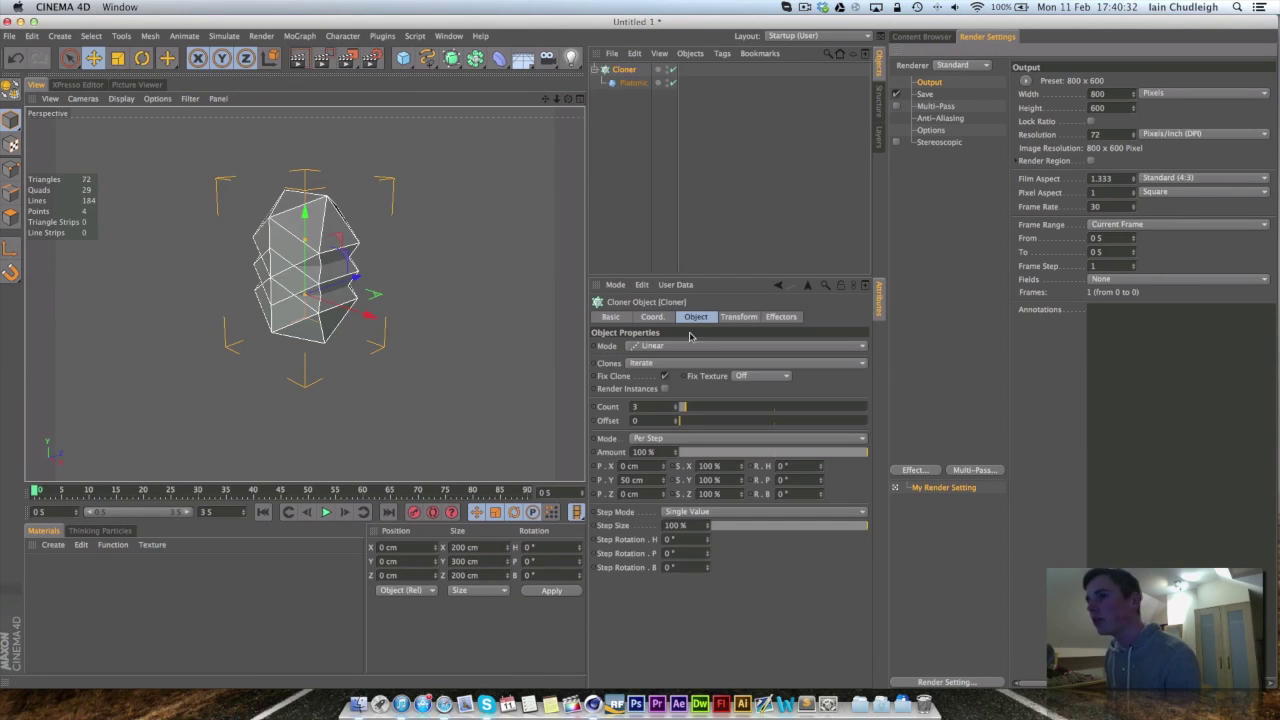
left_click(688, 346)
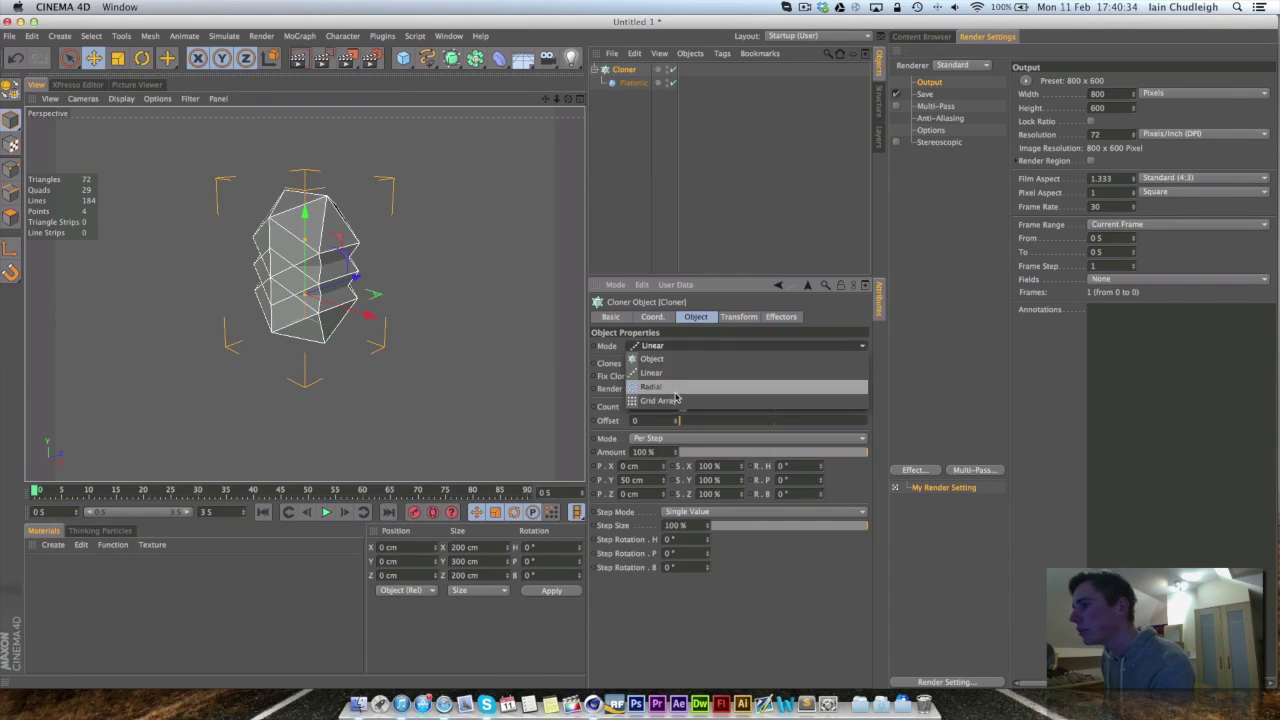
left_click(670, 400)
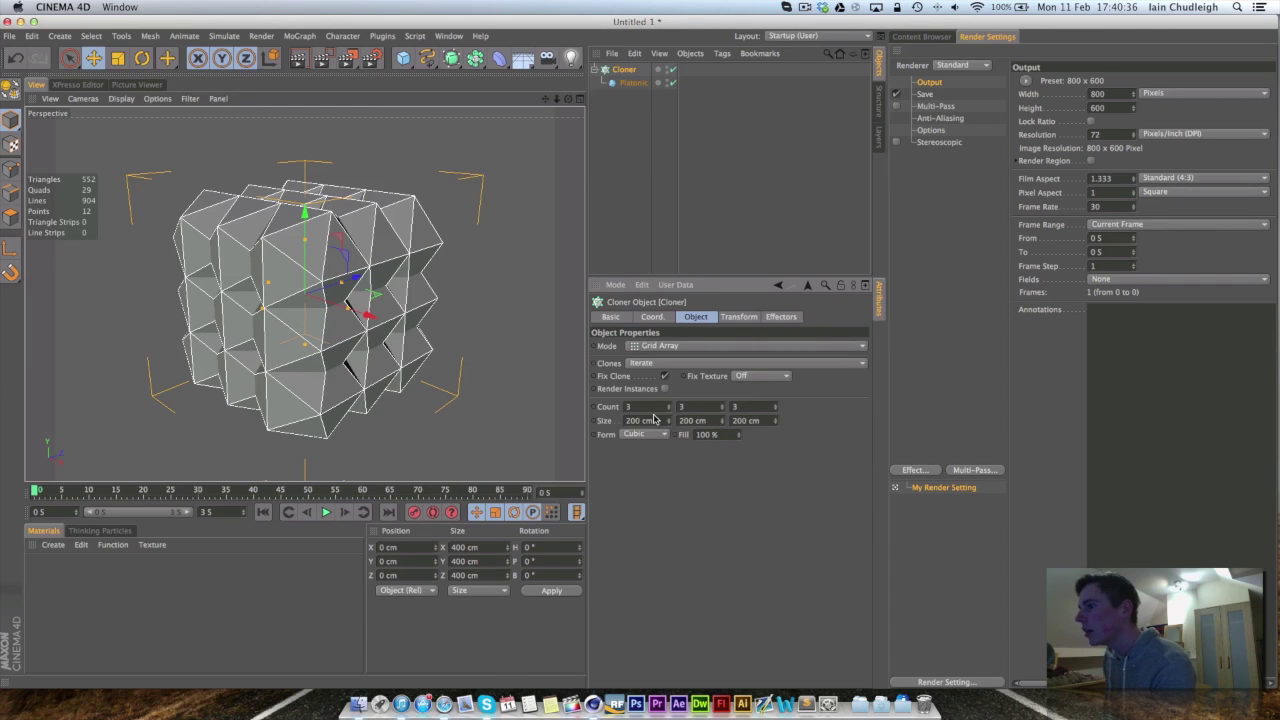
Step: Set the cloner's grid size to 400 cm on all three axes
left_click_drag(656, 420, 588, 421)
type("400")
key("Tab")
type("4")
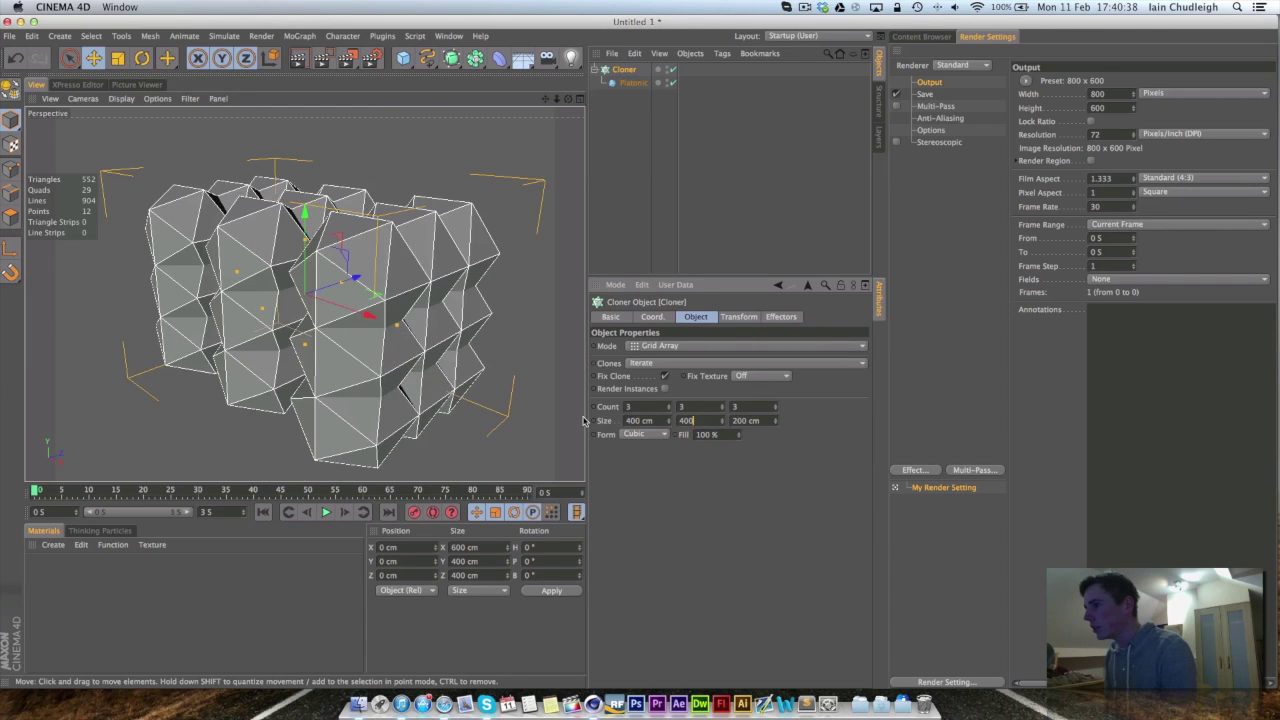
key("Tab")
type("4000")
key("Return")
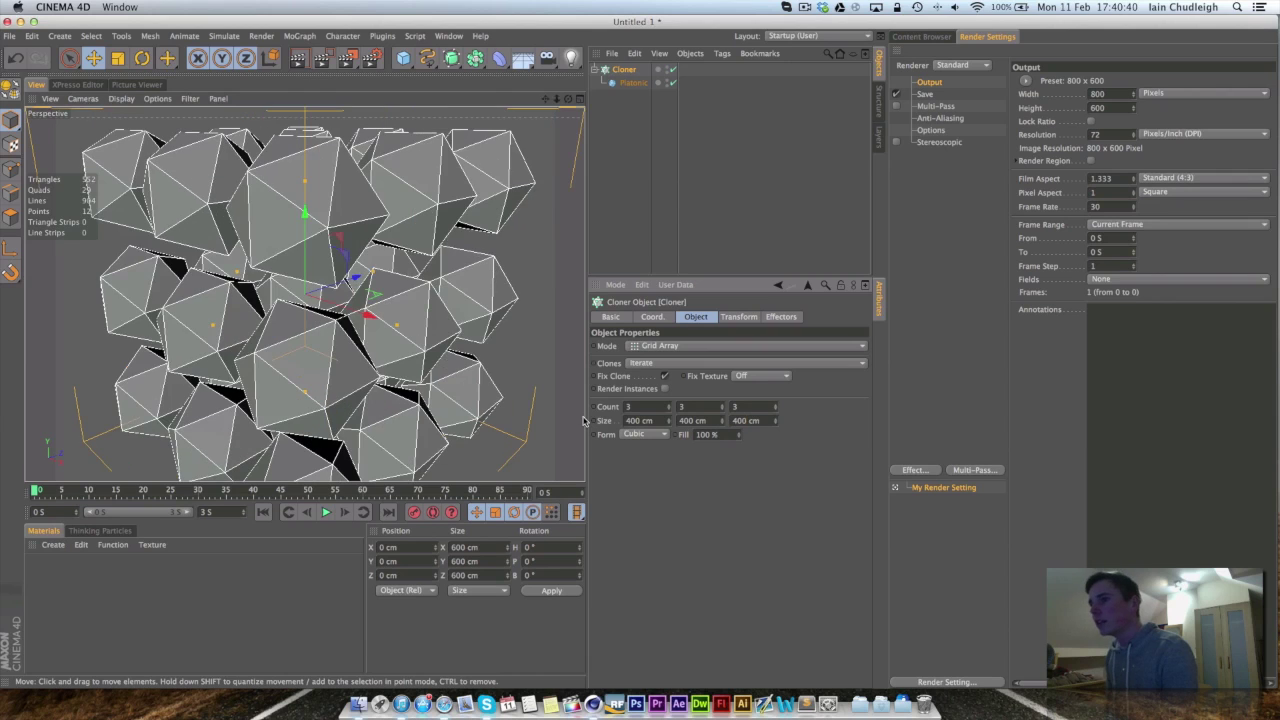
Step: Reduce the Platonic object's radius to 35 cm
left_click(632, 83)
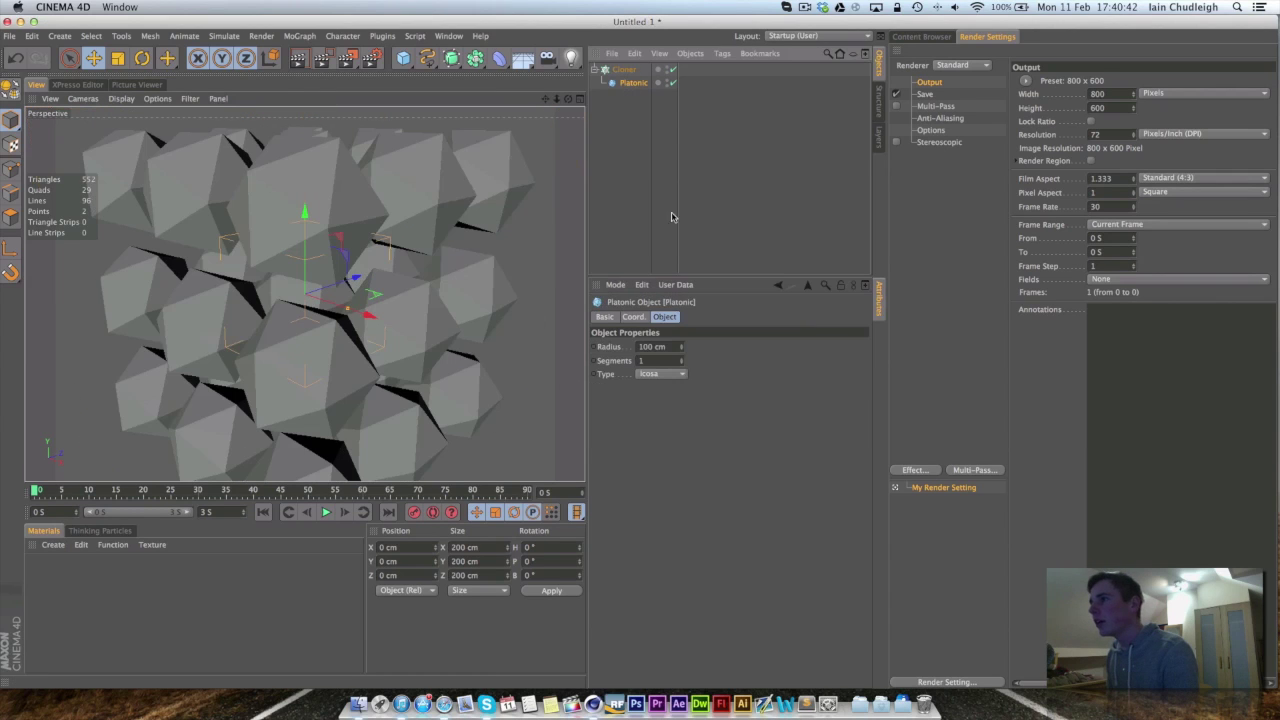
left_click_drag(684, 348, 620, 350)
left_click_drag(181, 260, 210, 232, "alt")
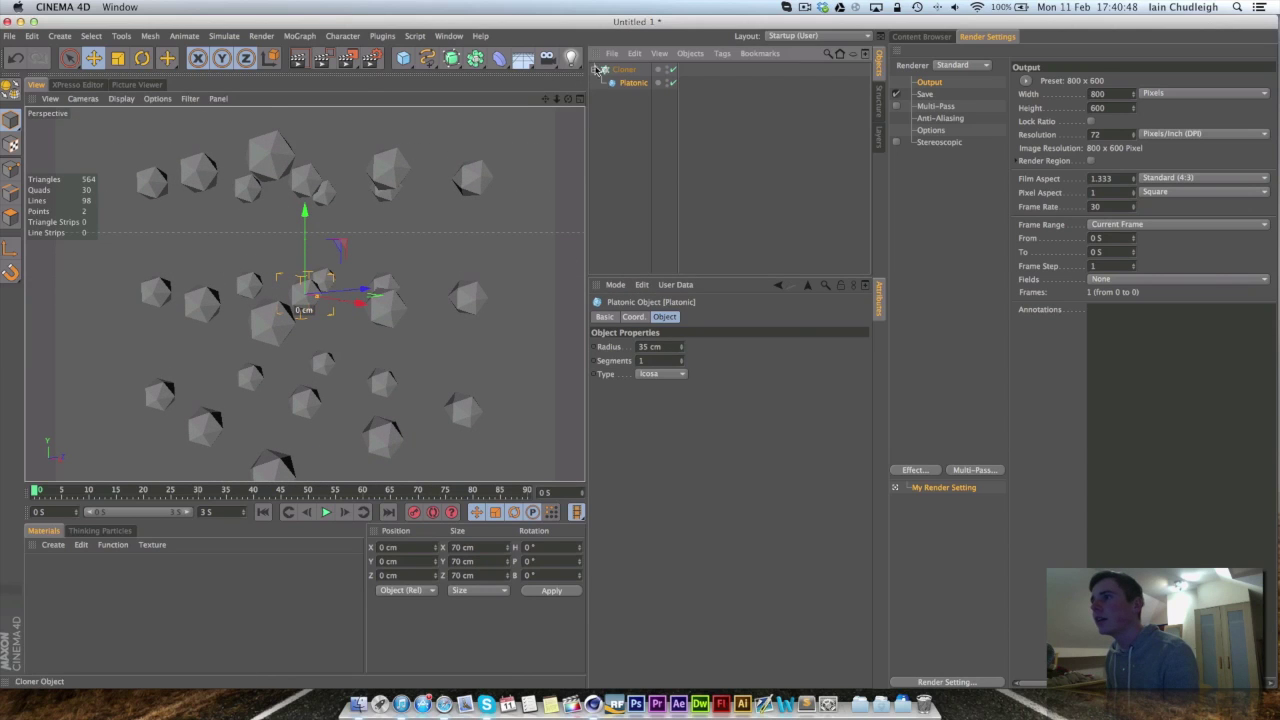
Step: Apply a Random effector to the Cloner
left_click(624, 69)
left_click(300, 36)
mouse_move(340, 60)
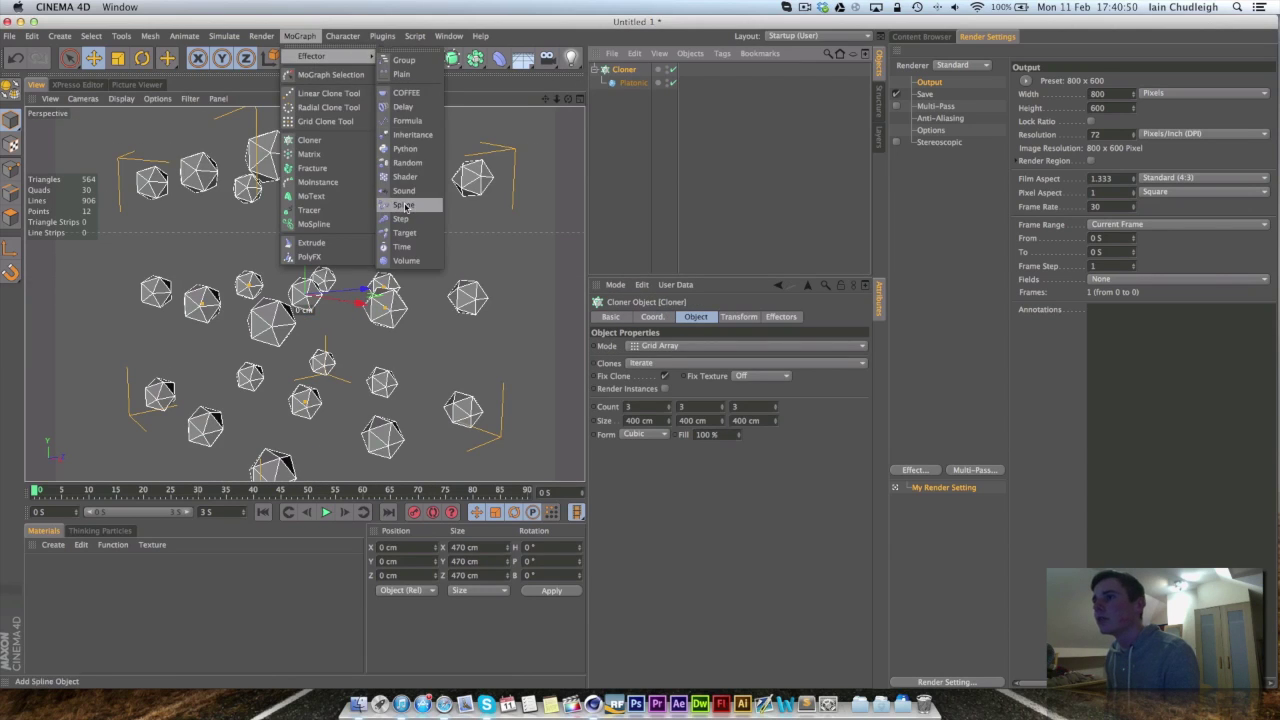
left_click(405, 162)
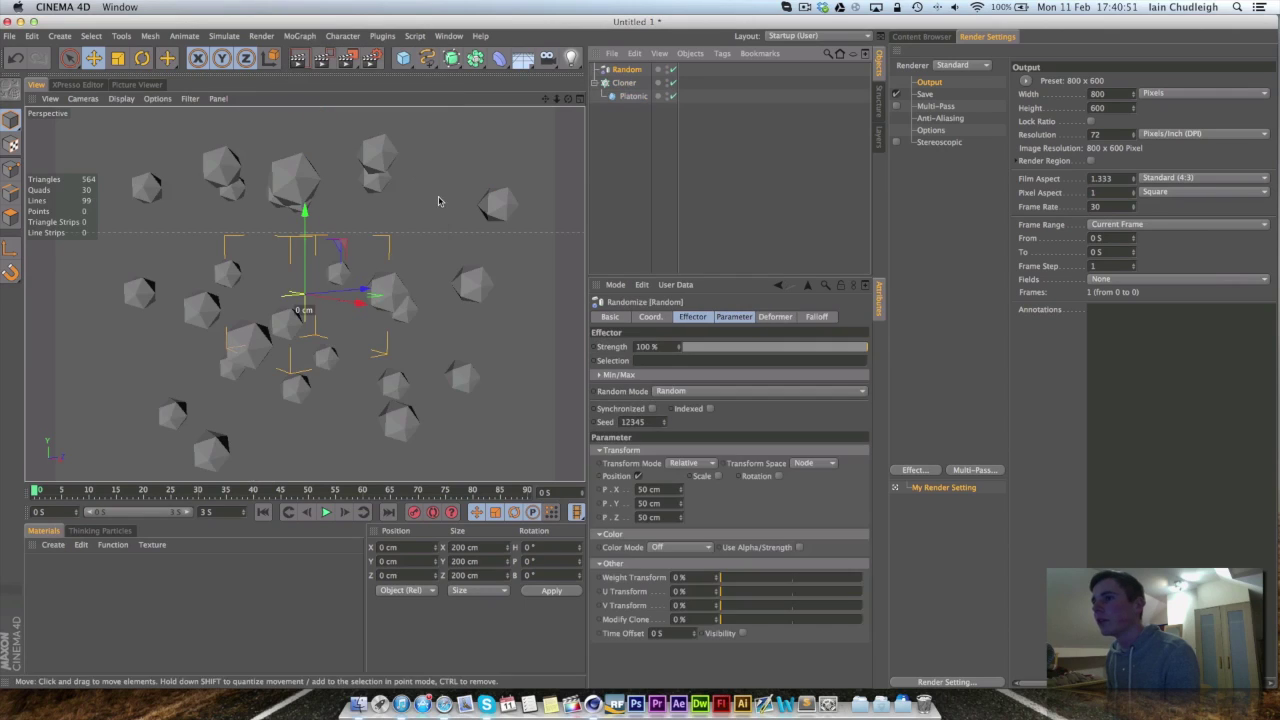
Step: Set the Random effector's position variation to 100 cm on X, Y and Z
double_click(650, 489)
type("100")
key("Tab")
type("200")
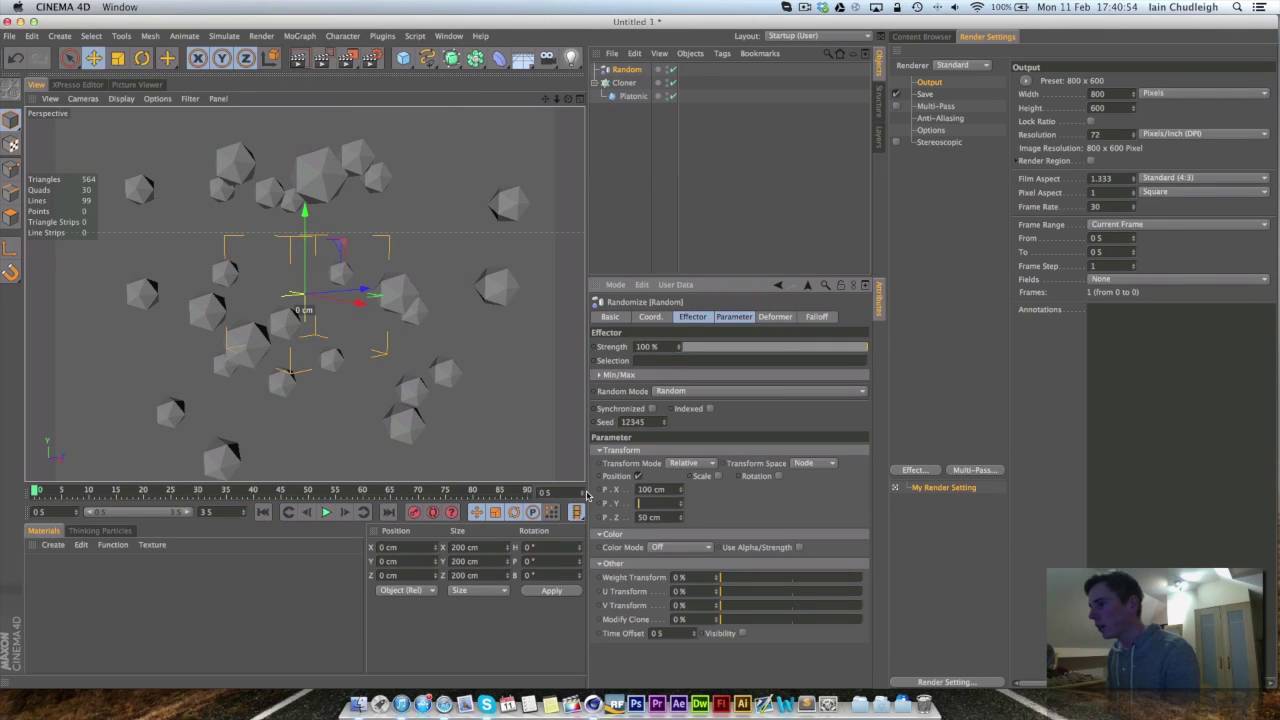
type("100")
key("Tab")
type("1")
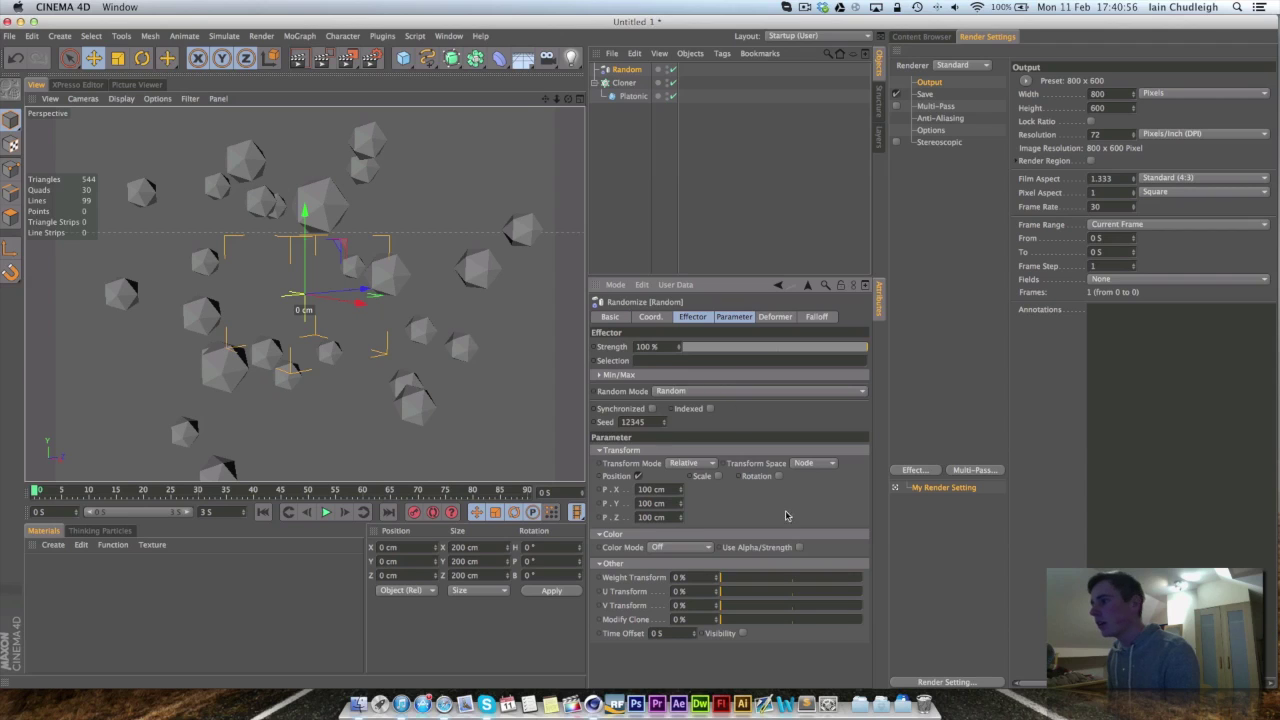
Step: Enable rotation in the Random effector and set H to 20°, P to 30° and B to 30°
left_click(778, 476)
double_click(777, 490)
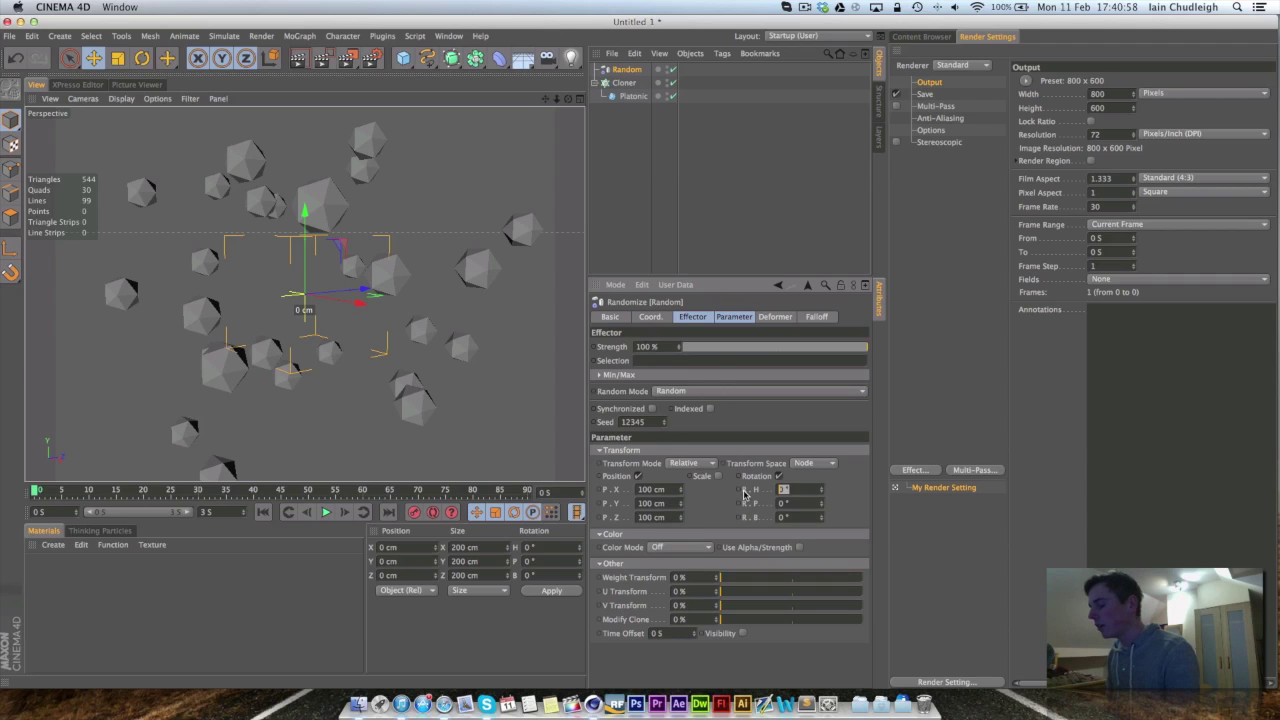
type("20")
key("Tab")
type("30")
key("Tab")
type("30")
key("Return")
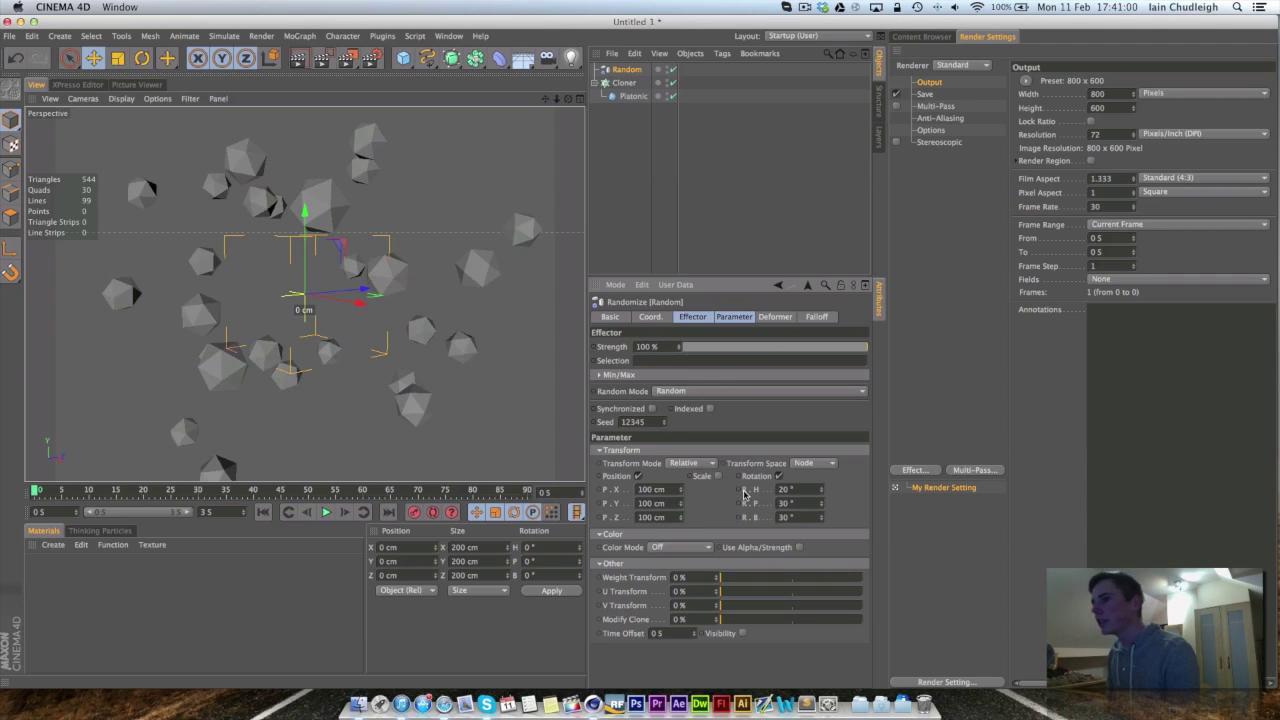
Step: Raise the Cloner's grid count to 4 in the first two directions
left_click_drag(340, 224, 337, 363, "alt")
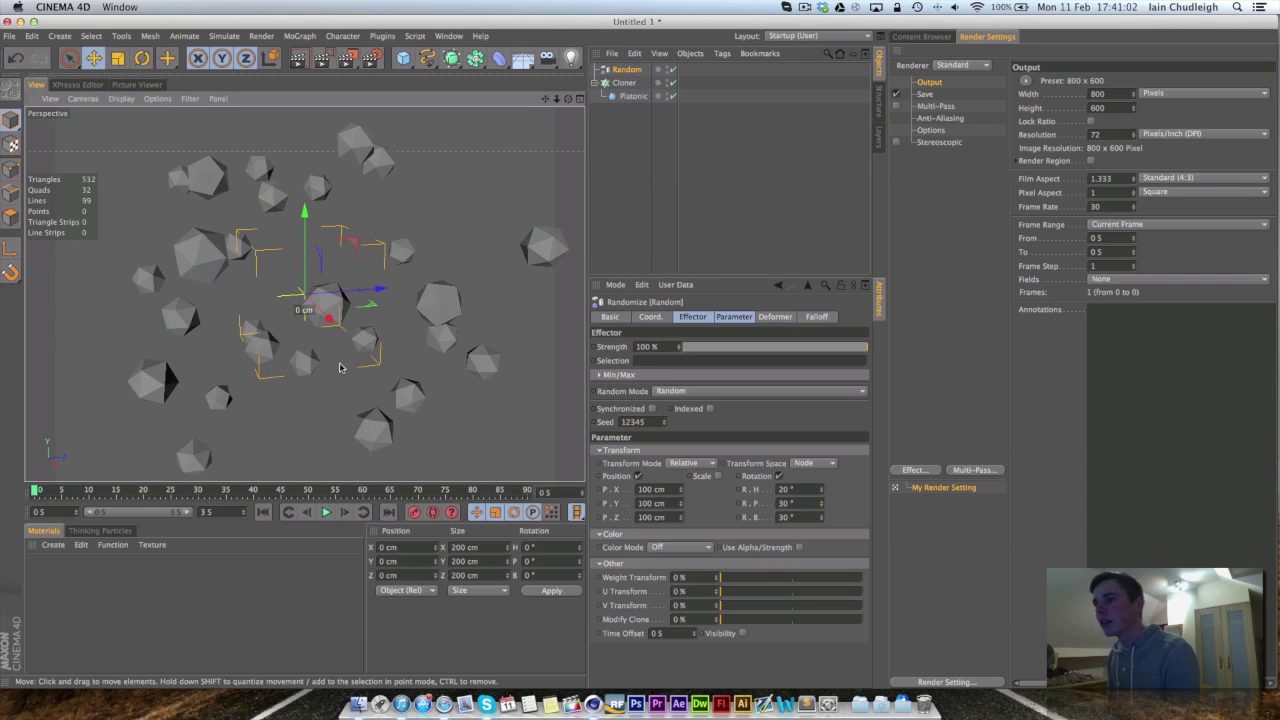
left_click(624, 82)
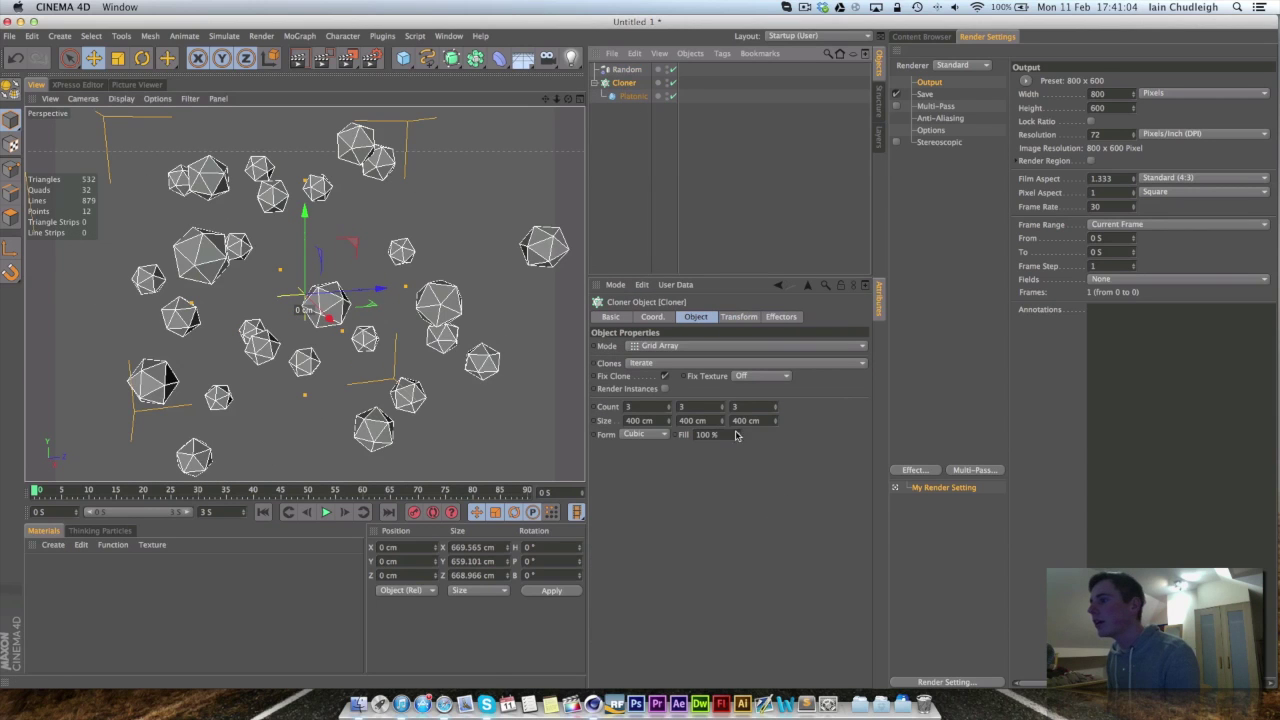
left_click(668, 404)
left_click_drag(300, 280, 330, 320, "alt")
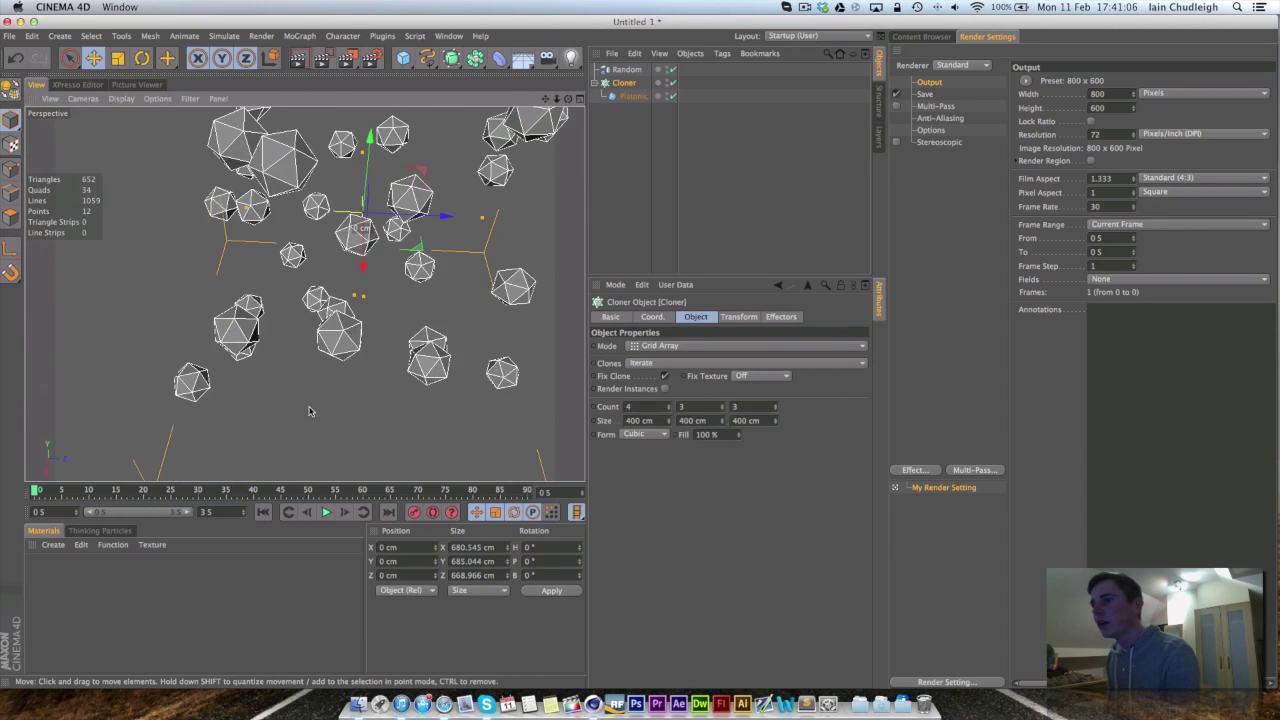
left_click(723, 419)
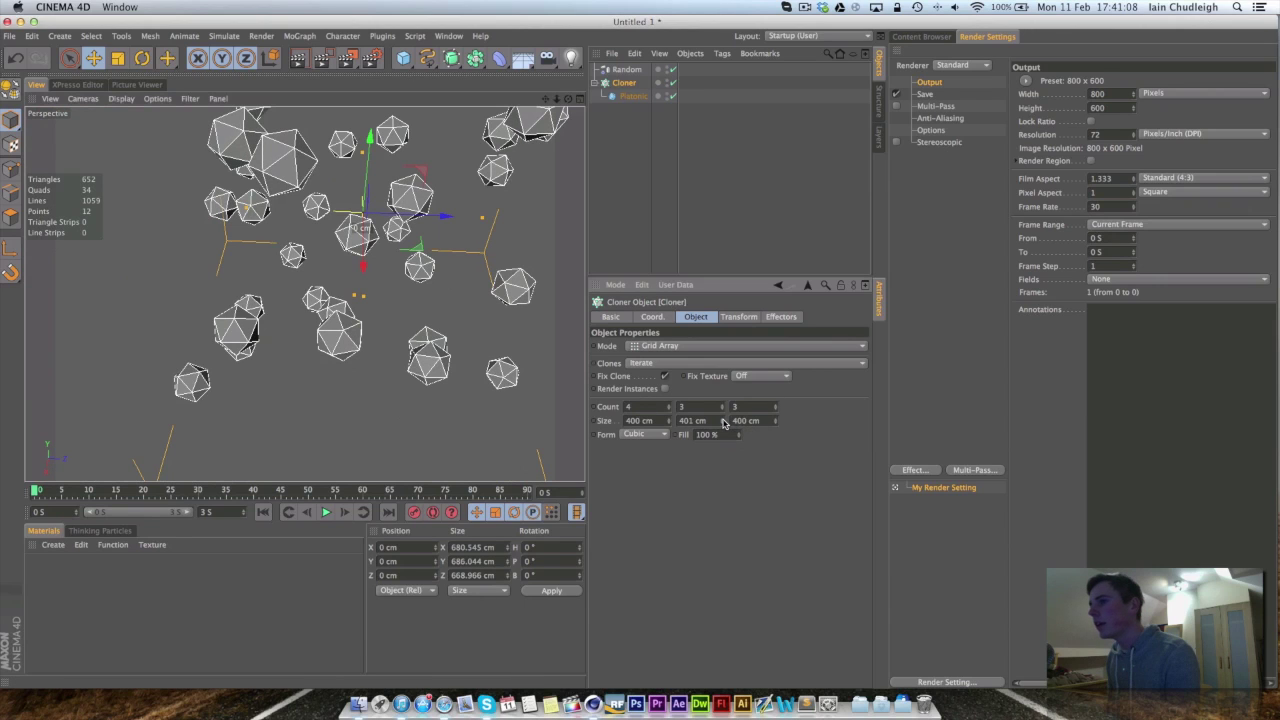
left_click(724, 405)
mouse_move(300, 300)
left_mouse_down("alt")
mouse_move(180, 206)
mouse_move(308, 230)
mouse_move(304, 290)
left_mouse_up("alt")
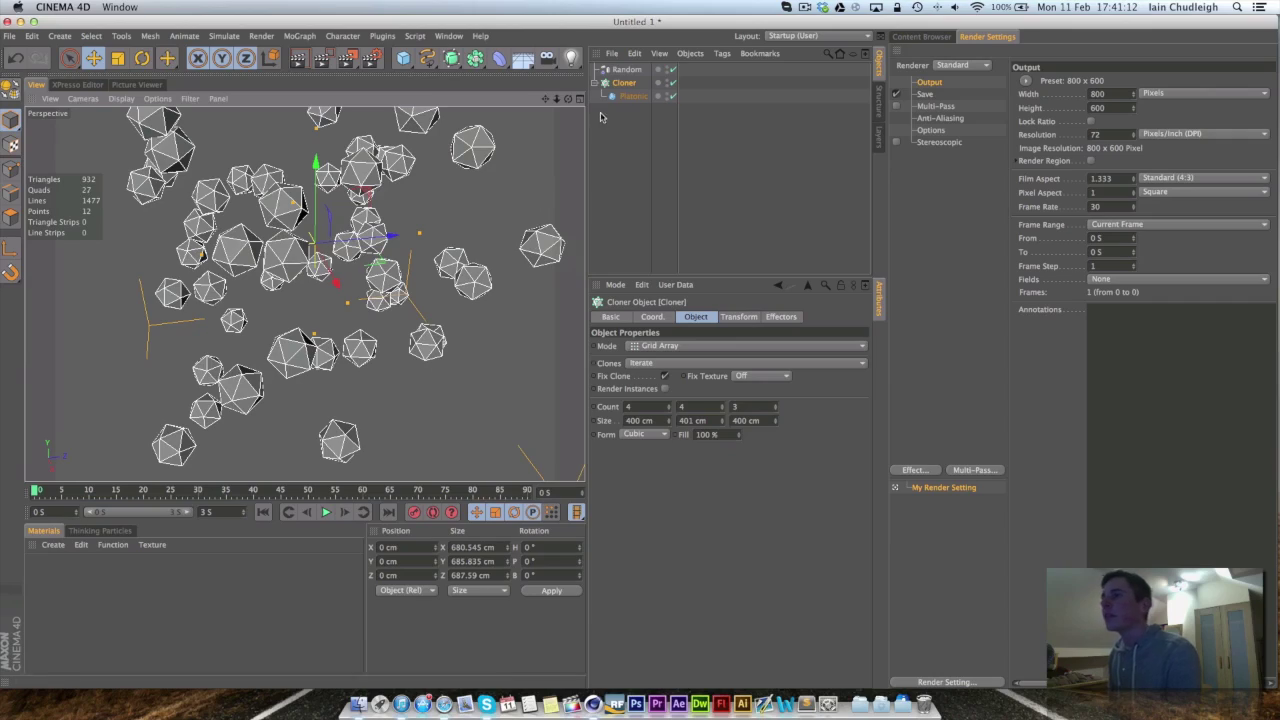
Step: Add an area light to the scene and set its pitch rotation to 90°
scroll(306, 290, "down", 5)
scroll(308, 290, "up", 10)
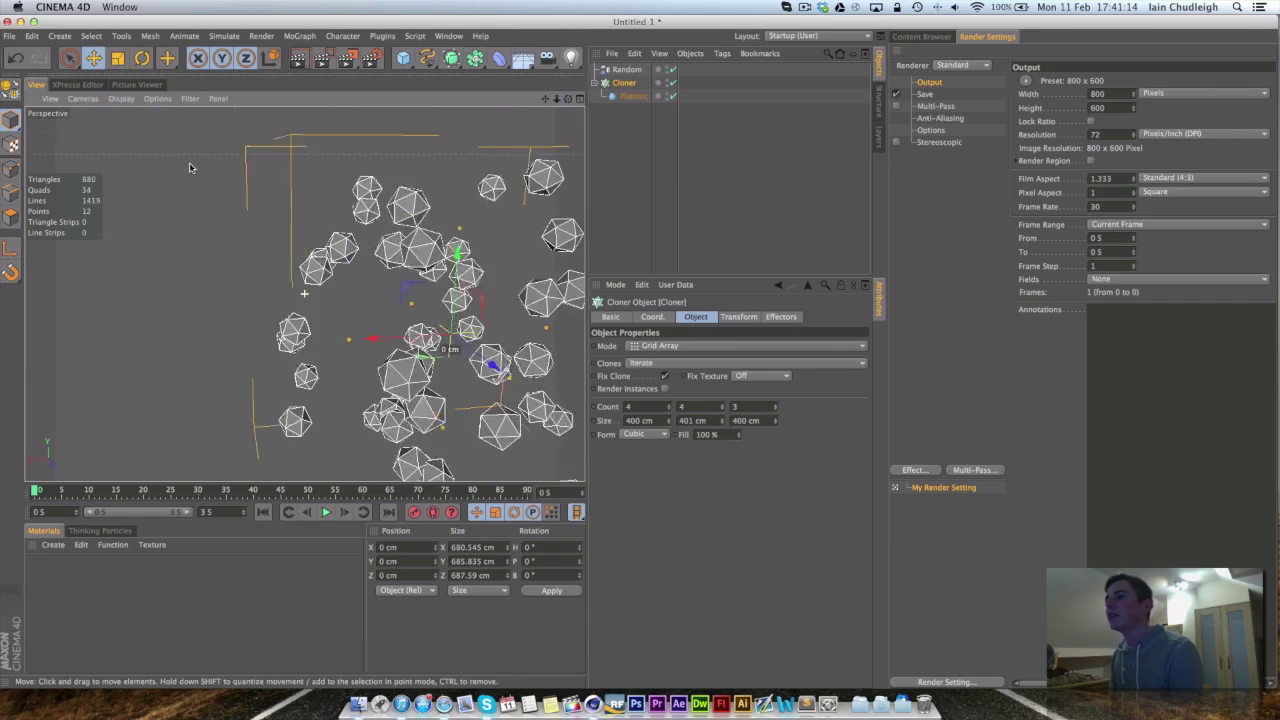
mouse_move(341, 179)
left_mouse_down("alt")
mouse_move(304, 293)
mouse_move(344, 222)
left_mouse_up("alt")
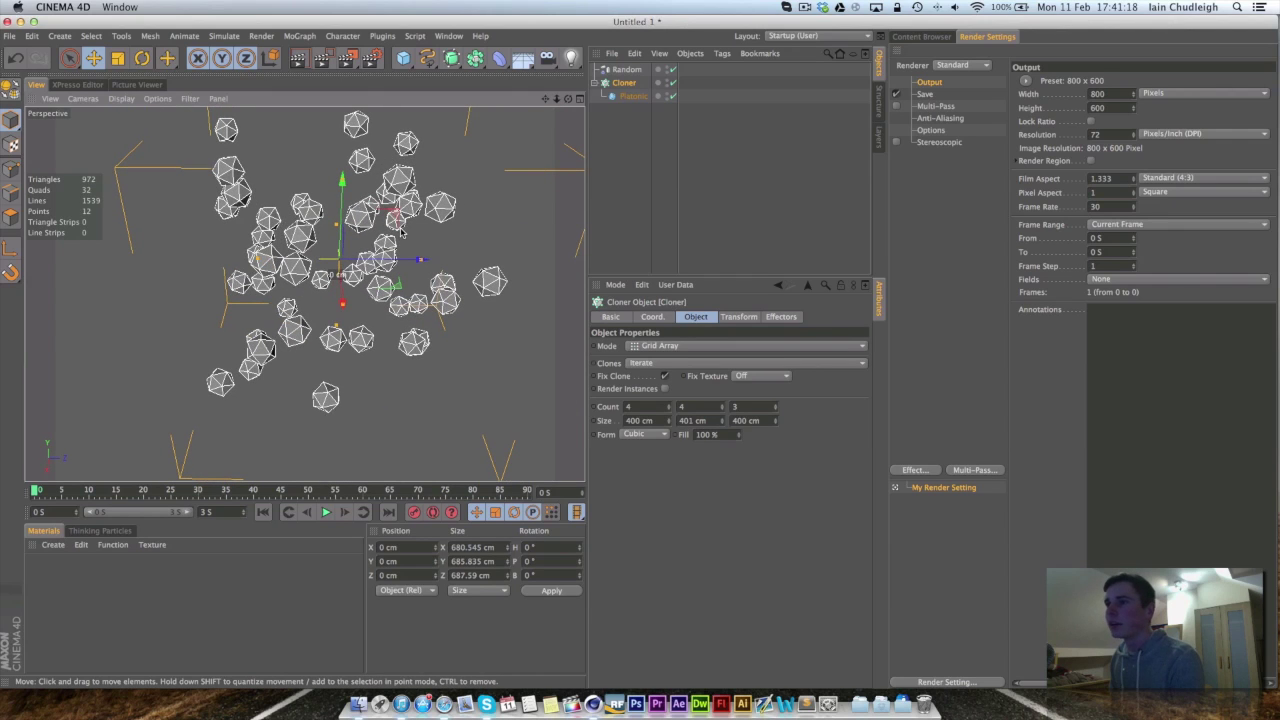
left_click(571, 58)
left_click(705, 93)
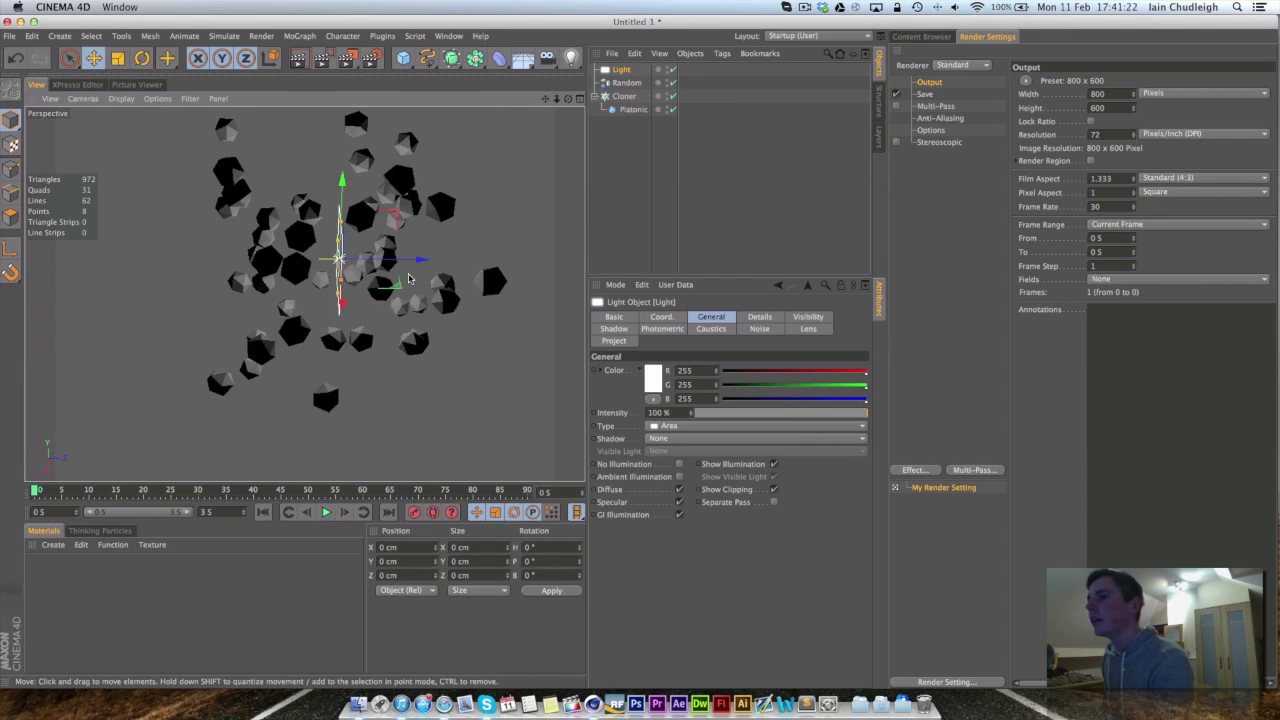
left_click(555, 561)
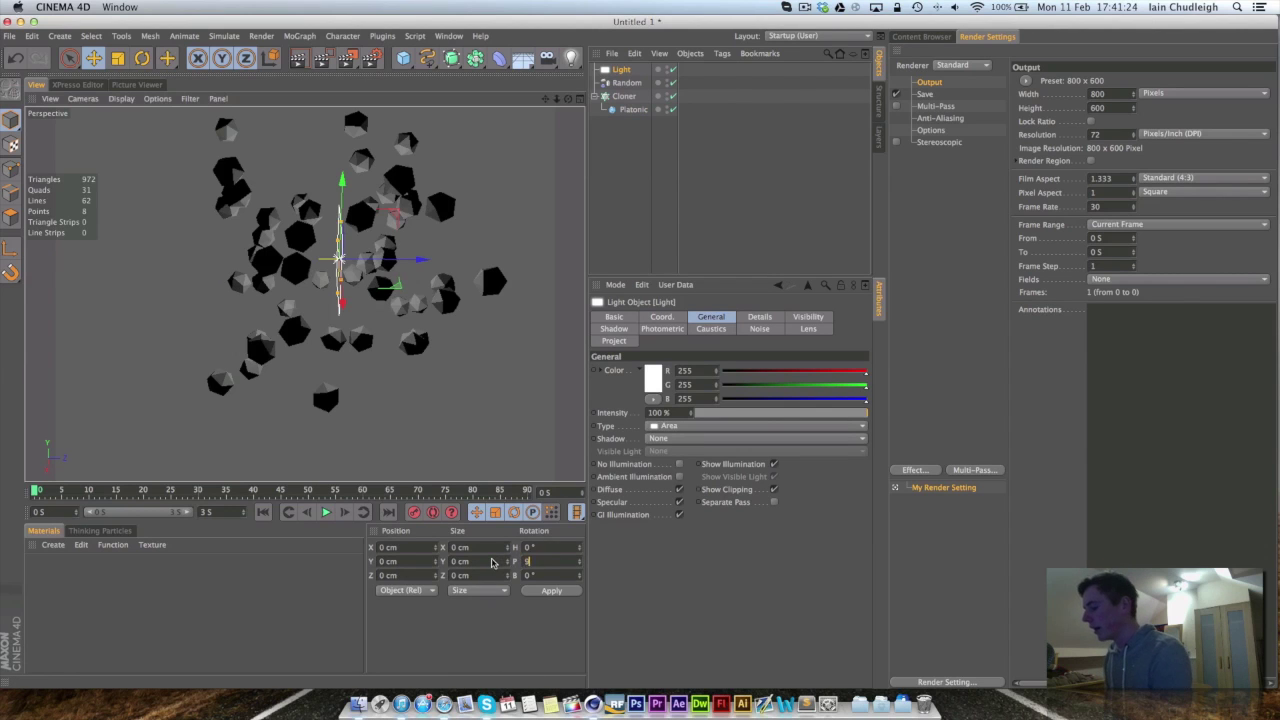
type("90")
key("Return")
Step: Scale the area light up to span the whole cluster of clones and raise it to about 653 cm in Y
key("r")
key("t")
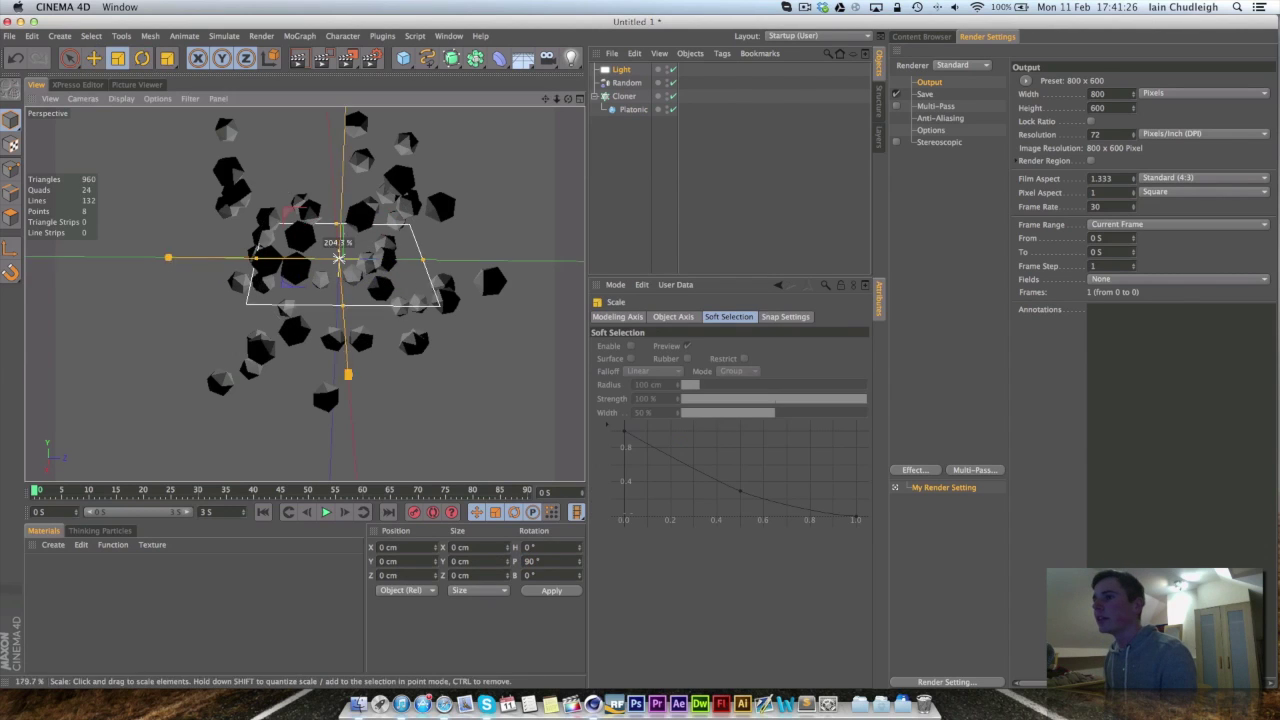
left_click_drag(310, 260, 340, 258)
key("e")
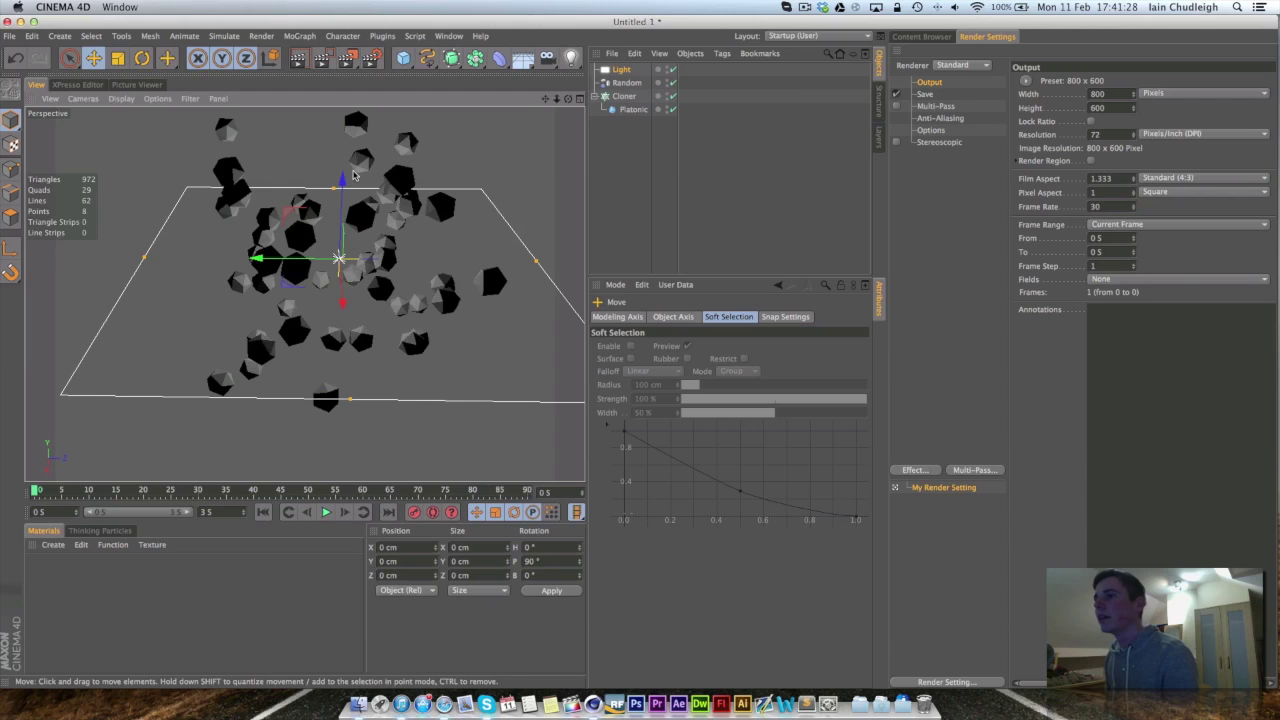
left_click_drag(343, 200, 345, 120)
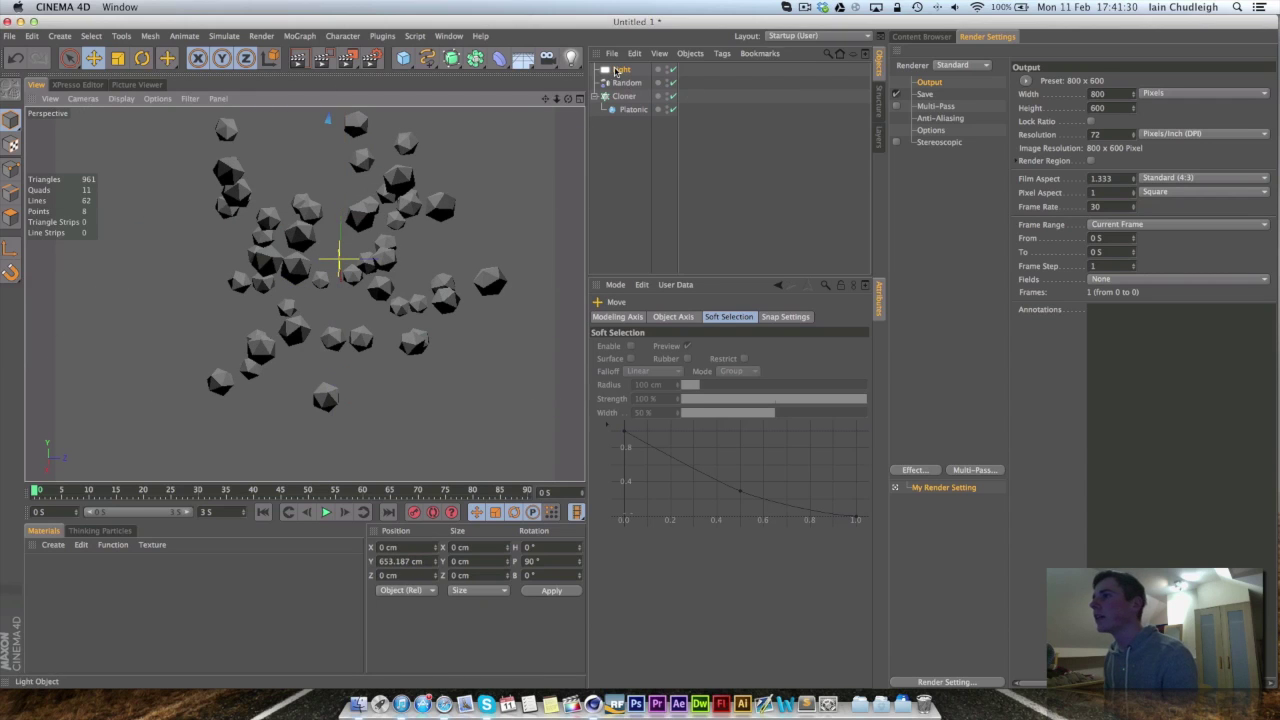
Step: Set the area light's shadow type to Area
left_click(337, 258)
left_click(700, 438)
left_click(658, 493)
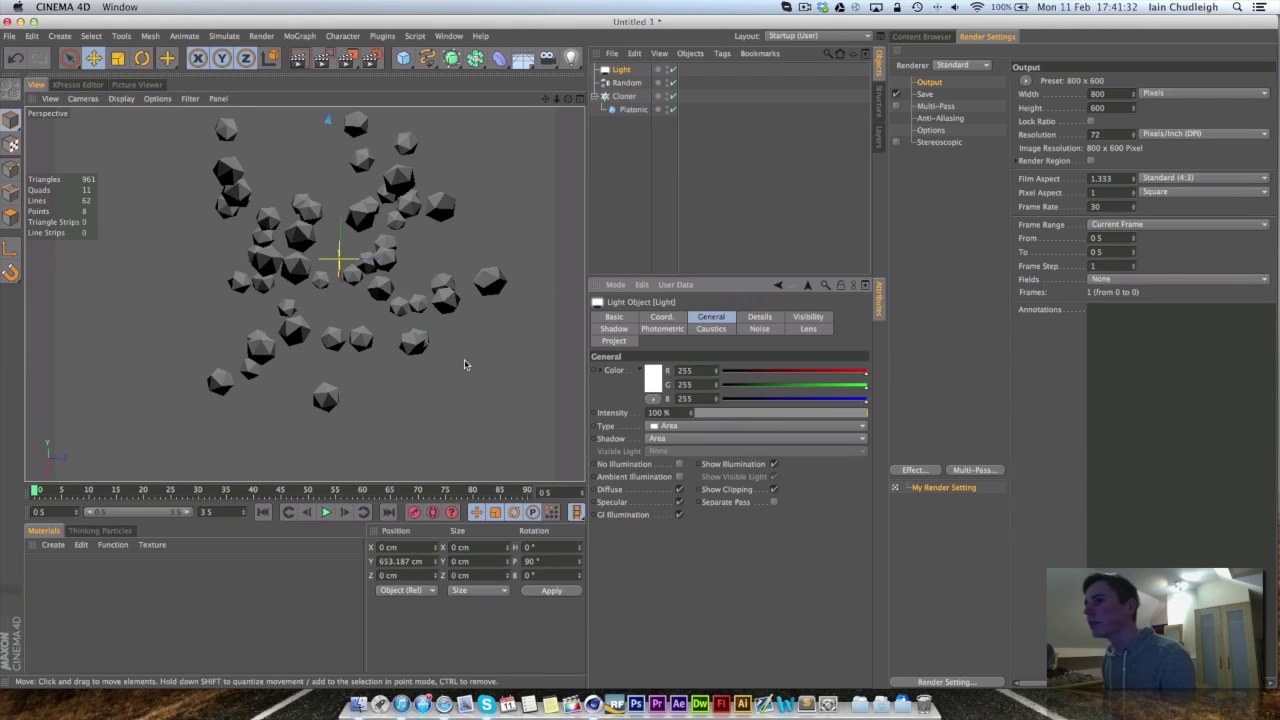
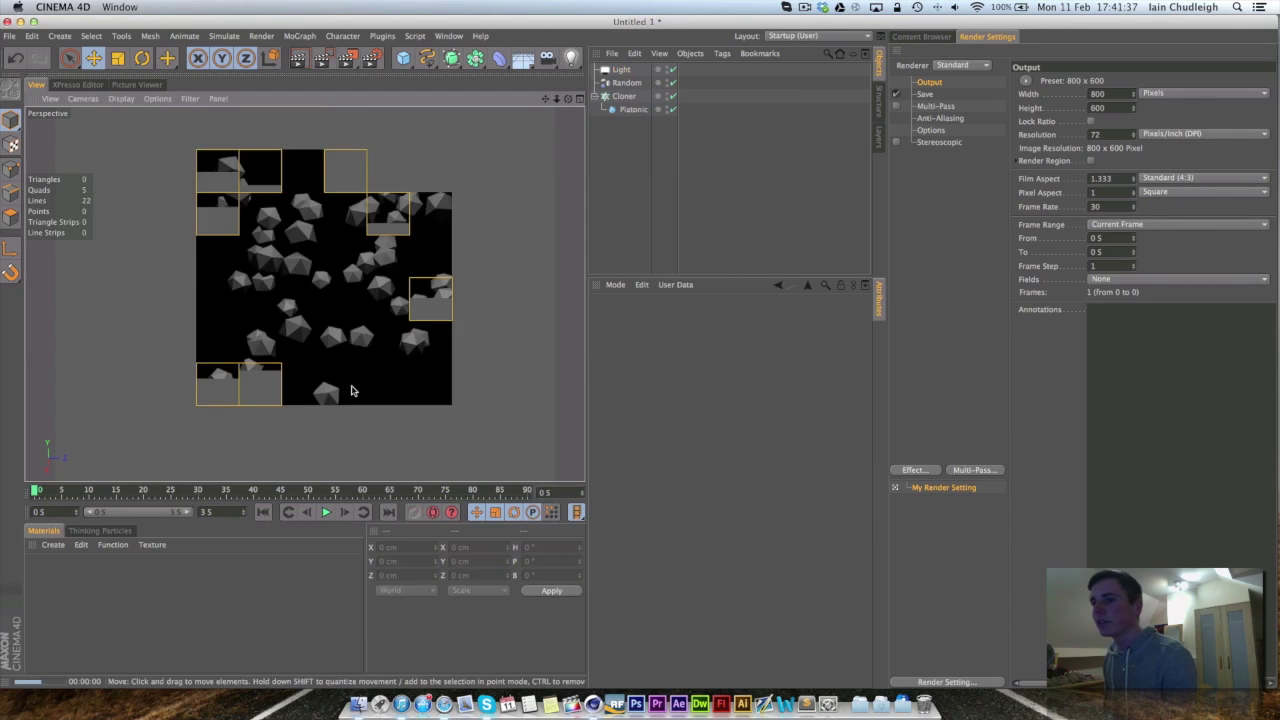
Step: Render the perspective view to check the lighting and shadows on the clones
key("ctrl+r")
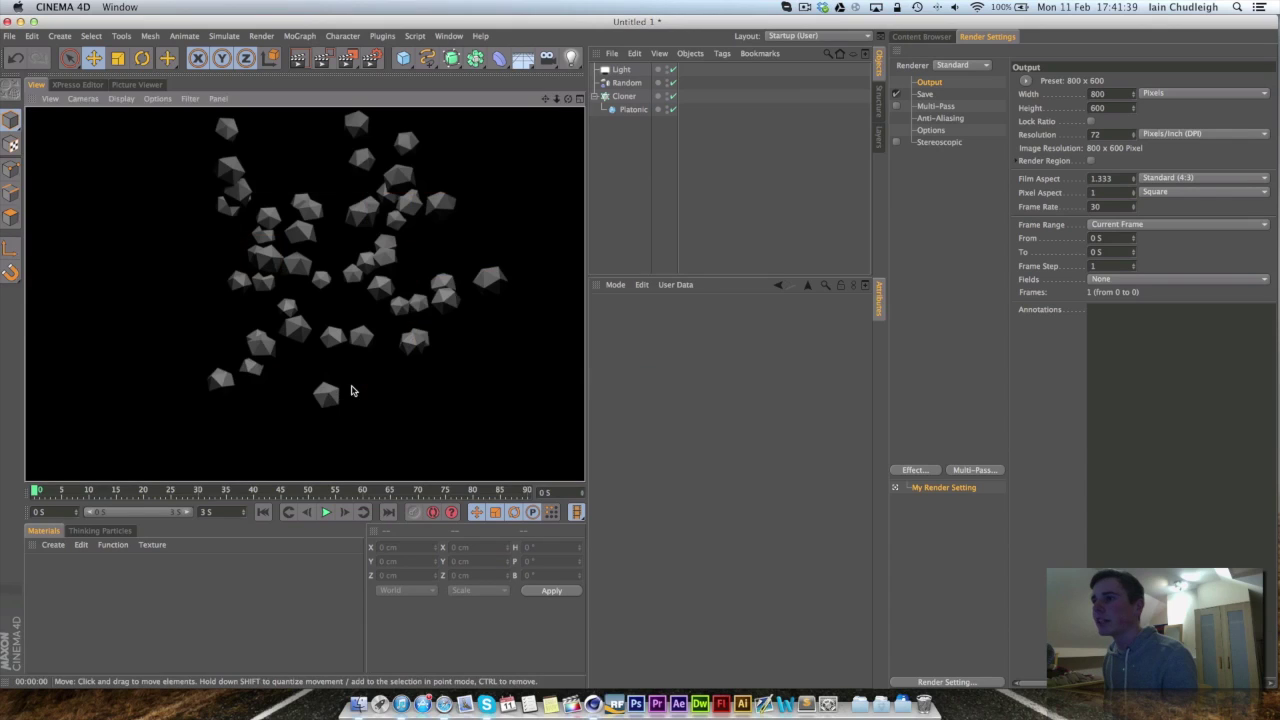
left_click(406, 181)
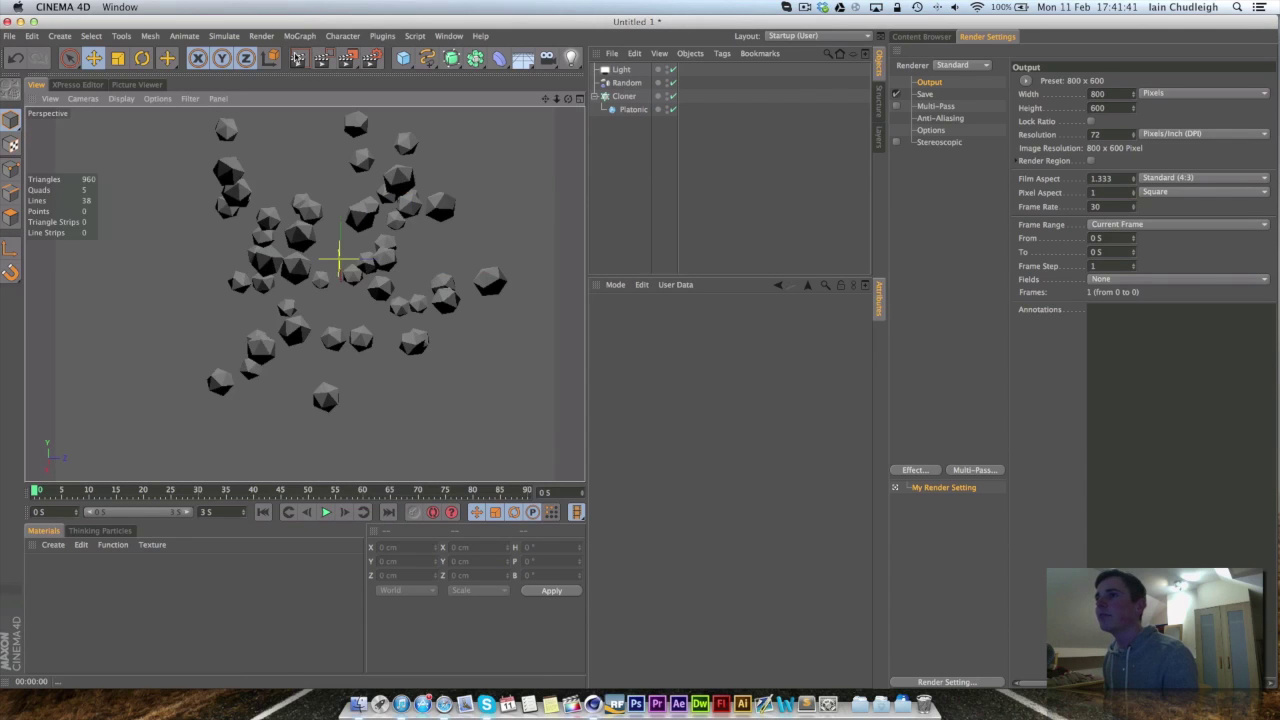
left_click(298, 58)
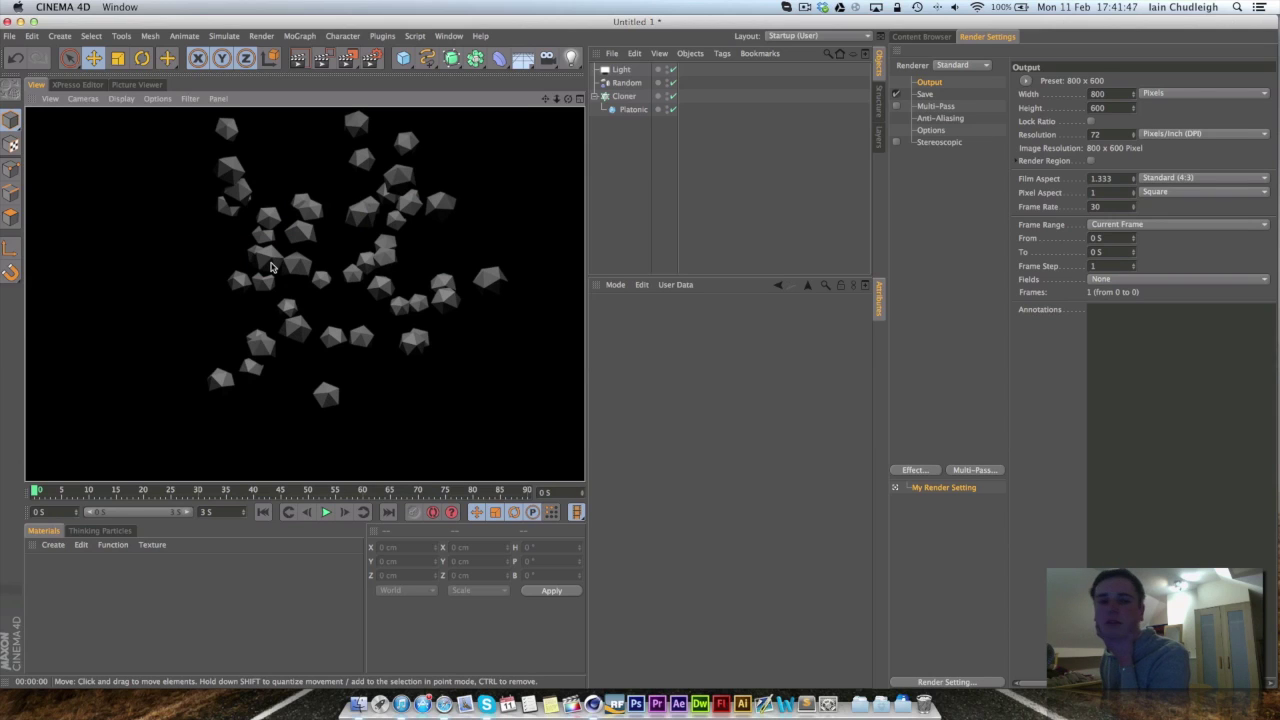
Step: Change the area light's shadow type to Shadow Maps (Soft)
left_click(340, 260)
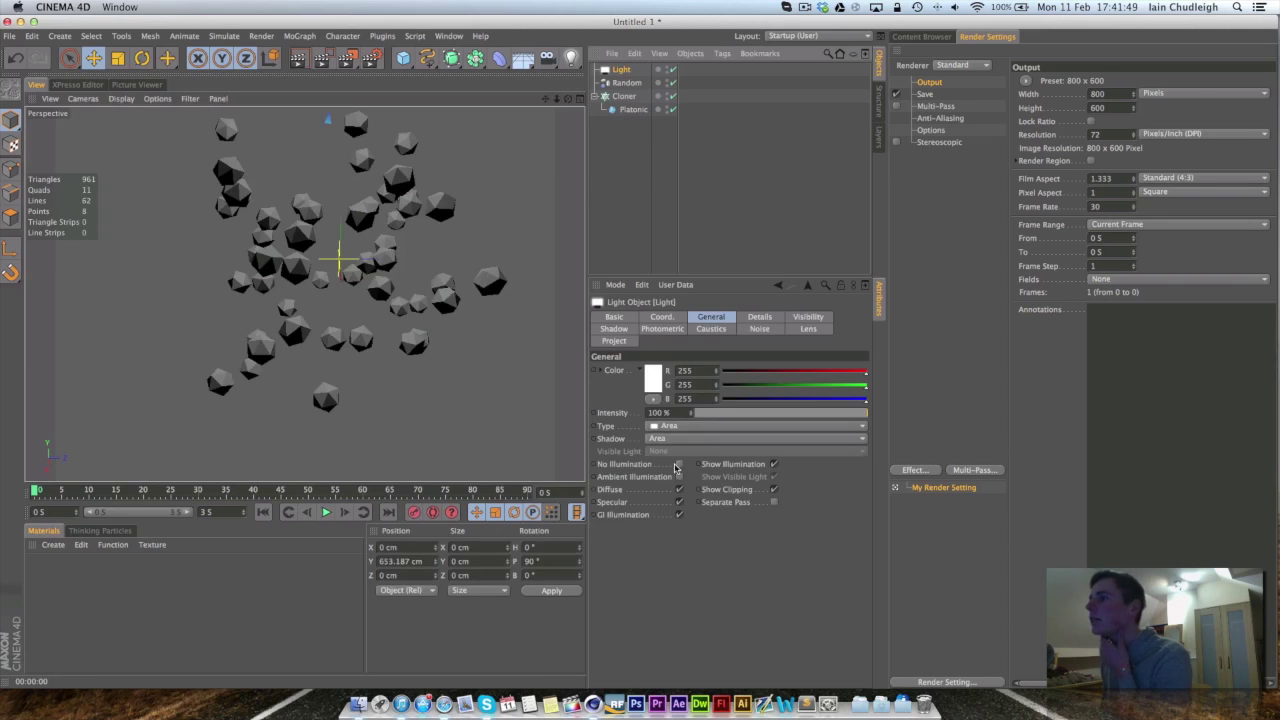
left_click(659, 441)
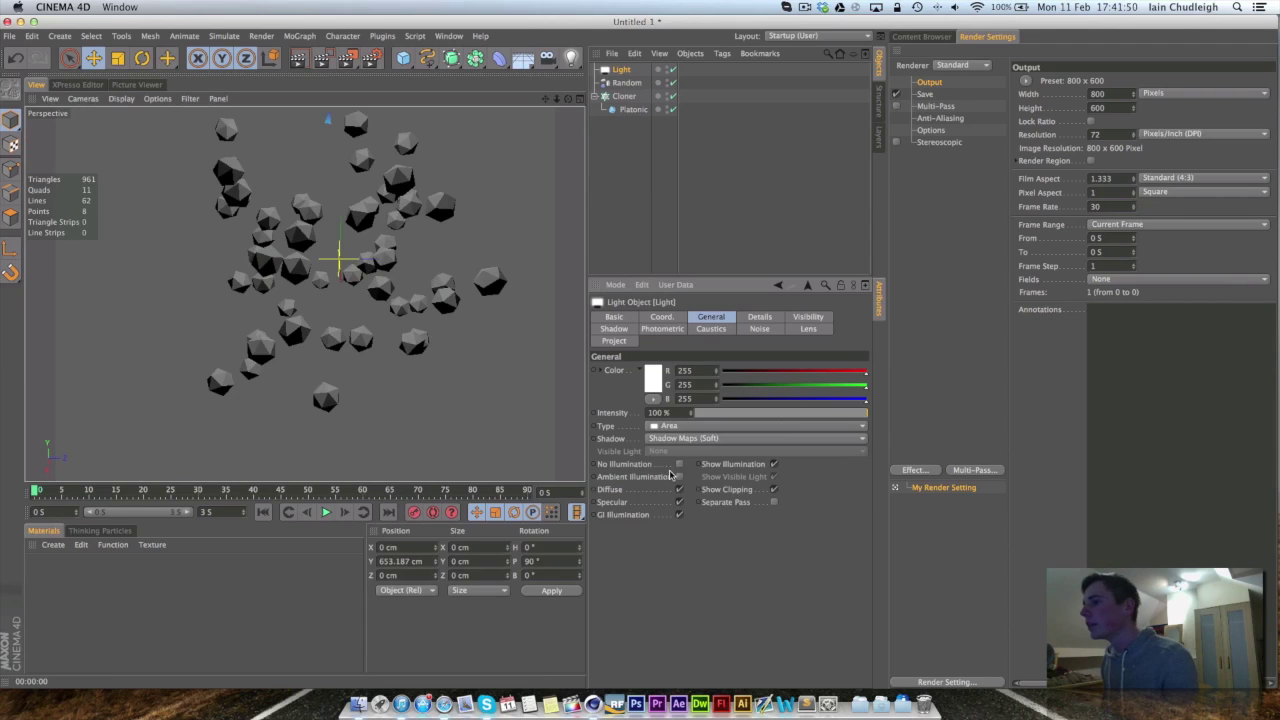
Step: Render the perspective view to check the soft shadow maps on the clones
left_click(297, 62)
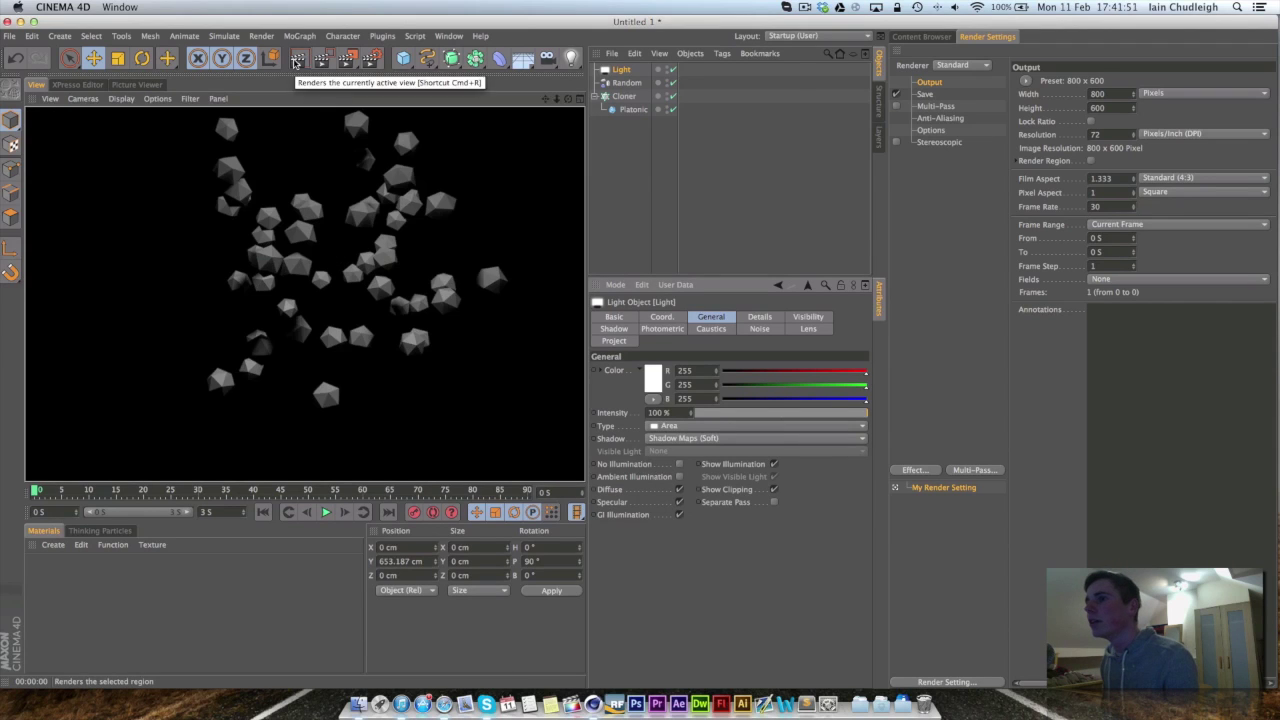
left_click(351, 320)
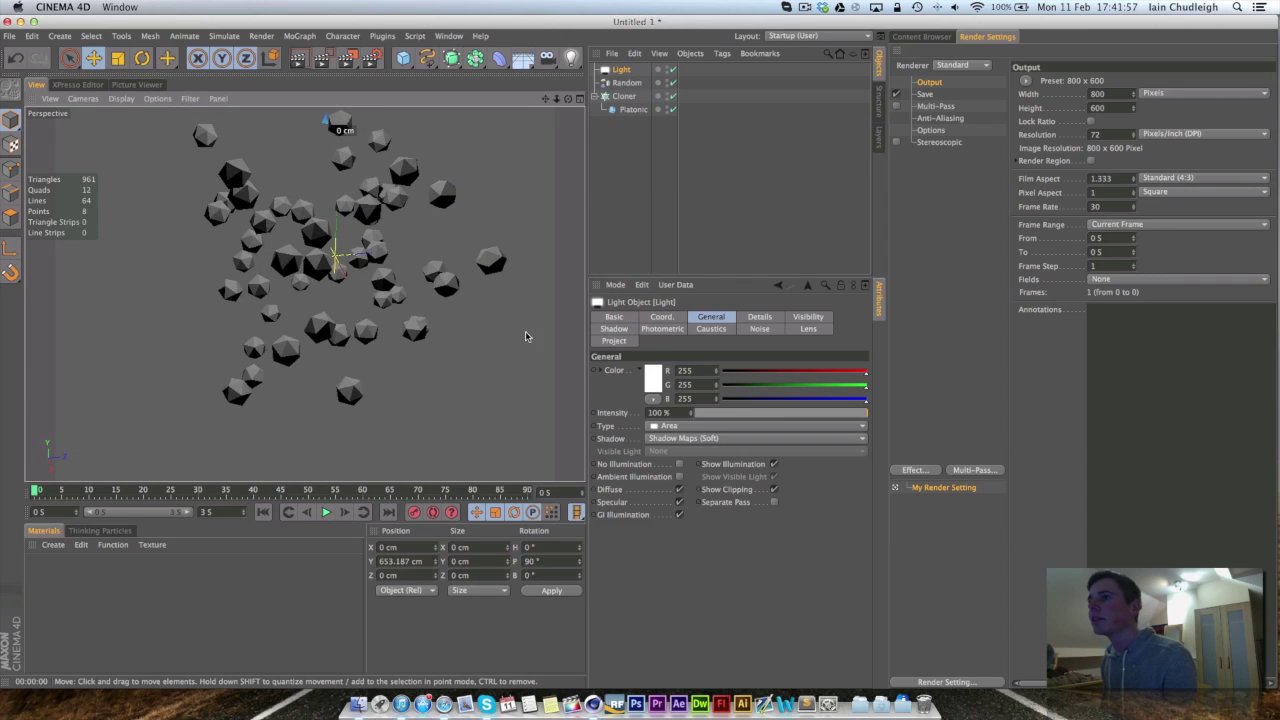
Step: Add a camera facing the clone cluster from about X 794, Y 279, Z -214 cm
scroll(279, 231, "up", 5)
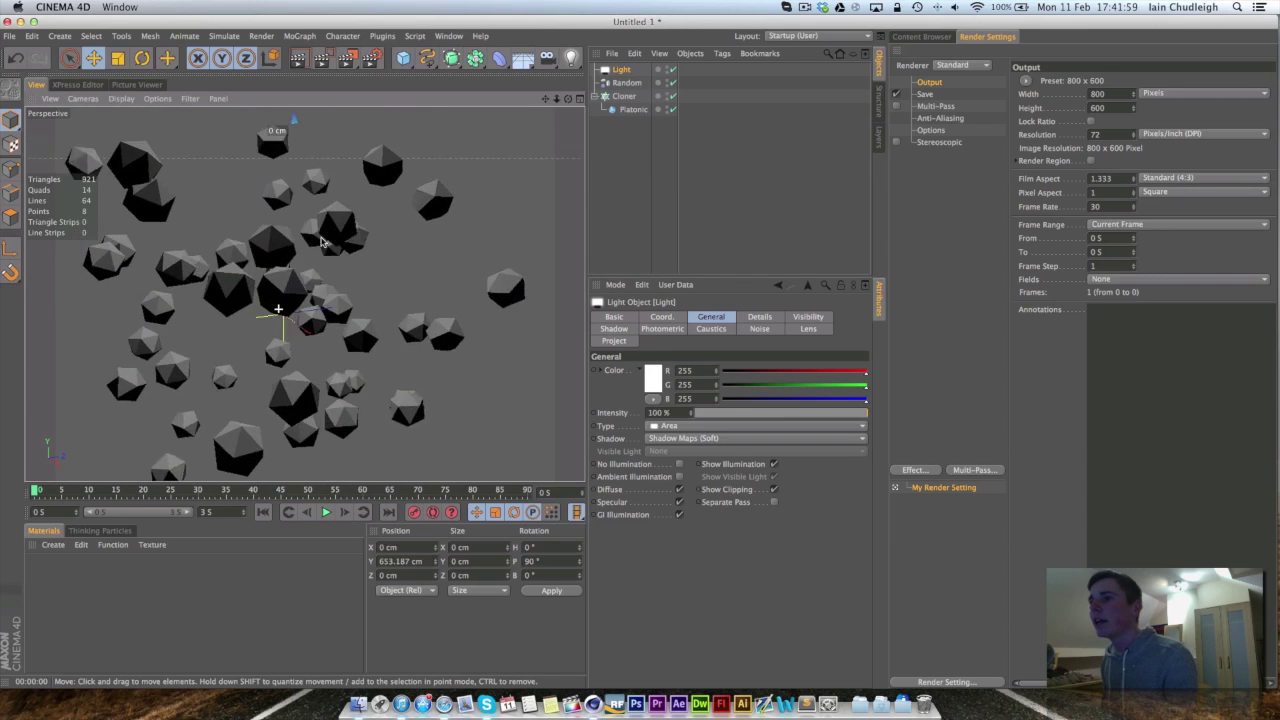
scroll(281, 232, "down", 2)
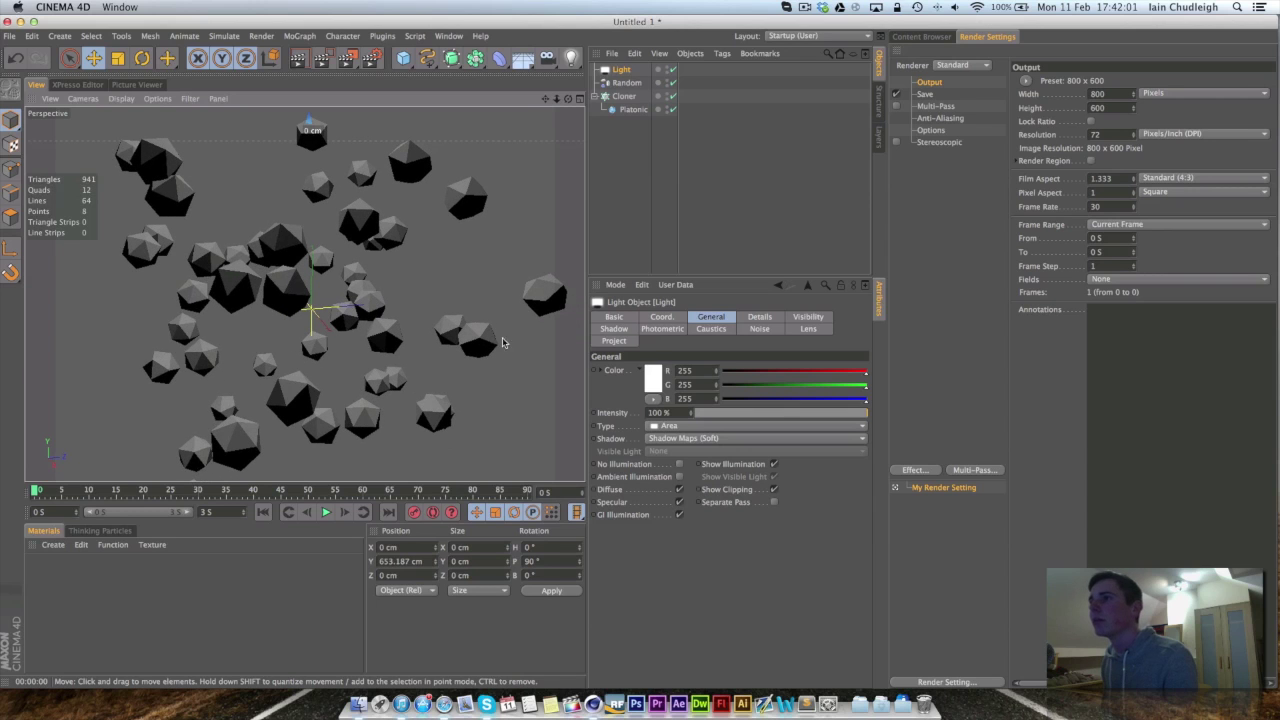
left_click(547, 58)
scroll(491, 160, "down", 3)
scroll(466, 216, "up", 4)
scroll(183, 186, "down", 6)
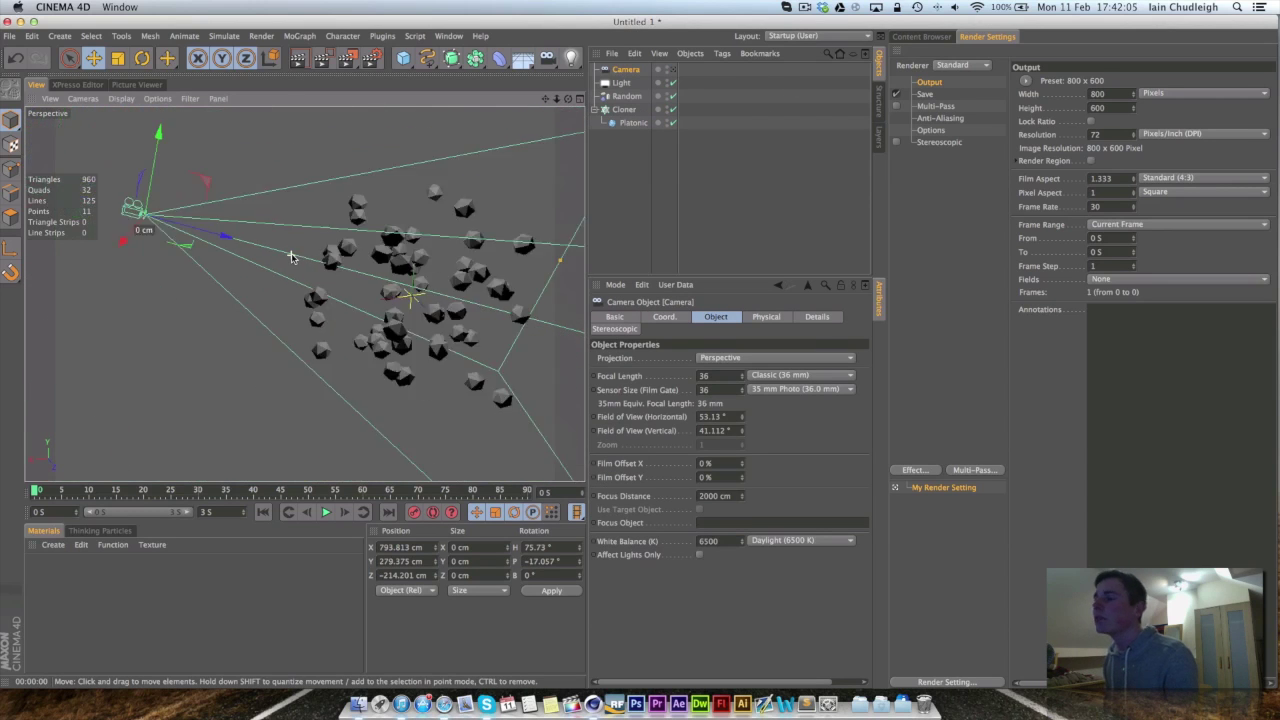
left_click_drag(405, 280, 447, 285, "alt")
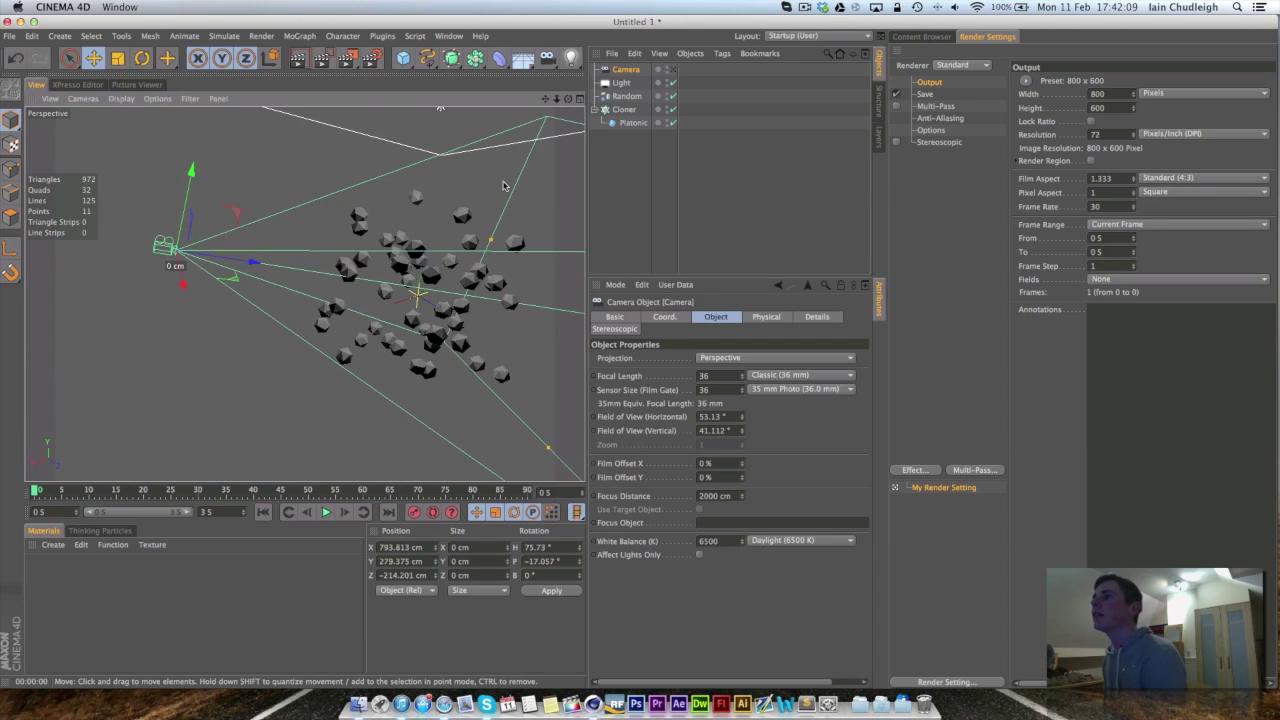
left_click_drag(305, 295, 305, 294, "alt")
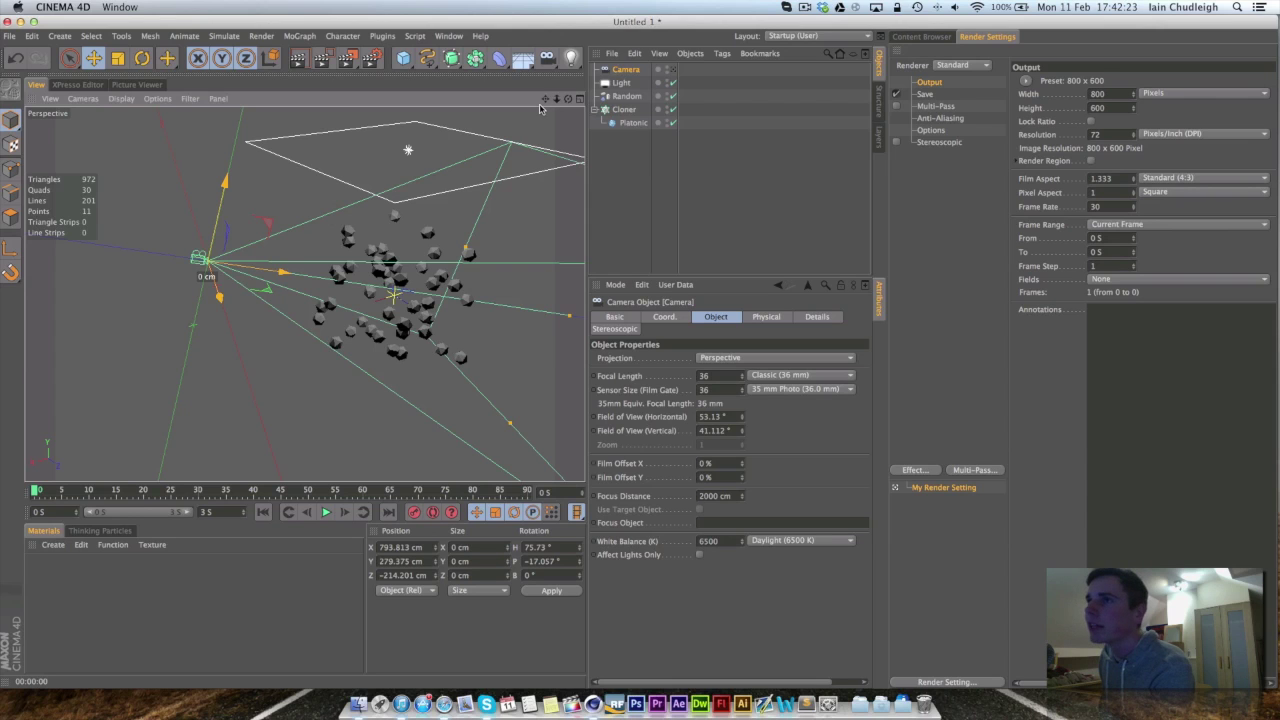
left_click_drag(524, 18, 527, 24)
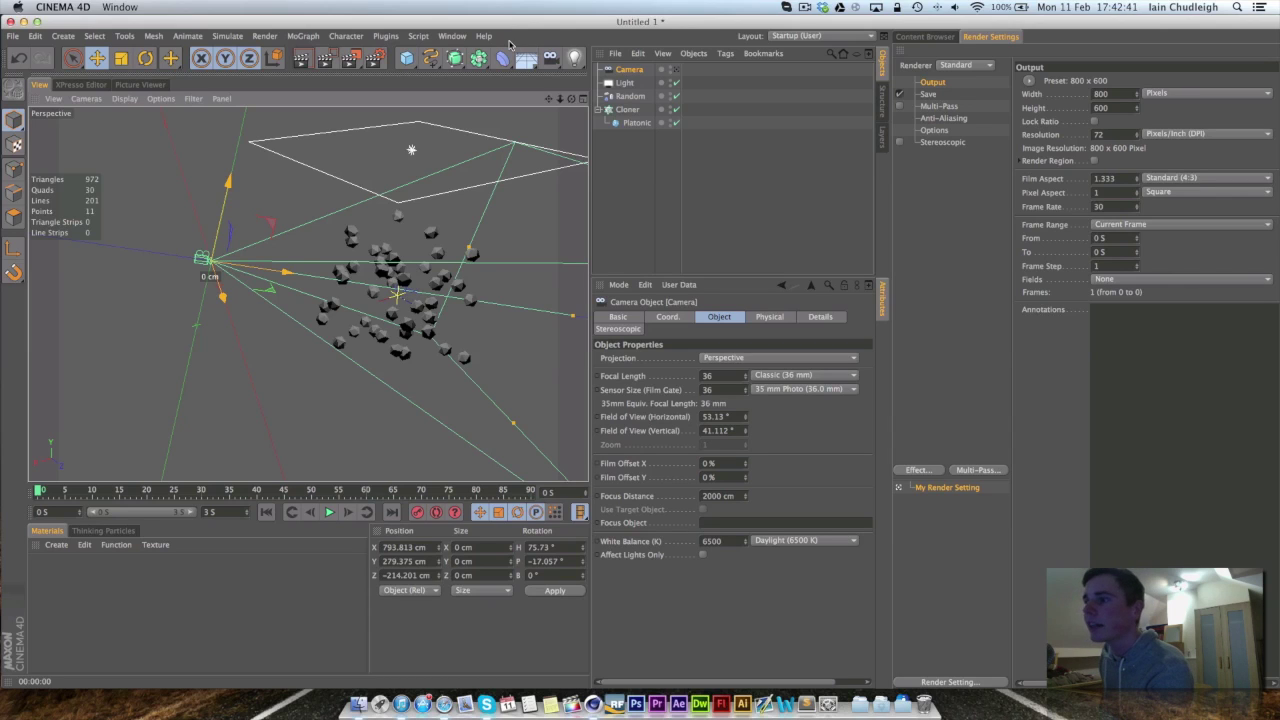
Step: Shorten the camera's focus distance to about 598 cm, placing the focus plane at the clones nearest the camera
left_click(636, 497)
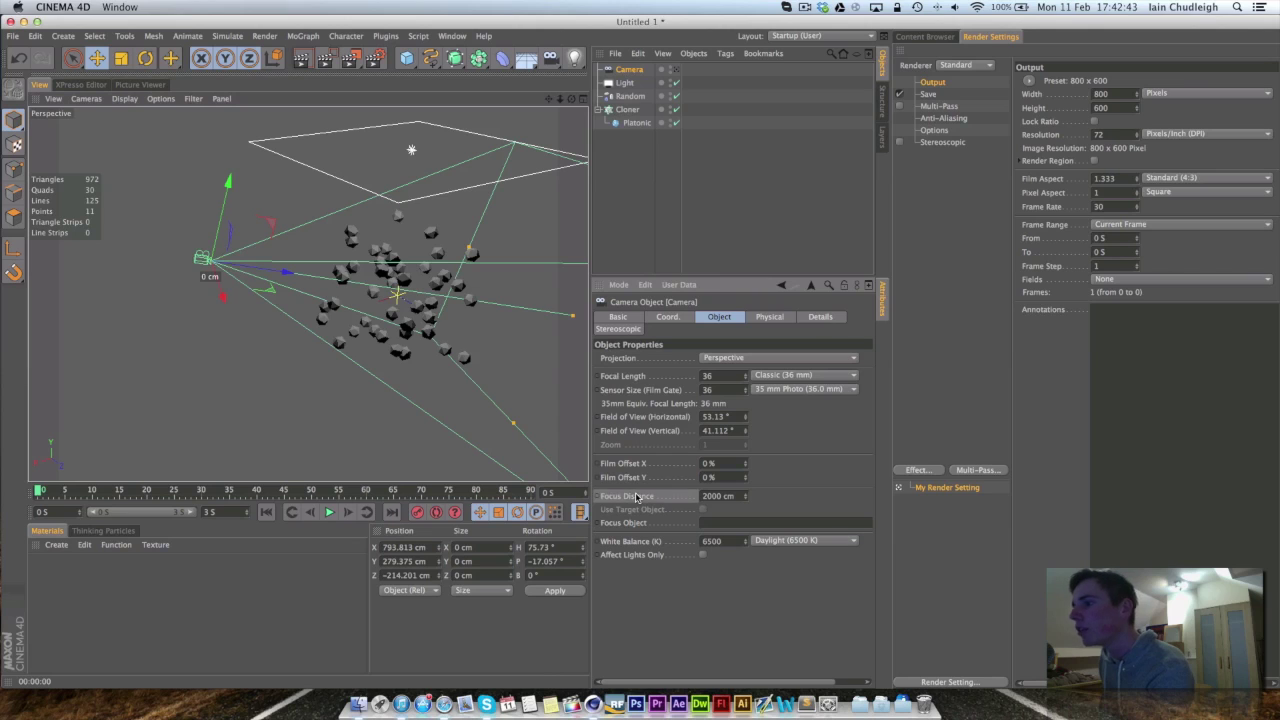
left_click_drag(744, 501, 744, 557)
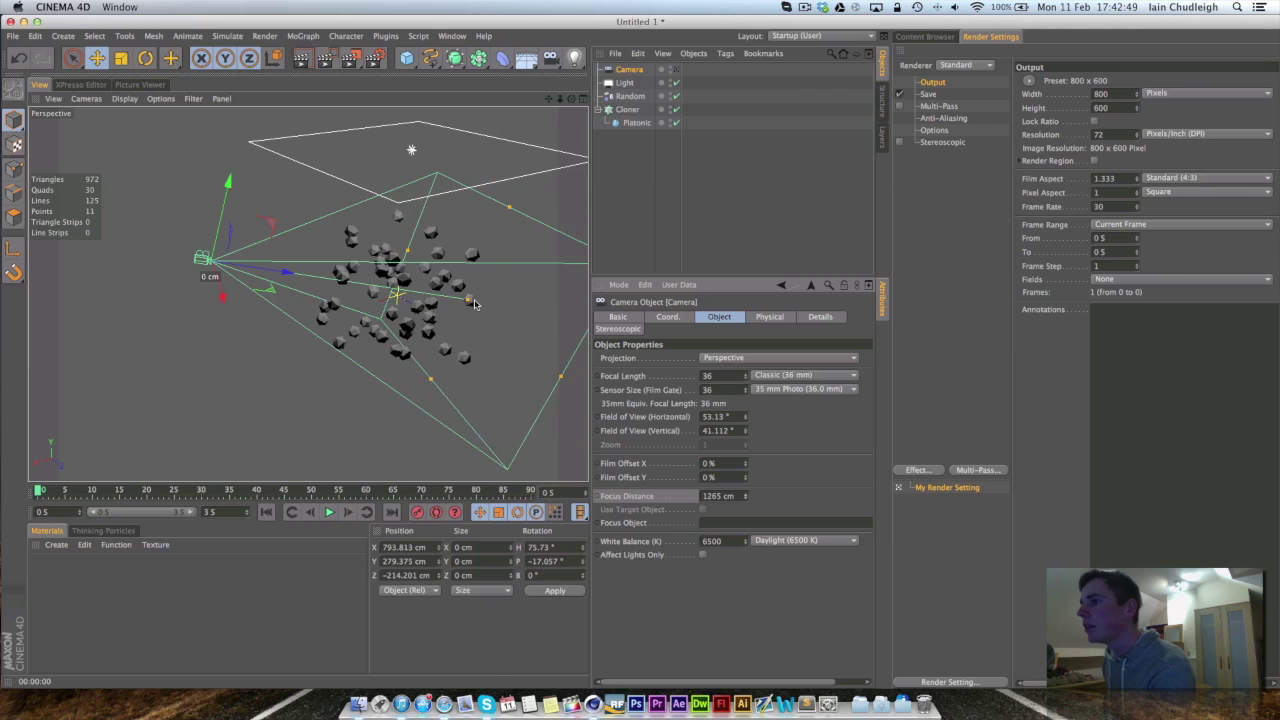
left_click_drag(470, 302, 370, 257)
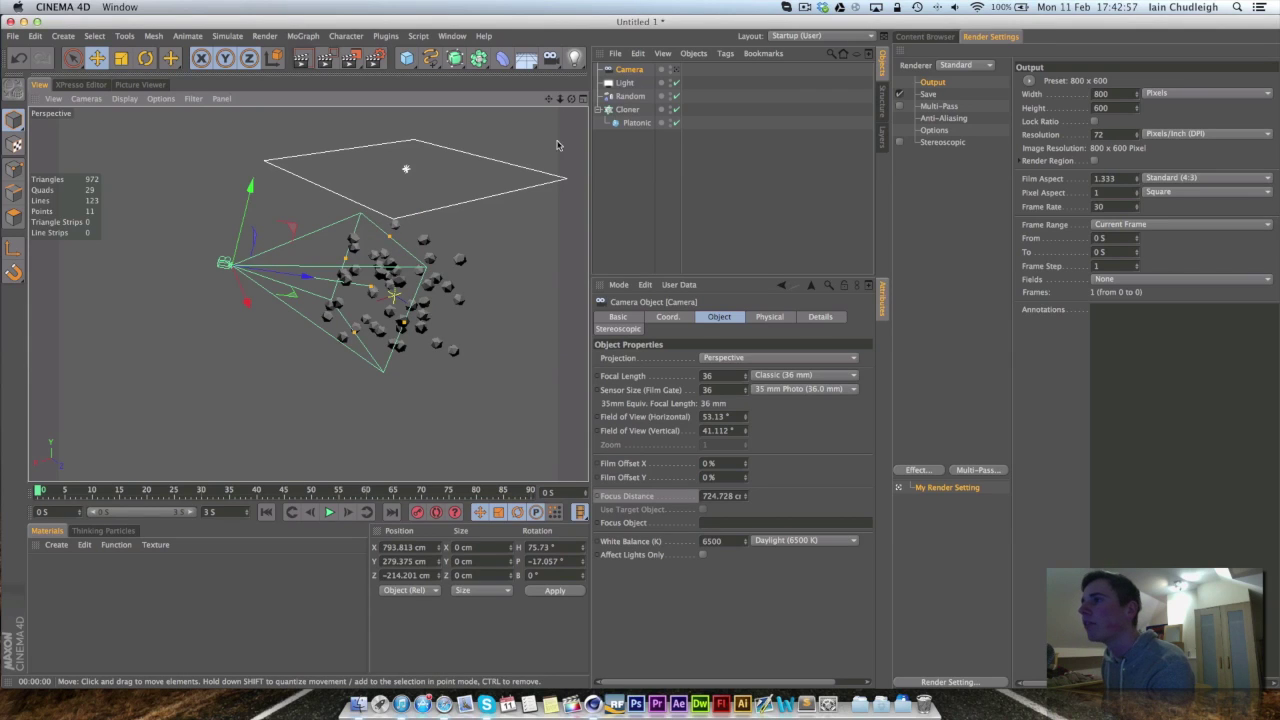
middle_click(565, 105)
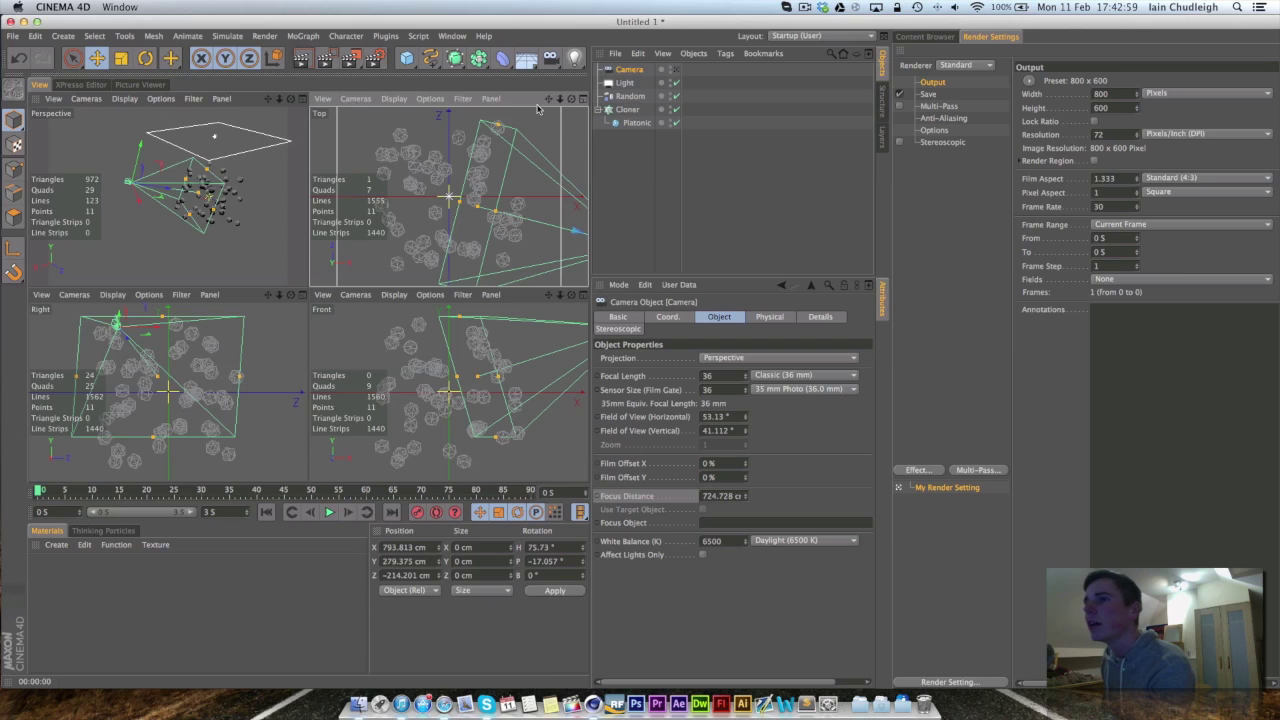
left_click(303, 98)
mouse_move(360, 291)
left_mouse_down("alt")
mouse_move(279, 221)
mouse_move(356, 279)
mouse_move(335, 295)
mouse_move(389, 393)
mouse_move(358, 294)
left_mouse_up("alt")
scroll(356, 279, "up", 5)
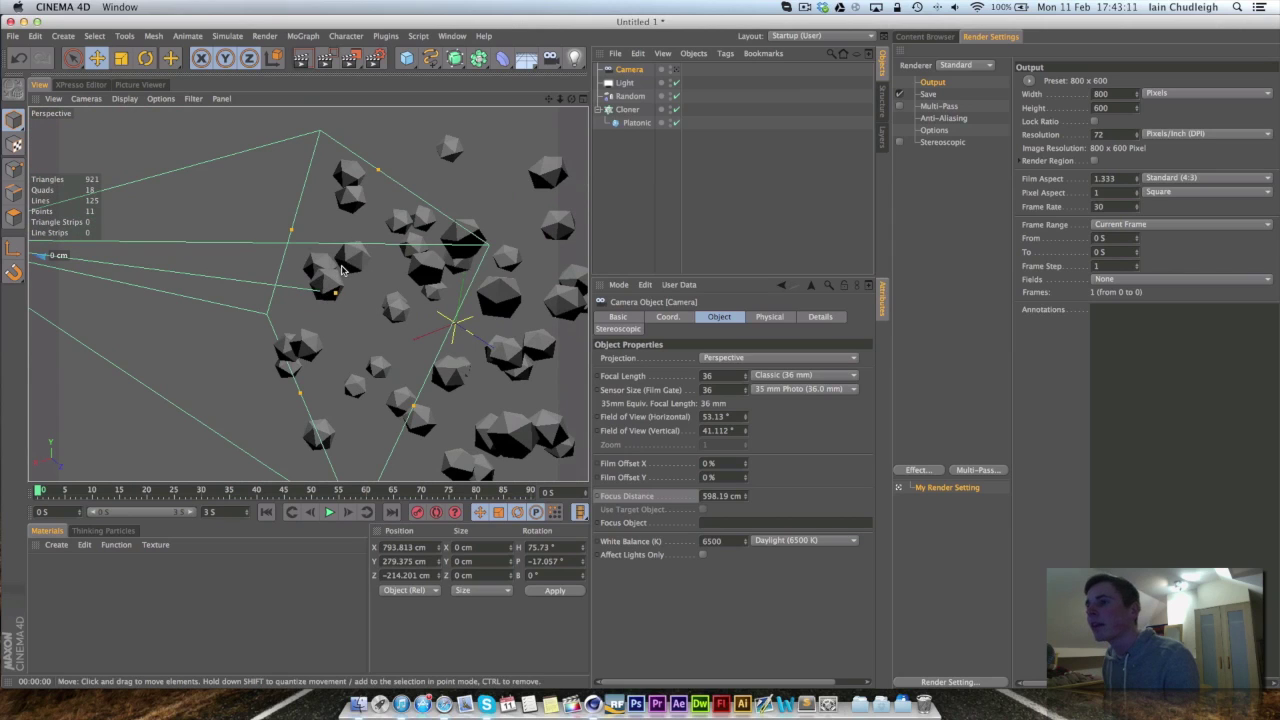
Step: Set the render output size to 1280 x 720 pixels
left_click(1104, 94)
type("1280")
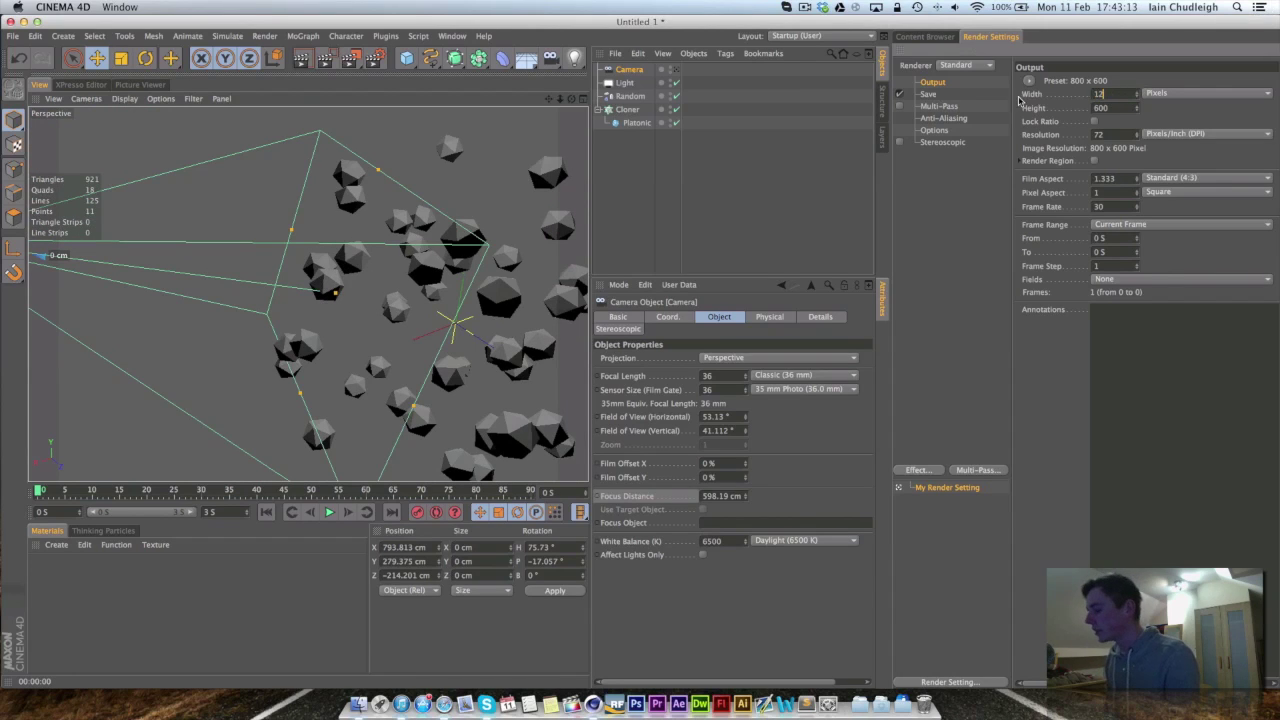
key("Return")
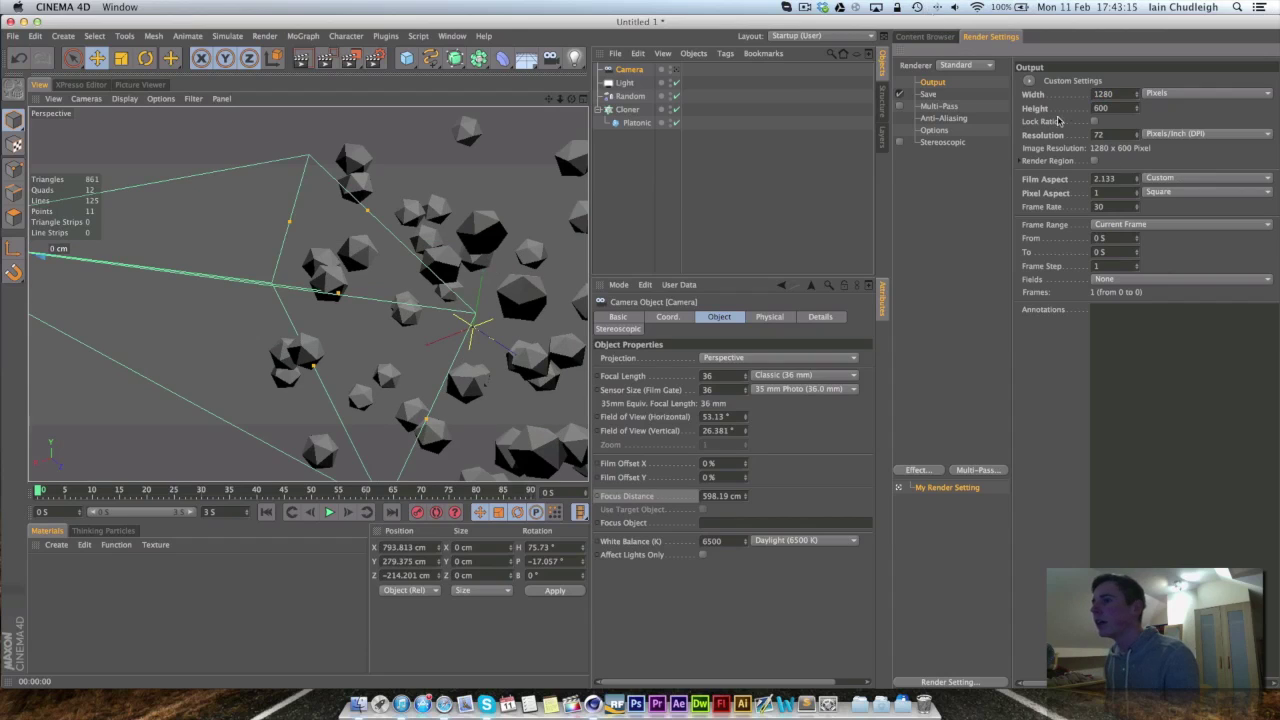
left_click(1114, 107)
type("720")
key("Return")
Step: Look through the camera, shift it to about X 787, Y 286, Z -232 cm, and render its view
left_click(676, 69)
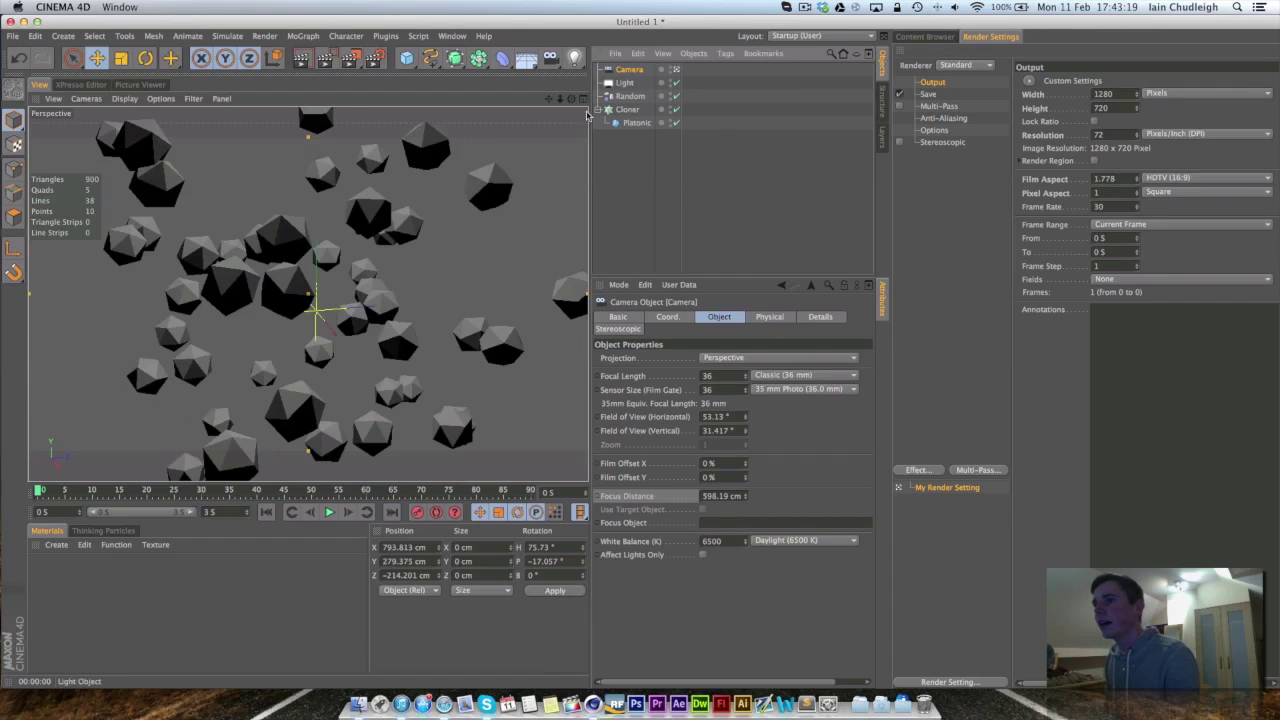
mouse_move(549, 98)
left_mouse_down()
mouse_move(308, 293)
mouse_move(549, 108)
left_mouse_up()
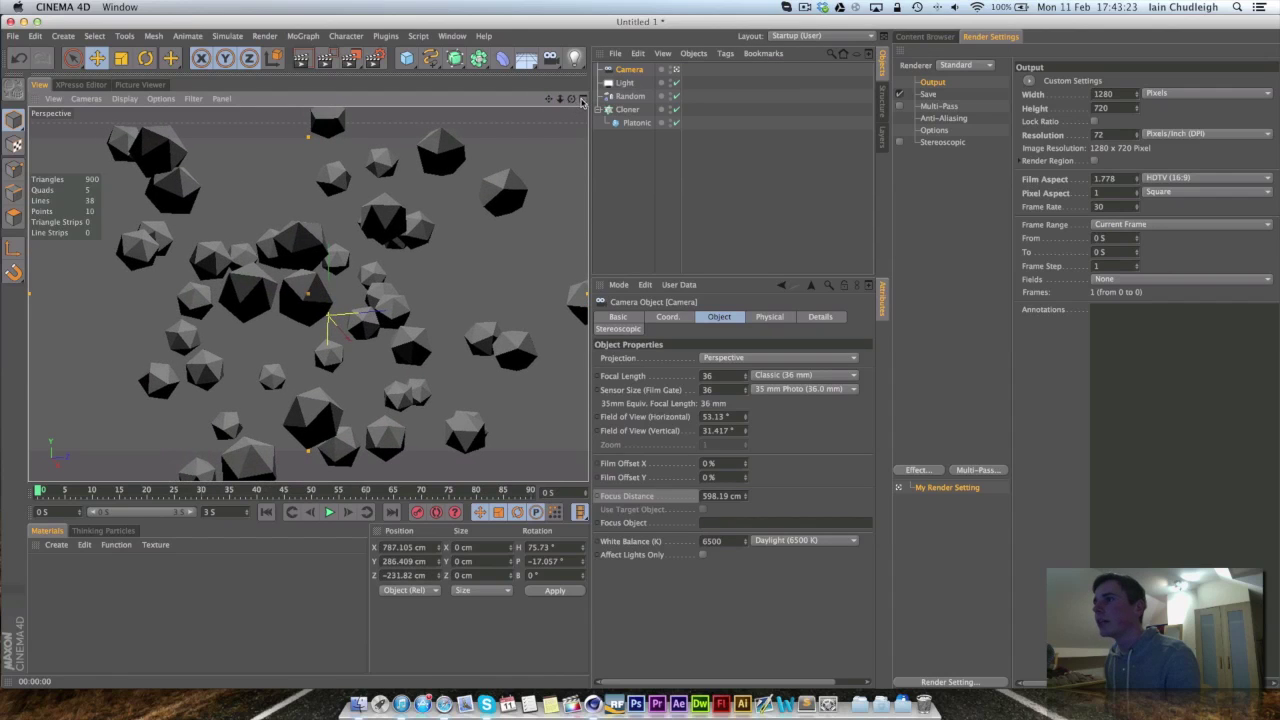
left_click(582, 99)
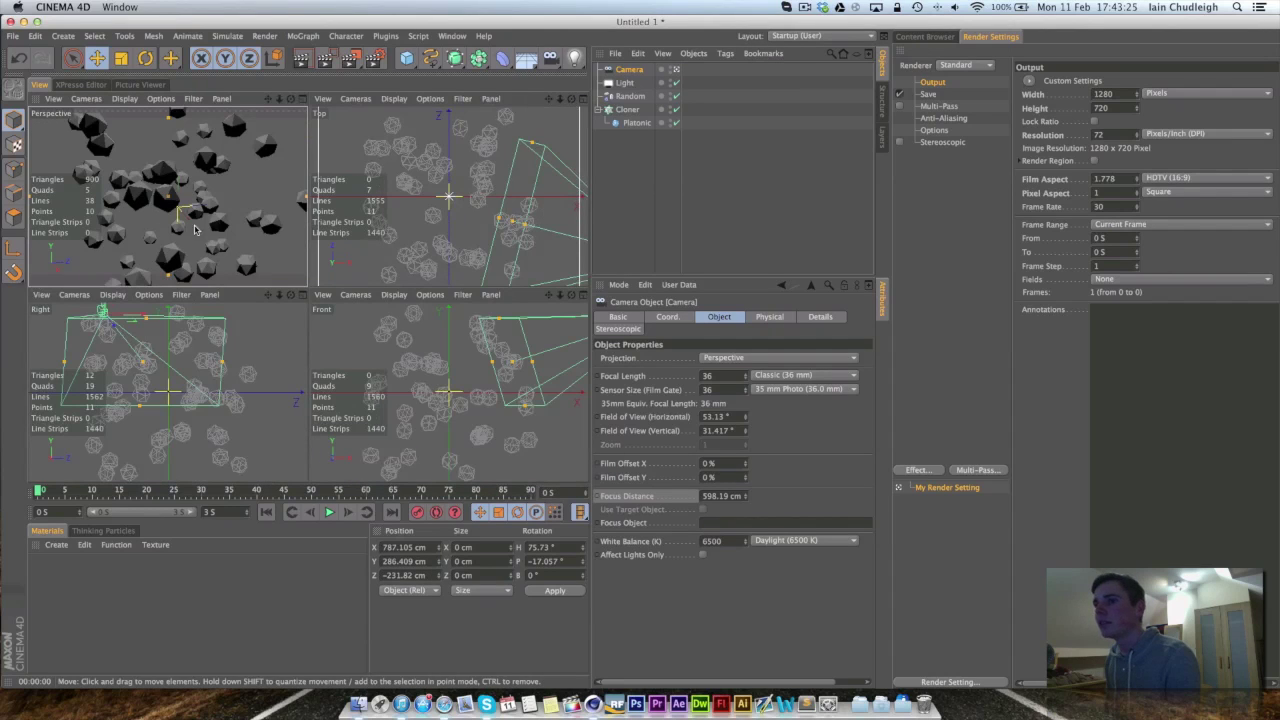
key("F1")
left_click_drag(250, 262, 128, 284, "alt")
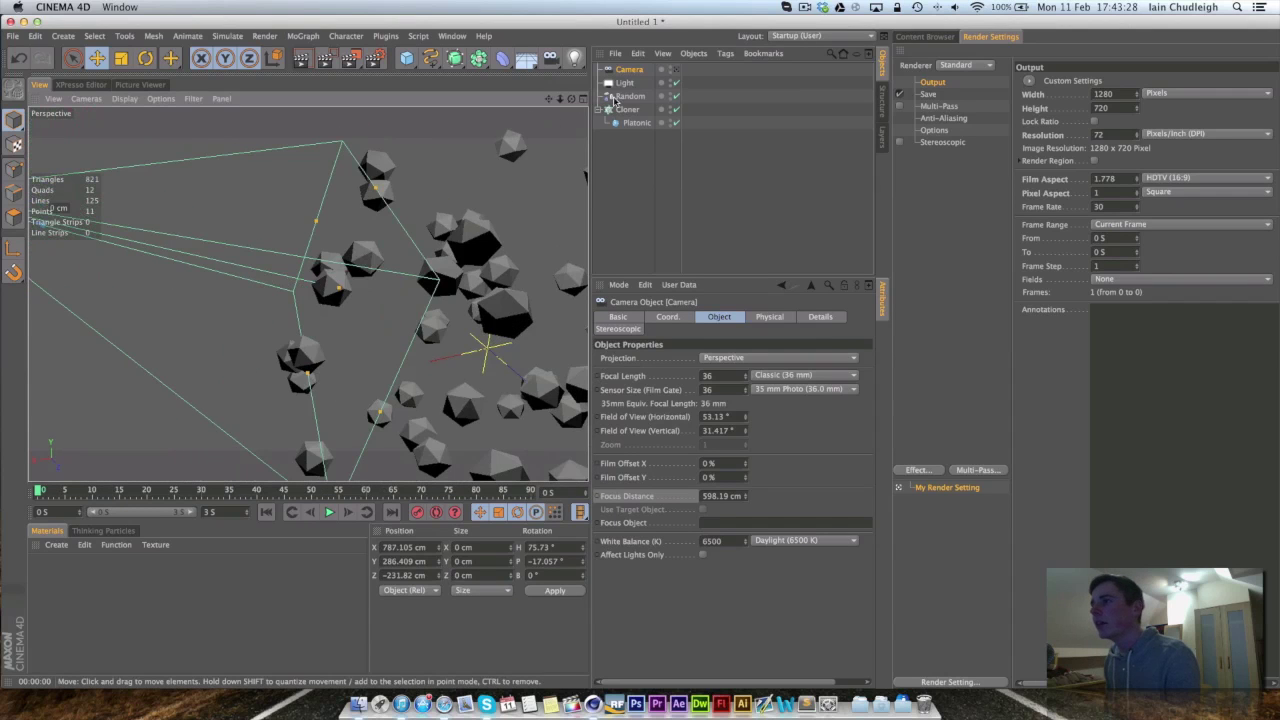
left_click(675, 70)
key("ctrl+r")
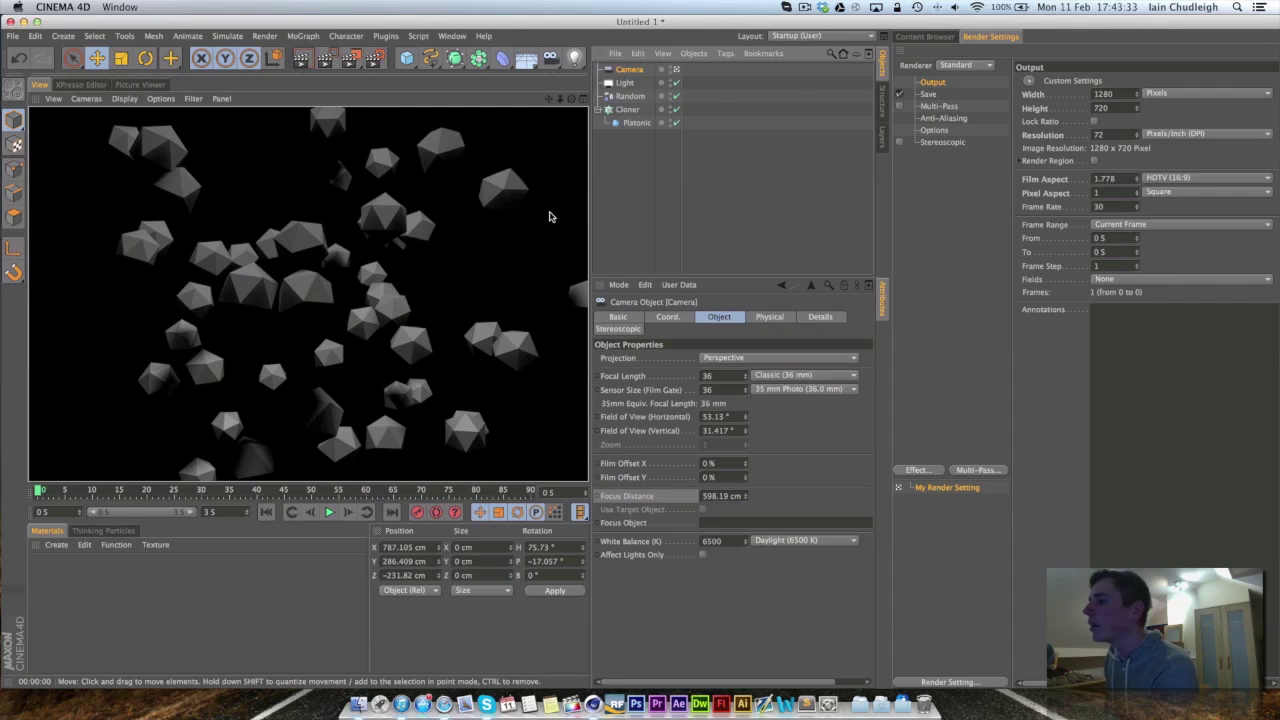
Step: Enable DOF Map Rear Blur on the camera and render the view to check it
left_click(836, 317)
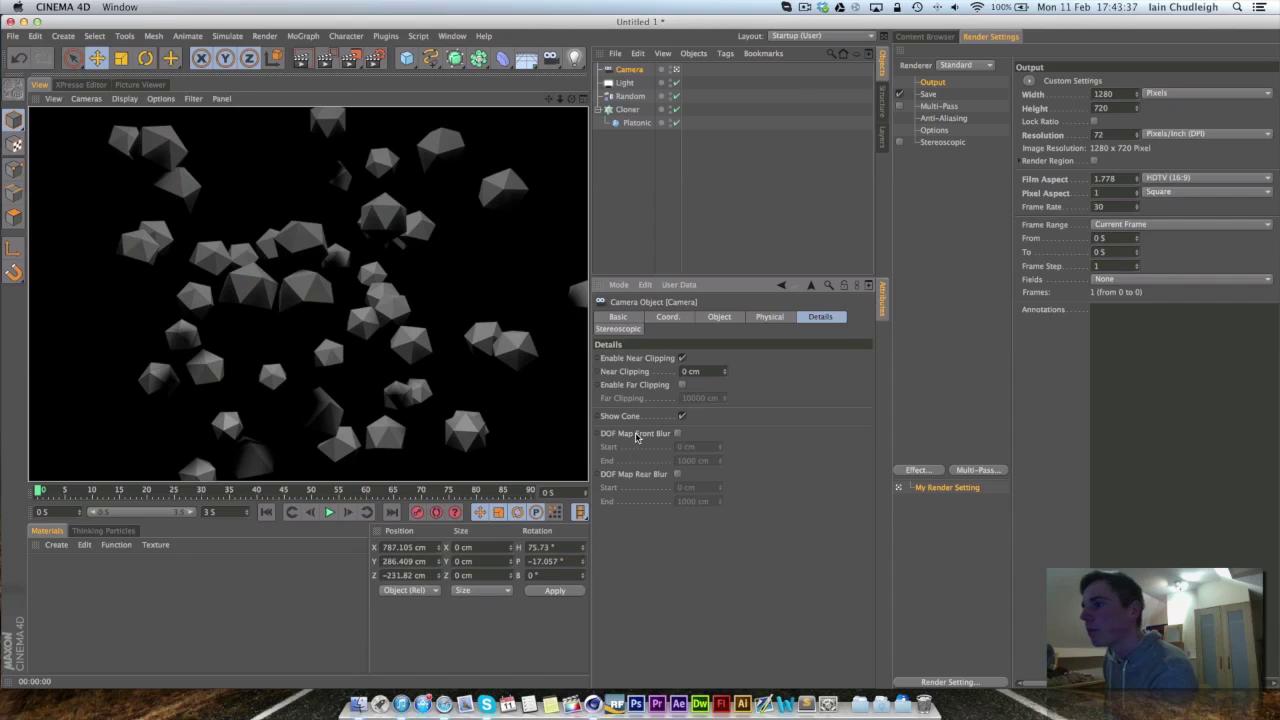
left_click(677, 474)
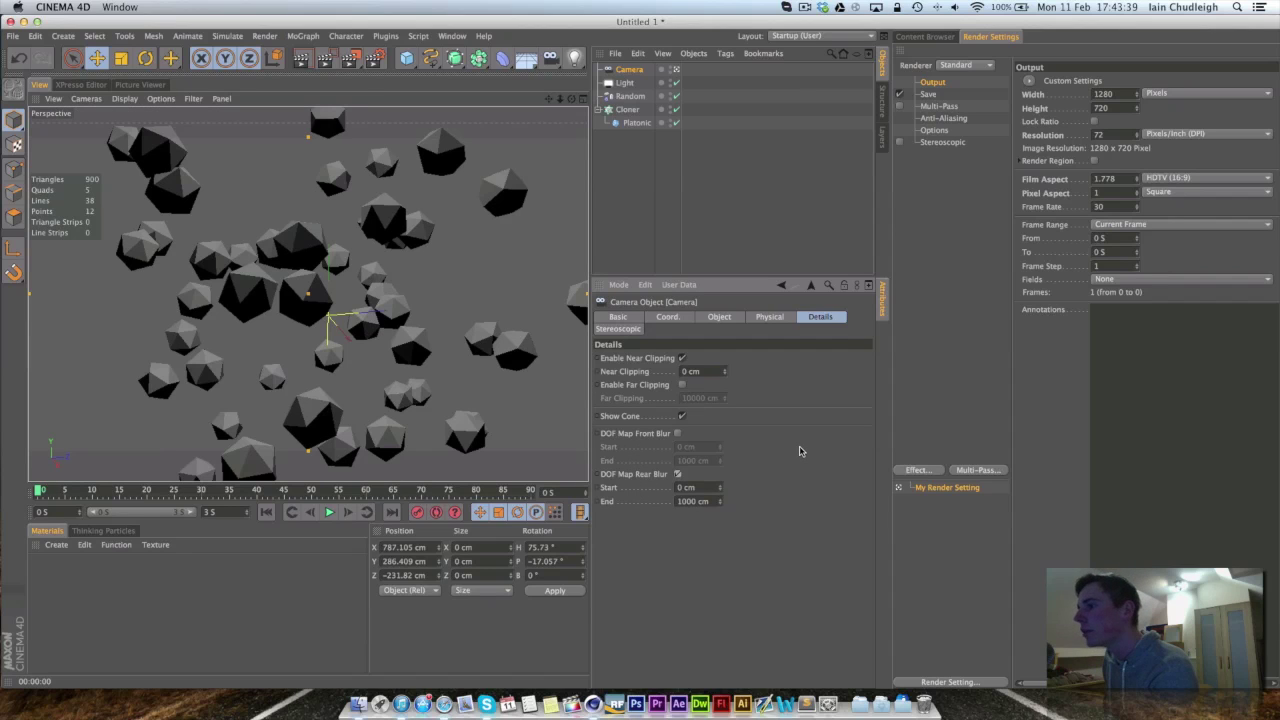
left_click(301, 58)
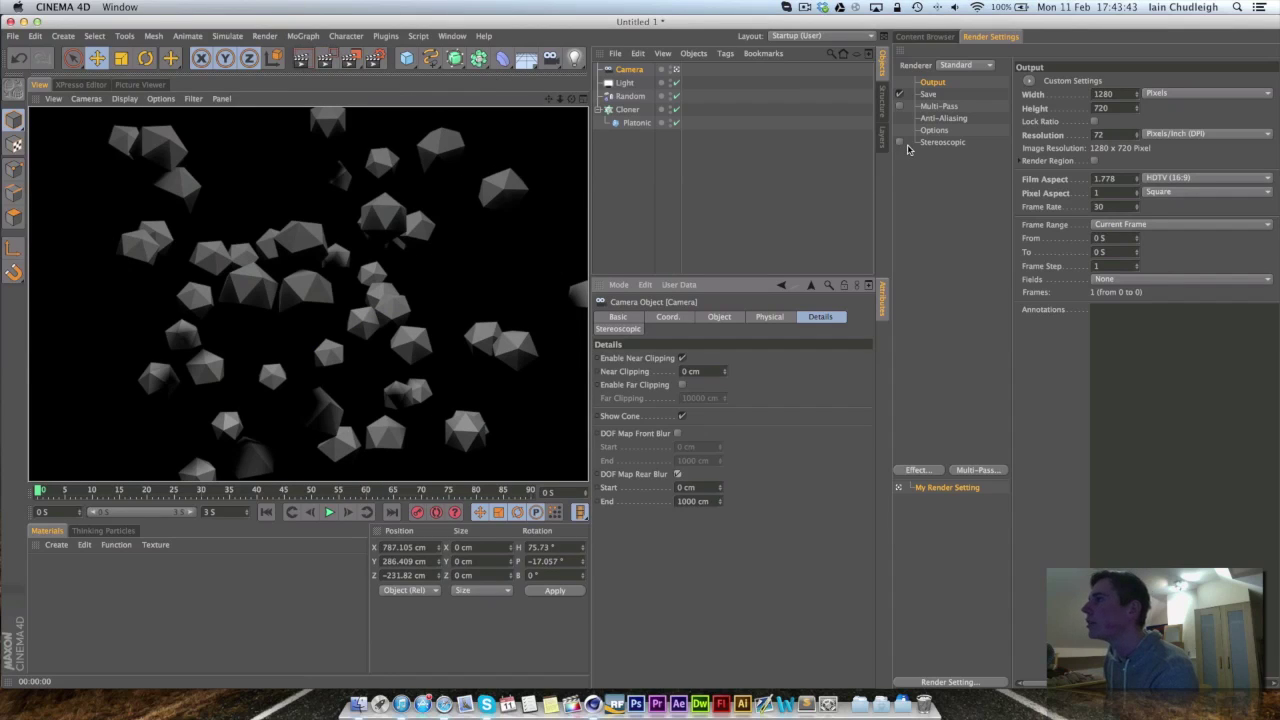
Step: Add the Depth of Field effect to the render settings and test it with a render of the view
left_click(949, 242)
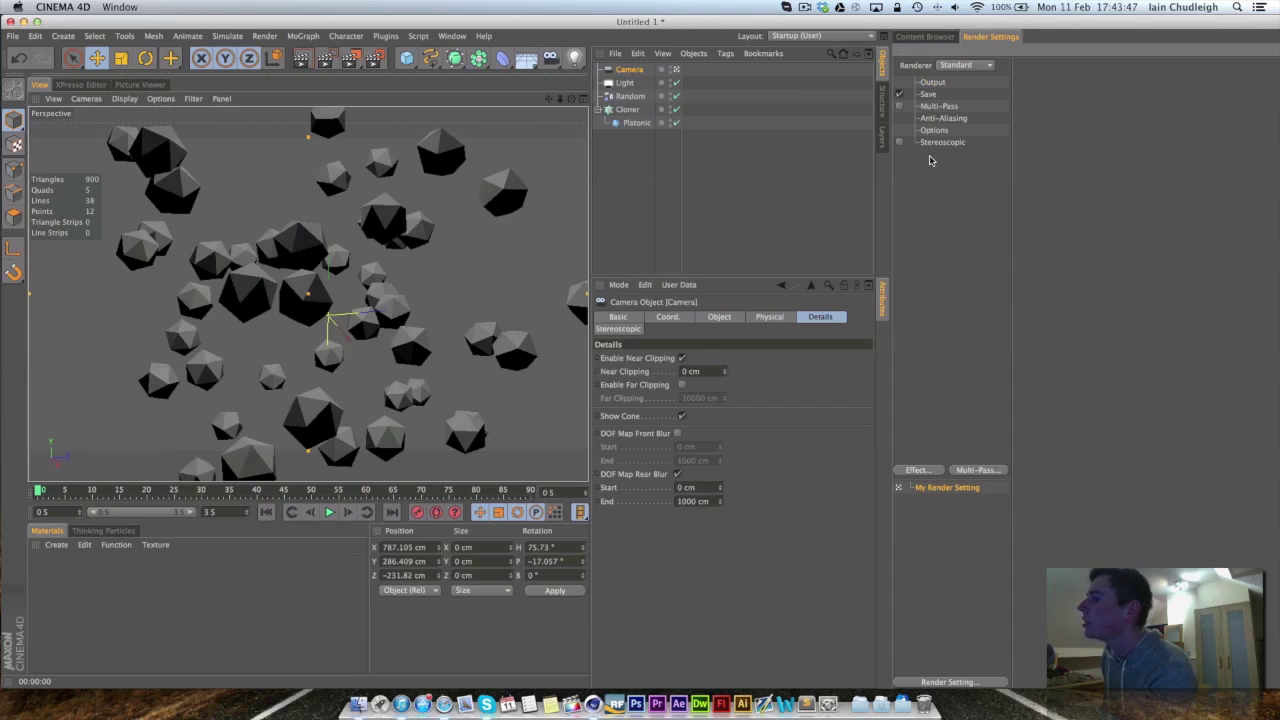
left_click(917, 469)
left_click(924, 229)
right_click(937, 187)
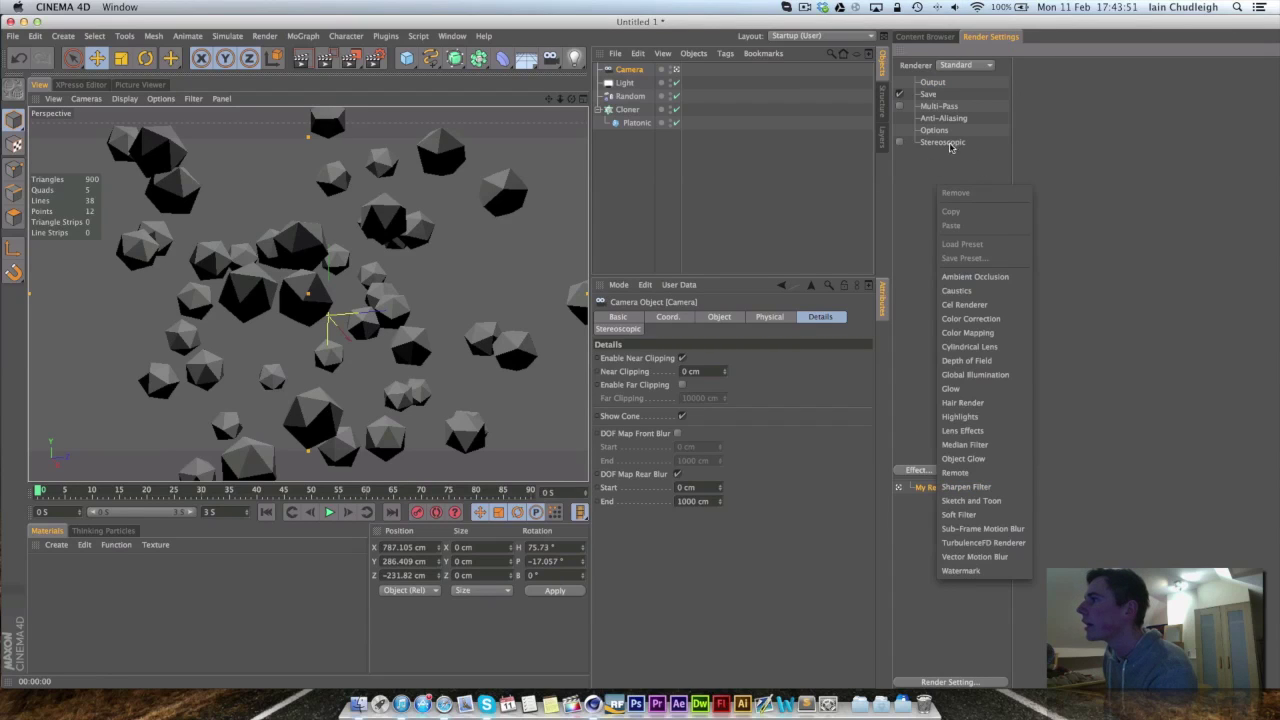
left_click(985, 360)
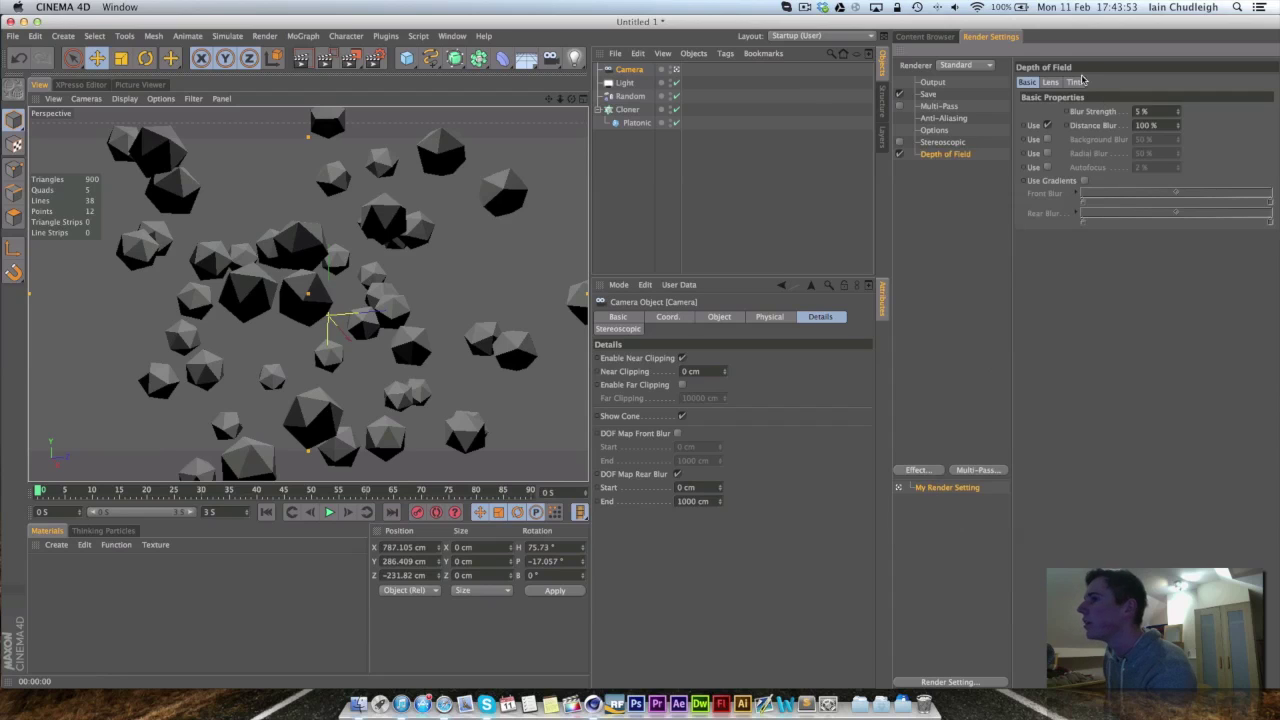
left_click(302, 59)
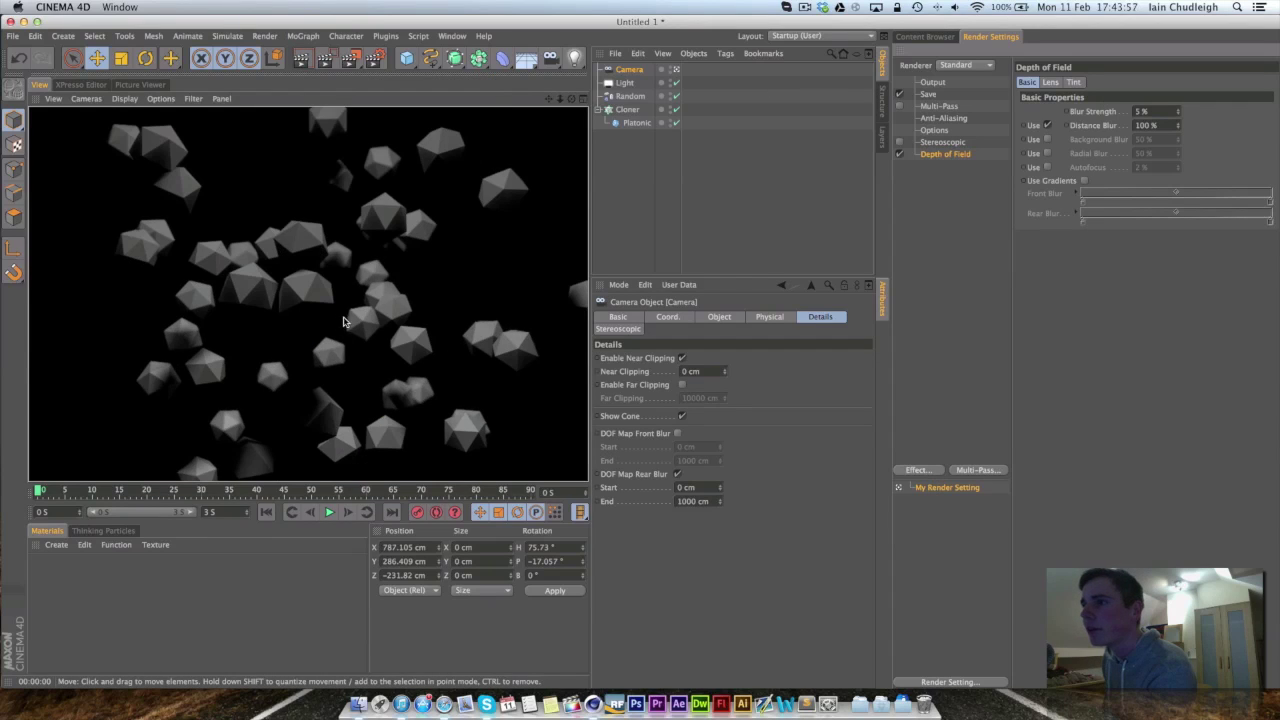
Step: Set the Depth of Field effect's blur strength to 20 %
left_click(1158, 113)
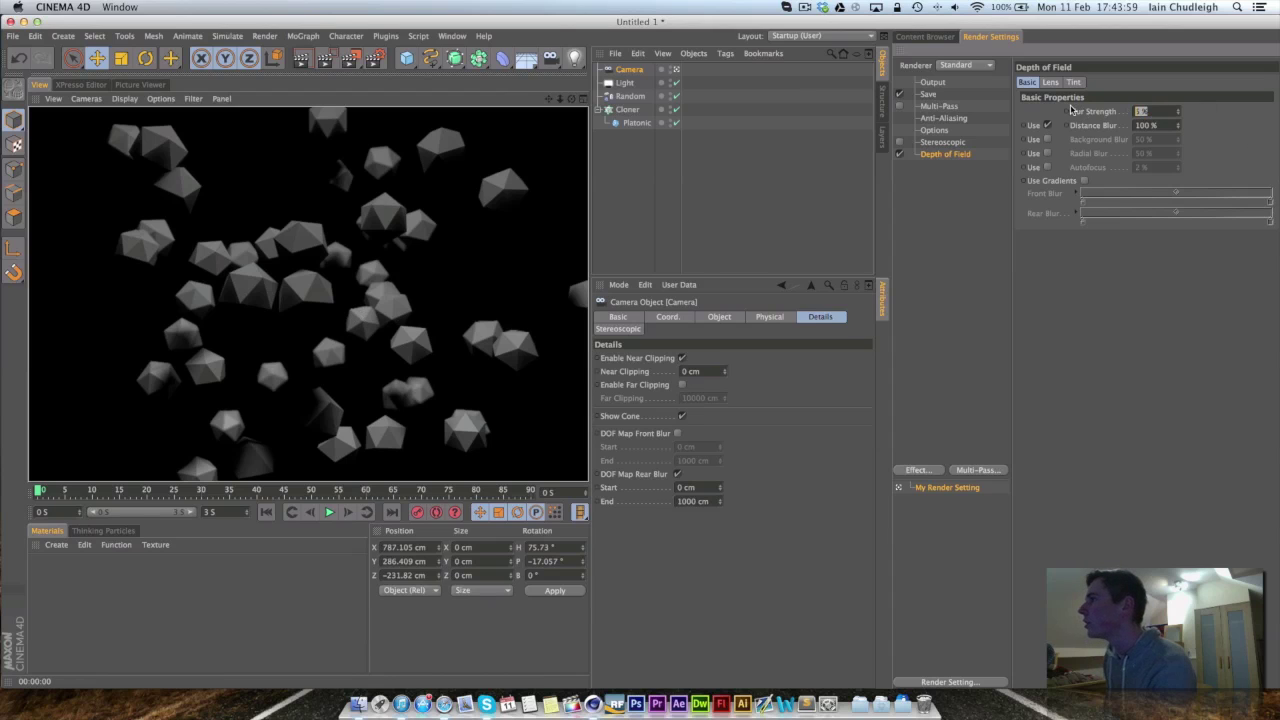
type("20")
key("Return")
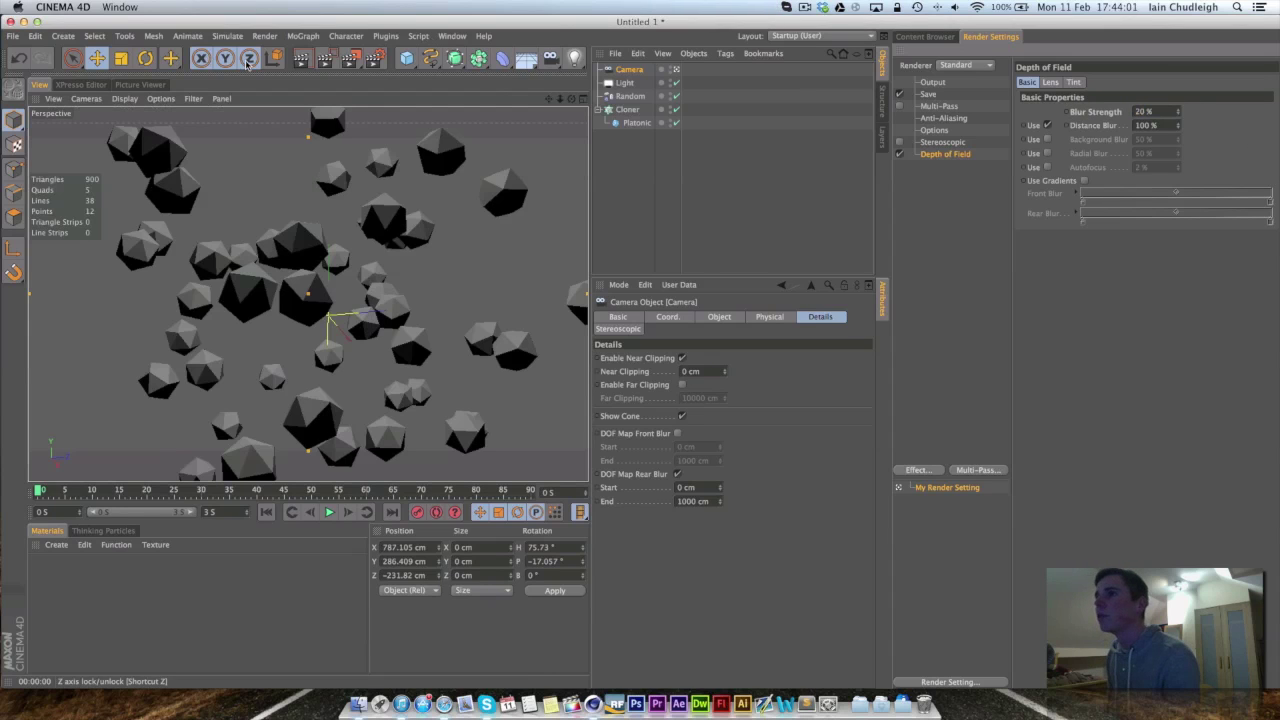
Step: Render the camera view to the Picture Viewer and inspect the blur on the distant clones
left_click(352, 59)
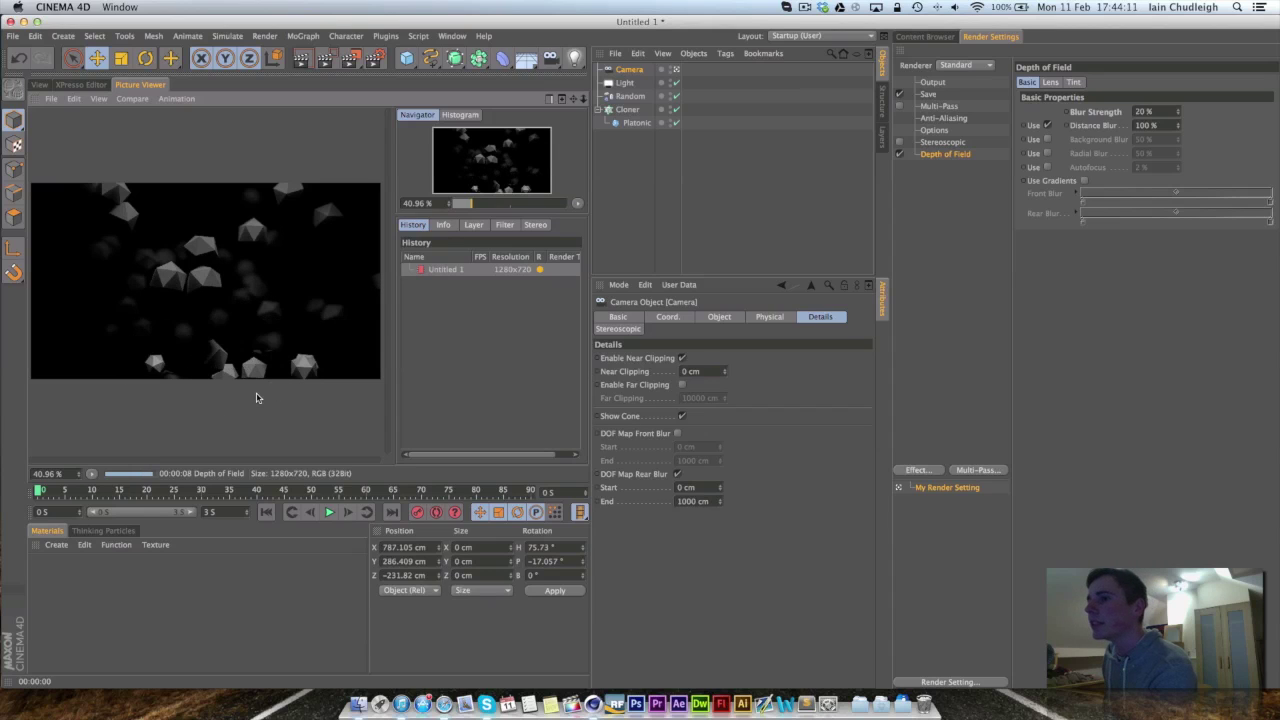
scroll(286, 292, "up", 1)
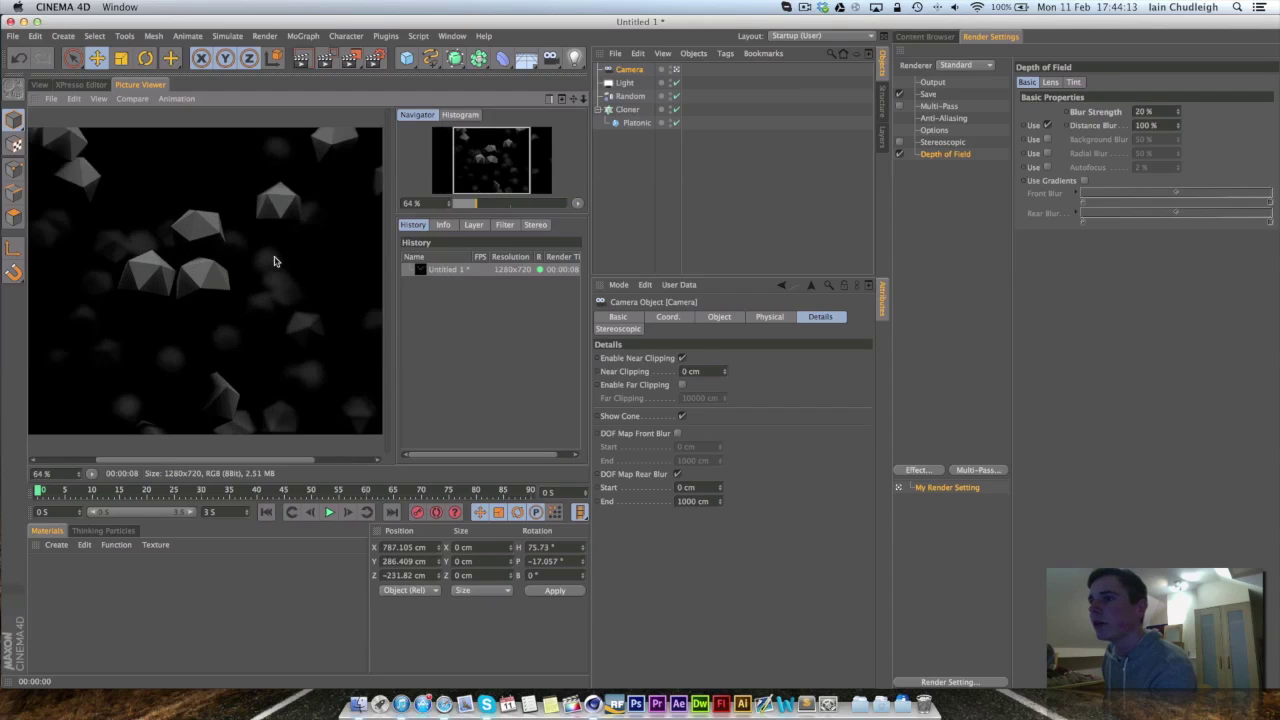
scroll(264, 283, "down", 3)
scroll(264, 283, "up", 3)
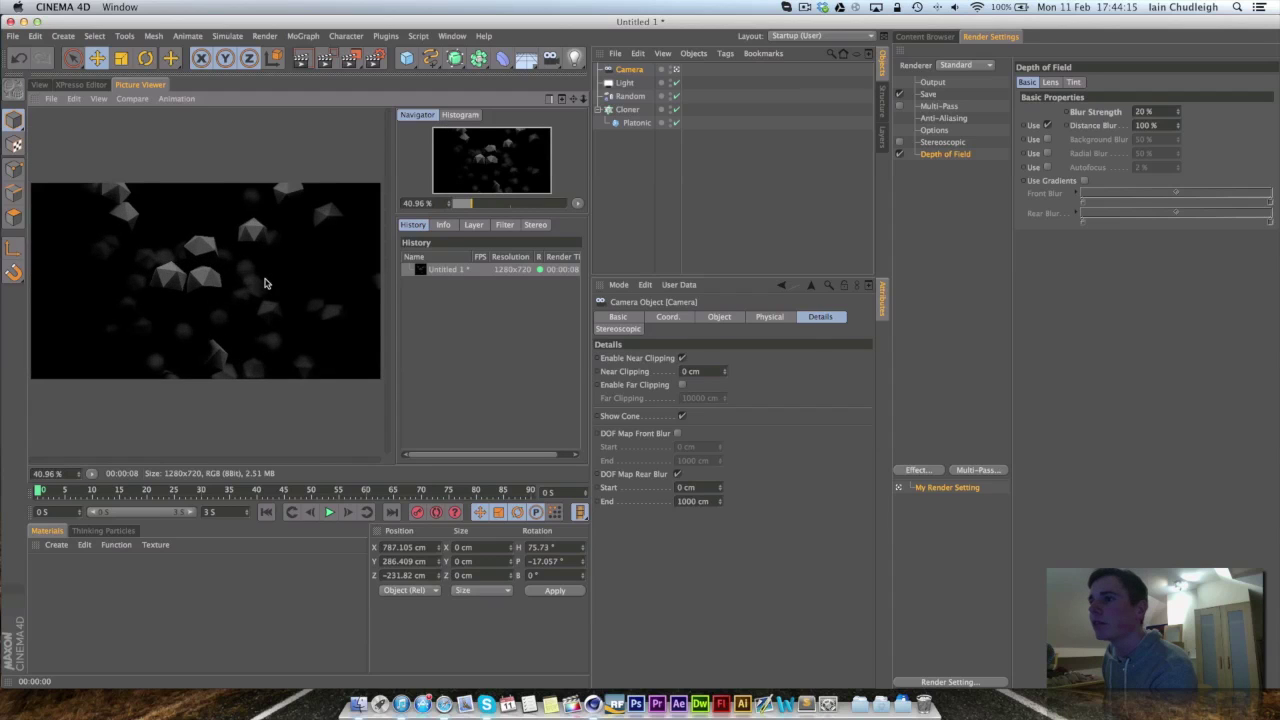
Step: Return to the 3D view, leave the camera view and examine the camera's focus plane and rear blur range around the clones
left_click(39, 84)
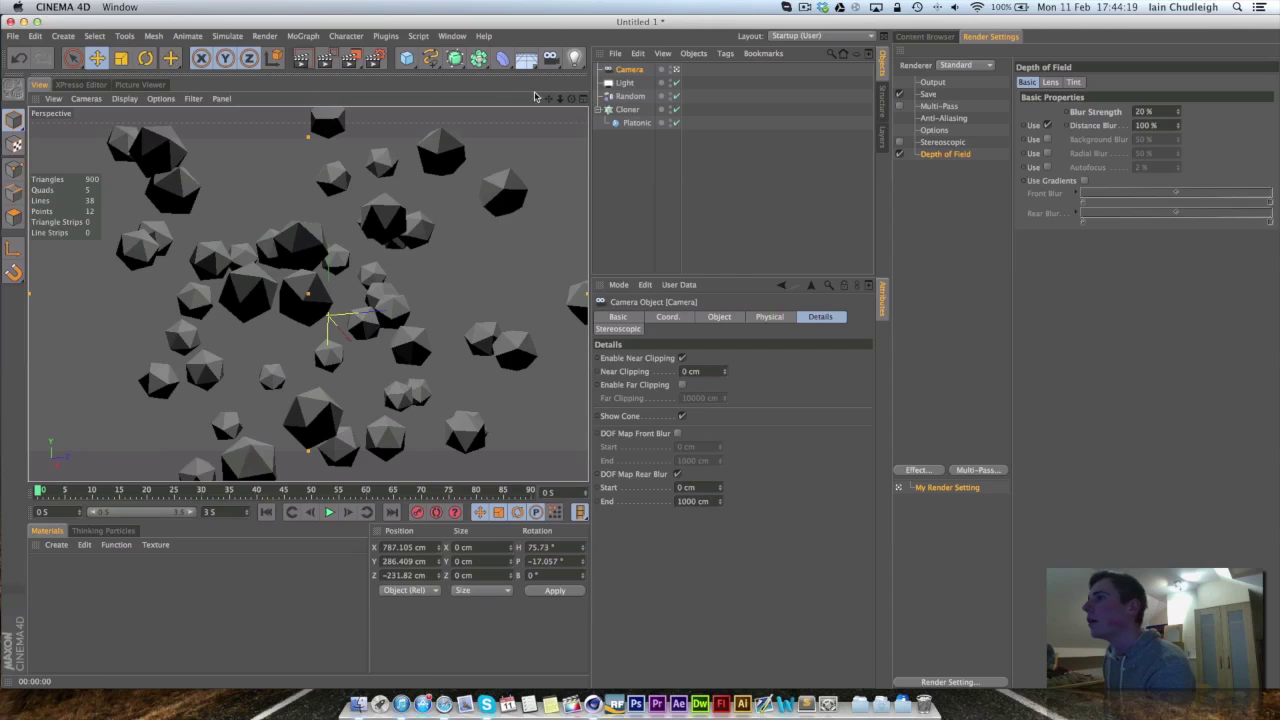
left_click(676, 69)
scroll(370, 318, "down", 4)
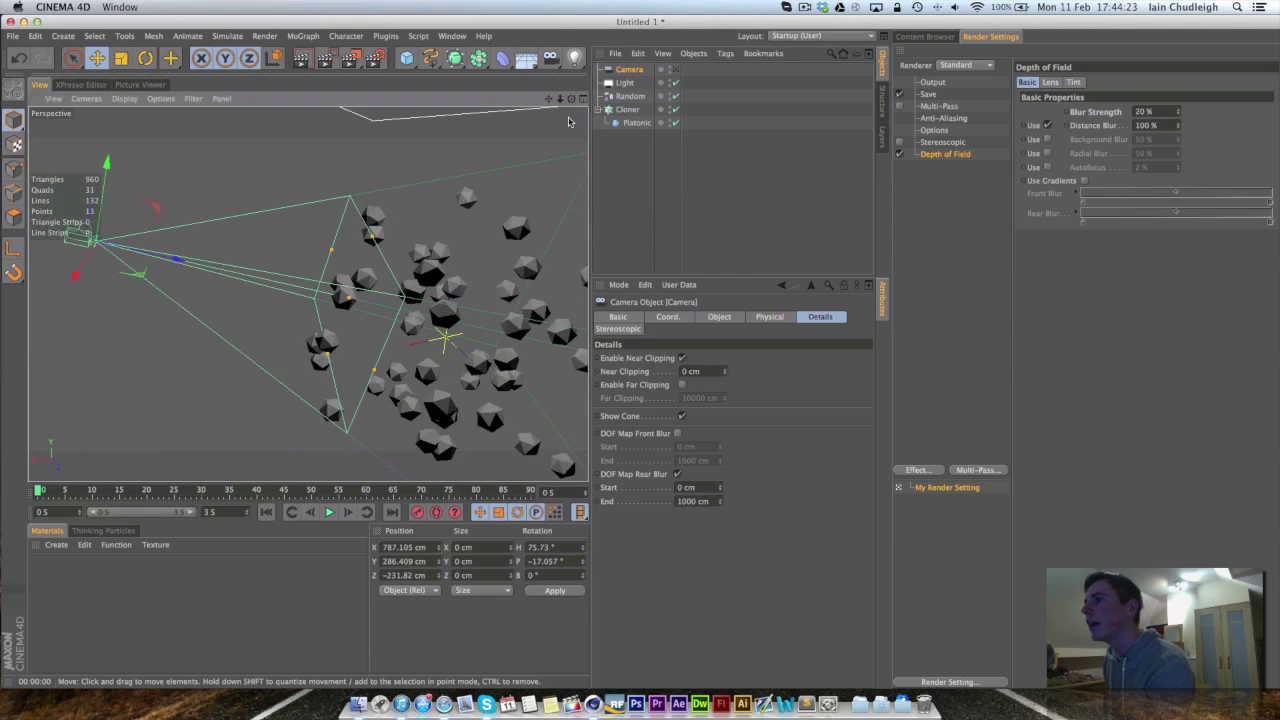
left_click_drag(520, 330, 578, 405, "alt")
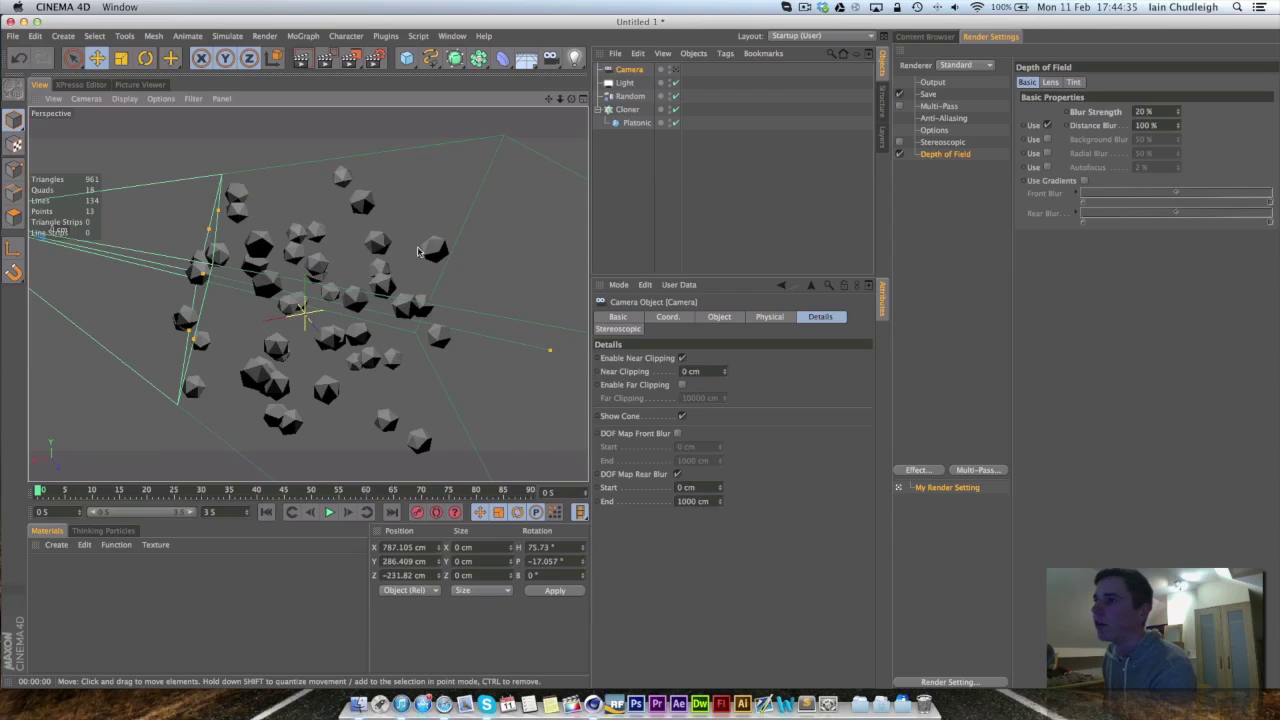
Step: Shorten the camera's rear blur range to about 86 cm and render the camera view to the Picture Viewer
left_click_drag(552, 352, 237, 290)
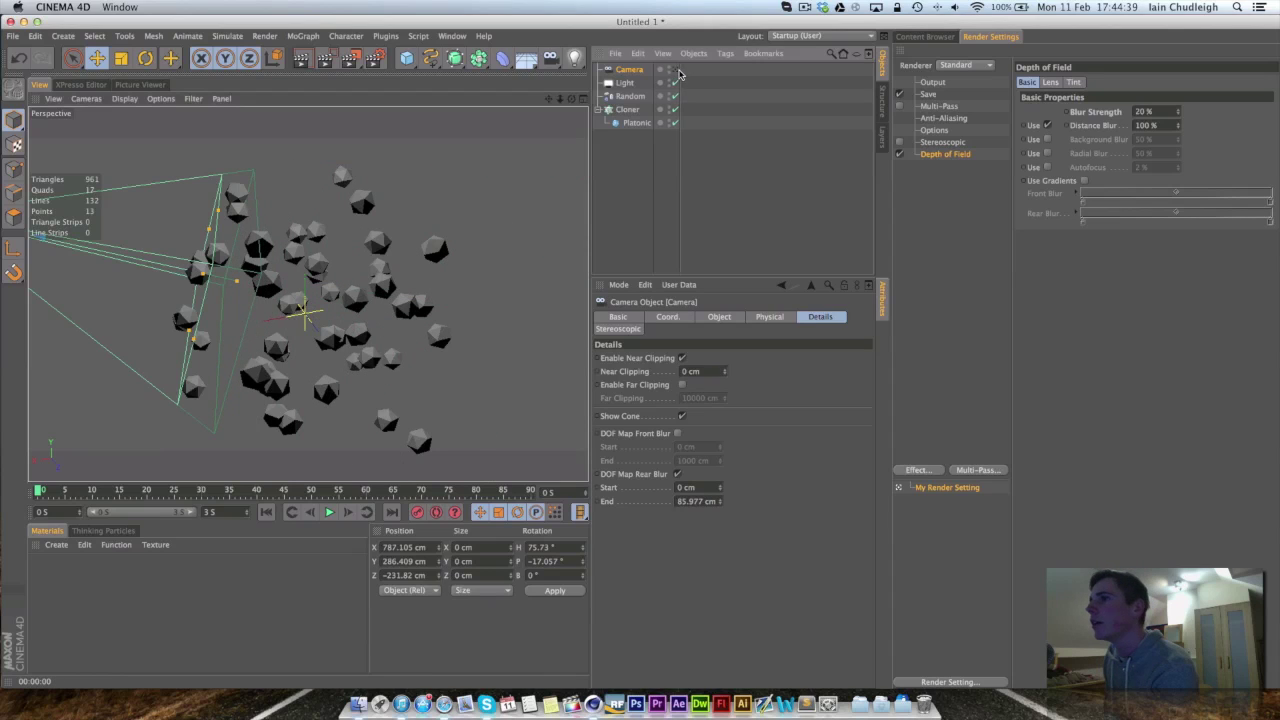
left_click(675, 69)
left_click(349, 60)
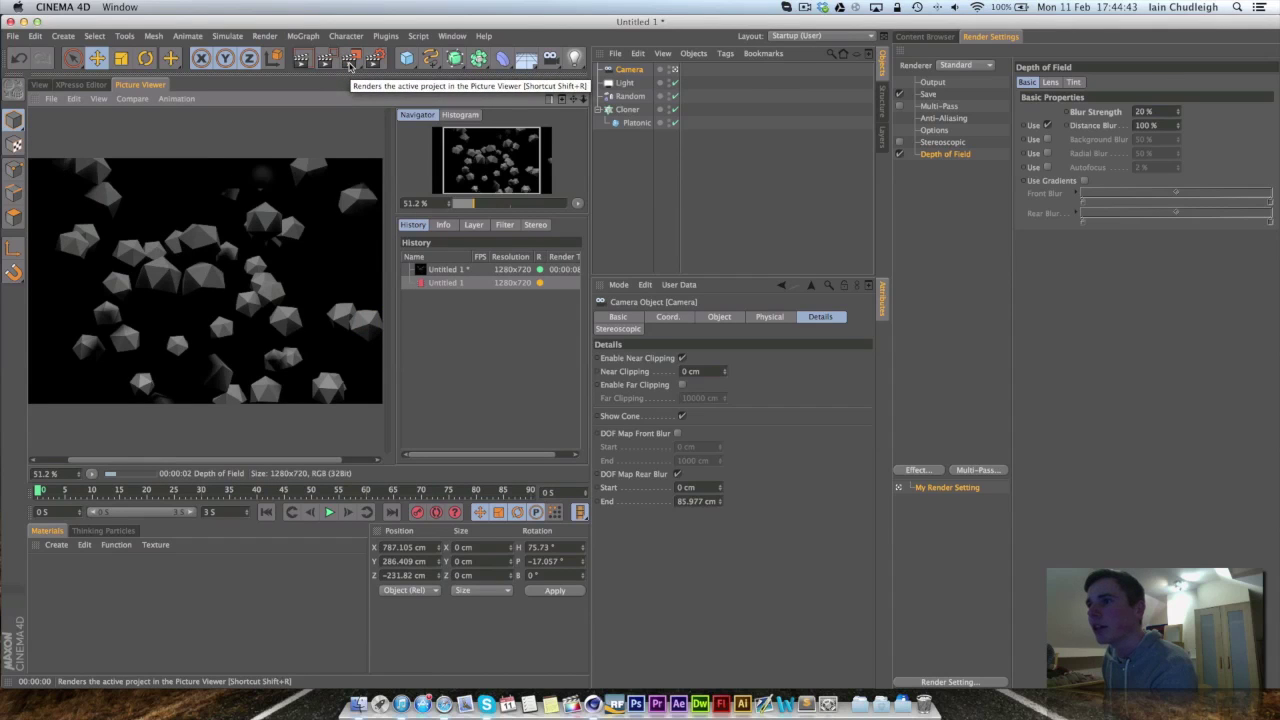
Step: Compare the blur on the distant clones between the two renders in the Picture Viewer history
left_click(450, 272)
left_click(442, 285)
left_click(447, 272)
left_click(442, 285)
left_click(447, 272)
left_click(446, 285)
left_click(447, 272)
left_click(445, 285)
left_click(447, 272)
left_click(444, 285)
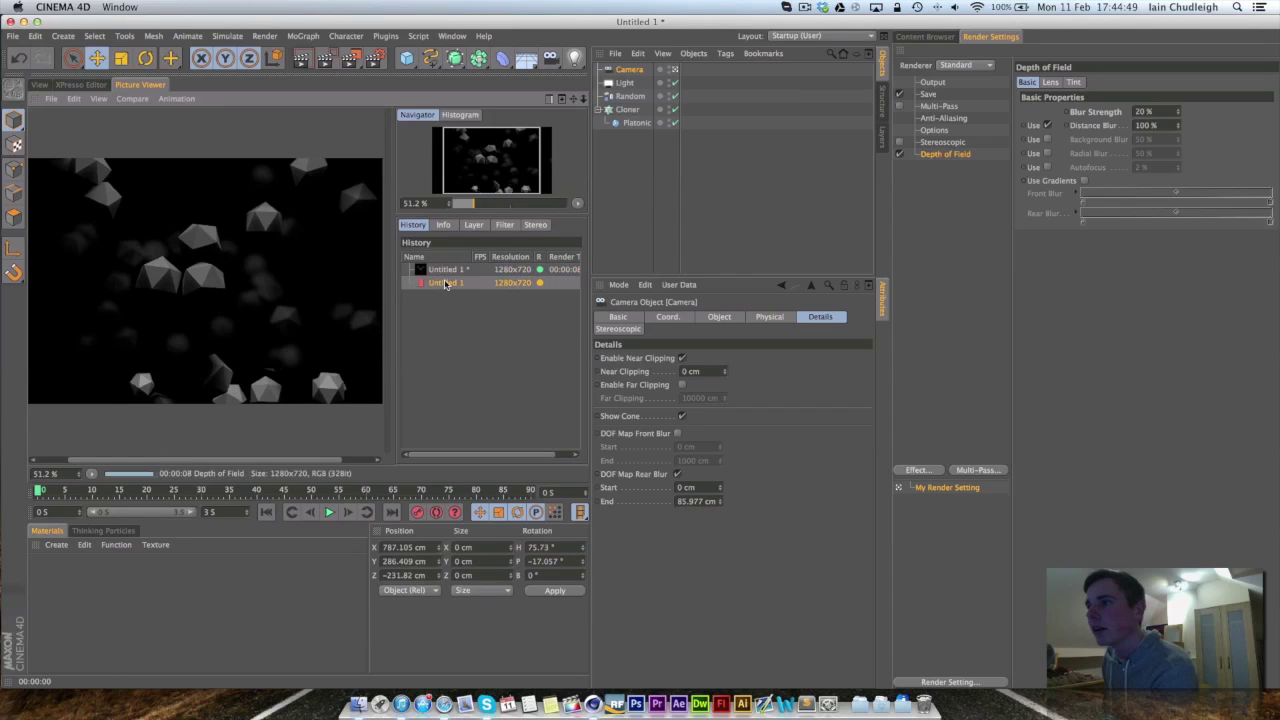
left_click(447, 272)
left_click(444, 285)
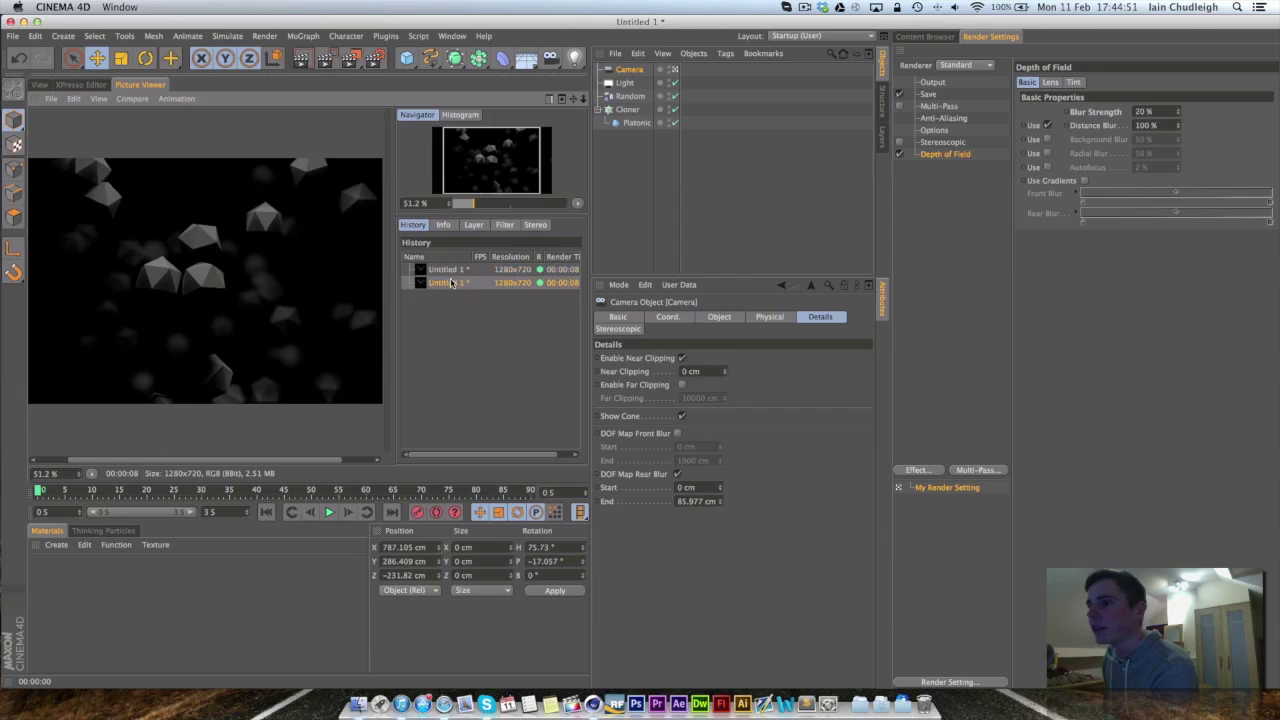
left_click(447, 272)
left_click(444, 285)
left_click(447, 272)
left_click(444, 285)
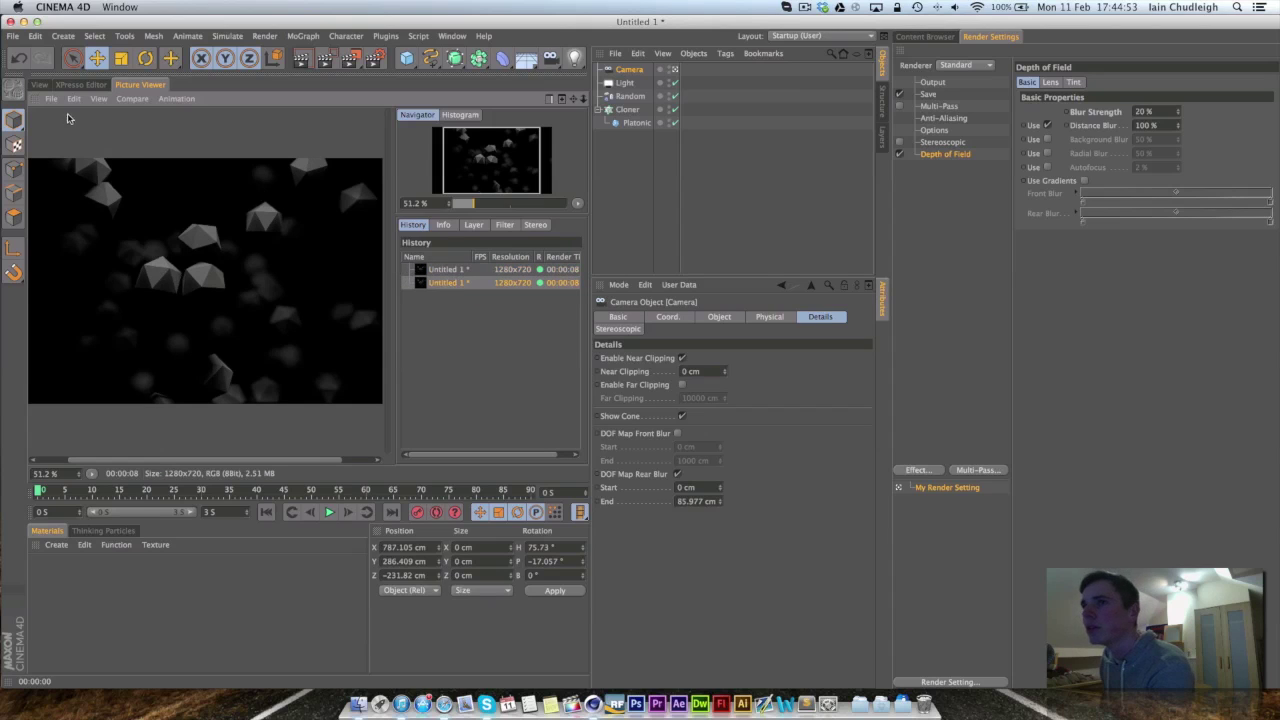
Step: Extend the camera's rear blur range to about 613 cm and set the Depth of Field blur strength to 10 %
left_click(40, 85)
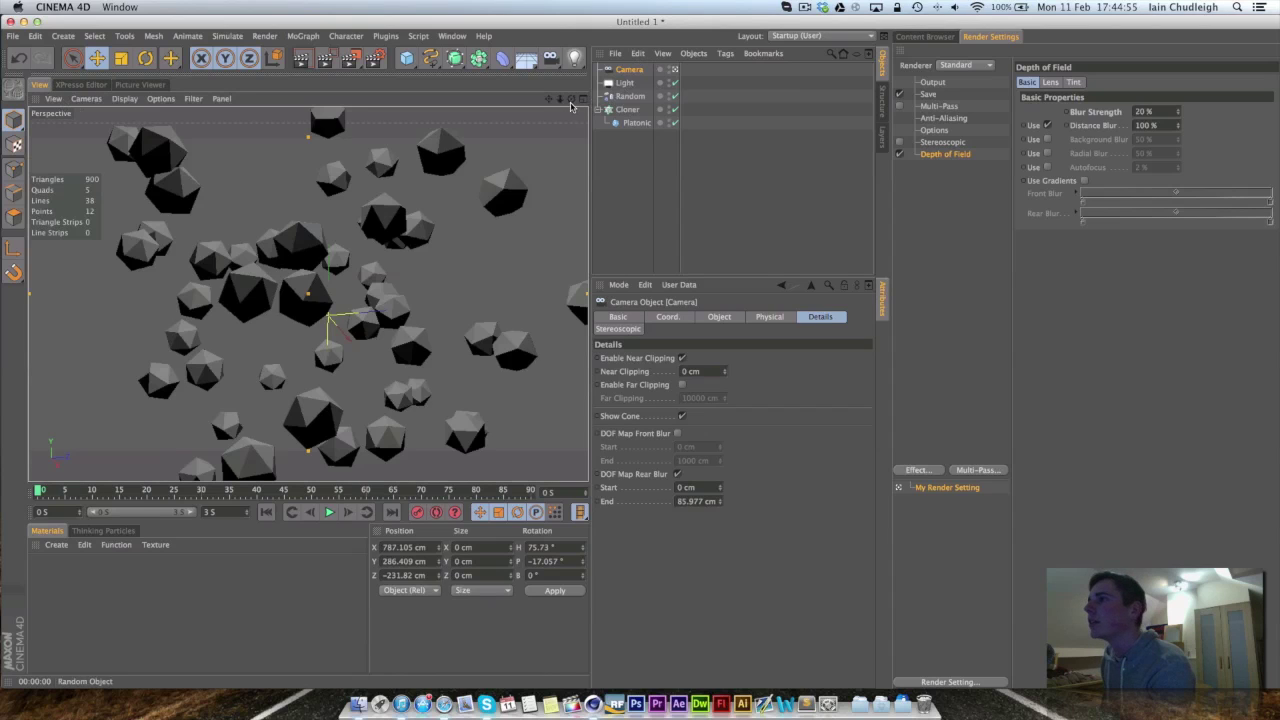
left_click_drag(237, 281, 437, 291)
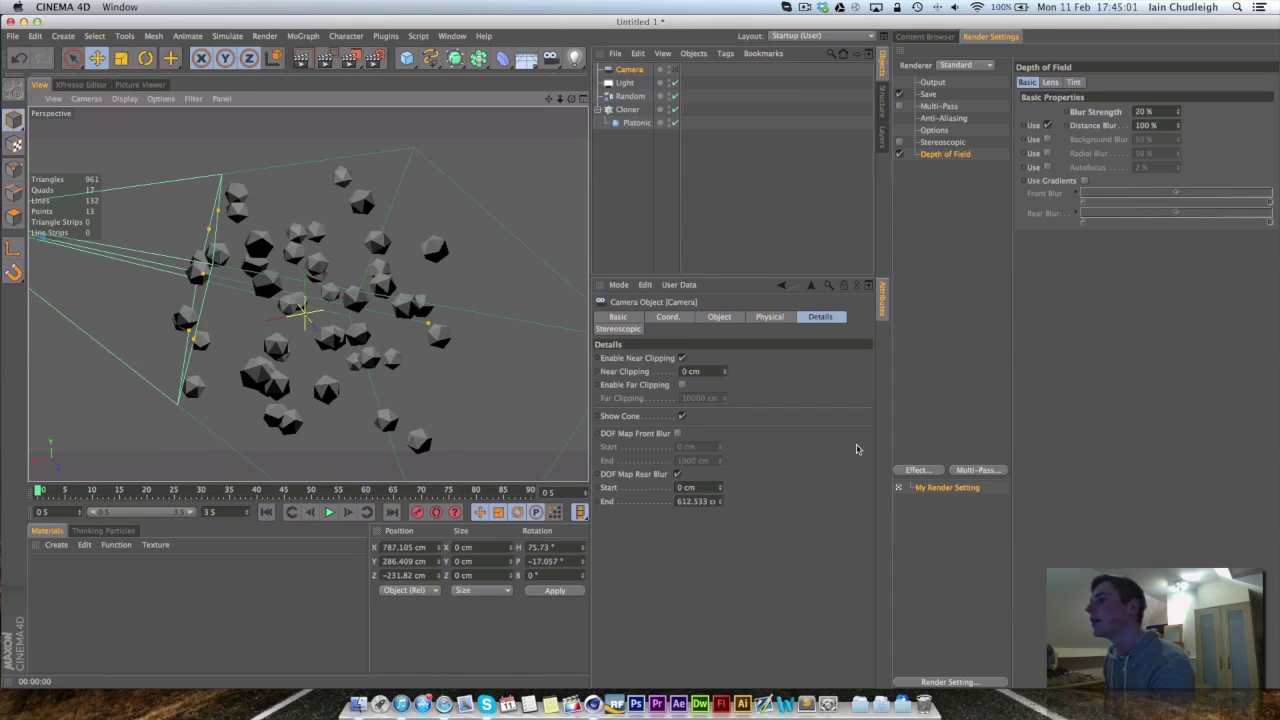
left_click(1150, 112)
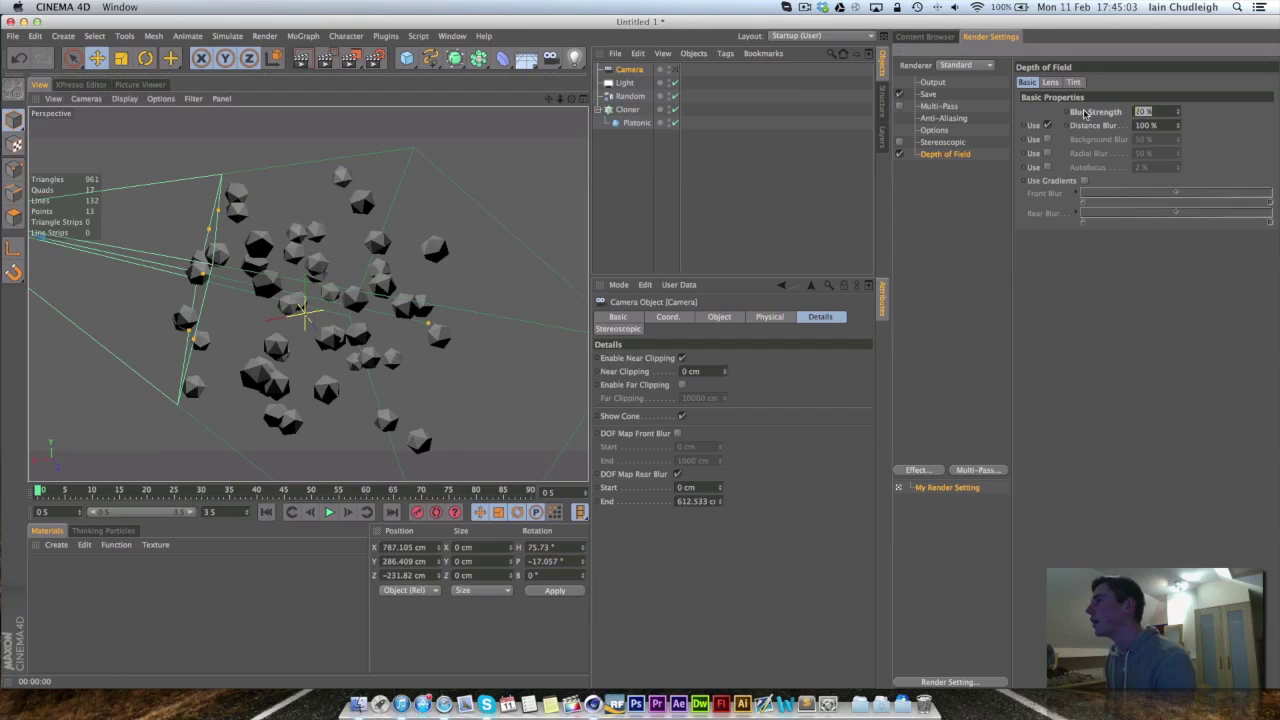
Step: Look through the camera again and render its view to the Picture Viewer with the weaker blur
left_click(675, 69)
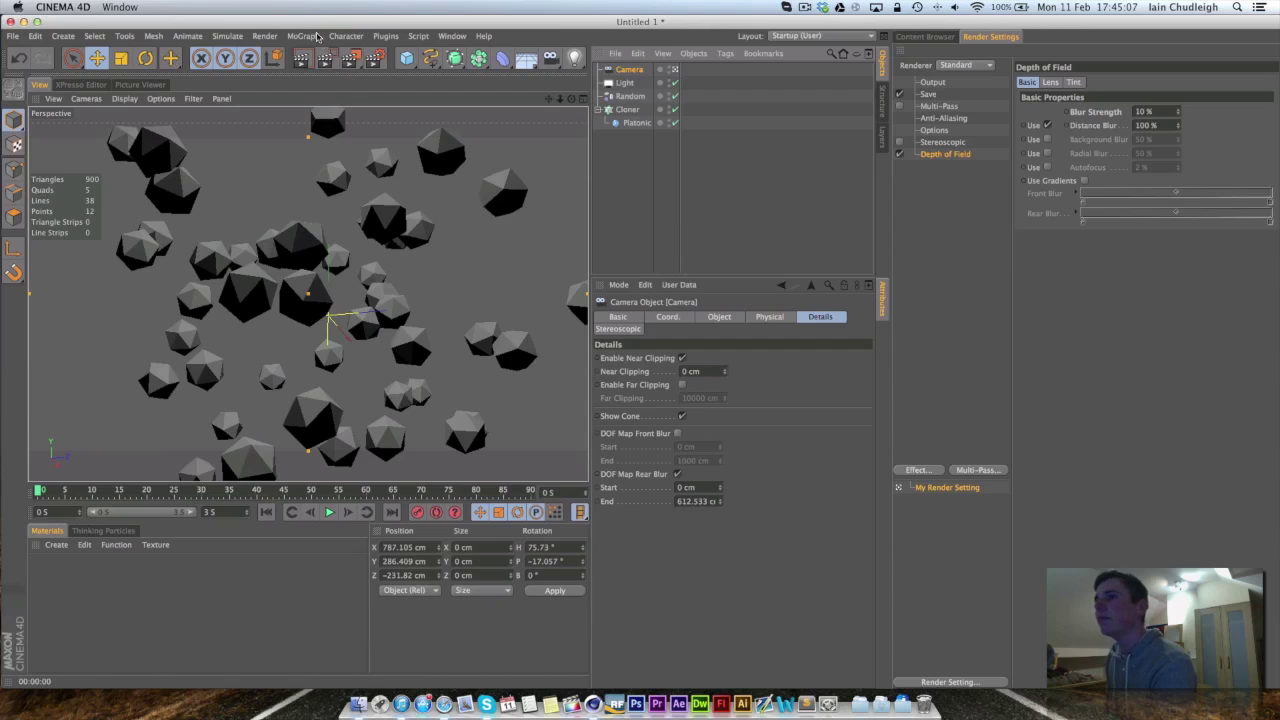
left_click(335, 57)
key("shift+r")
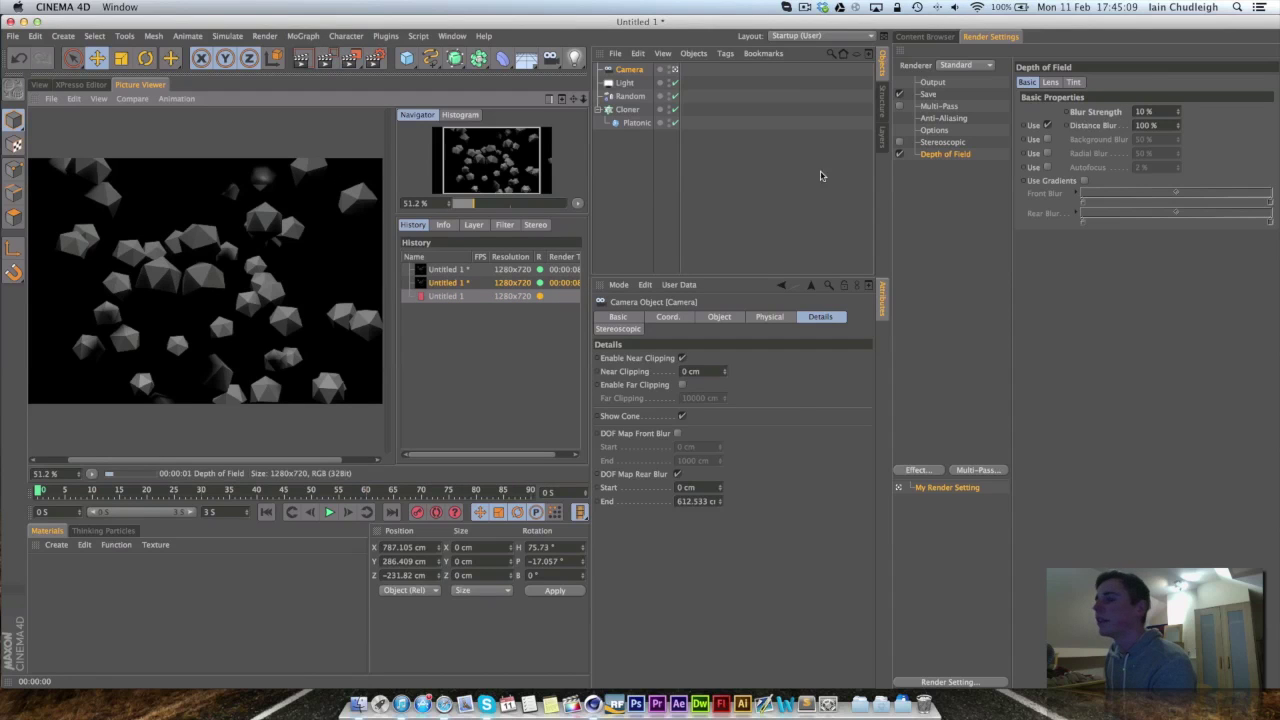
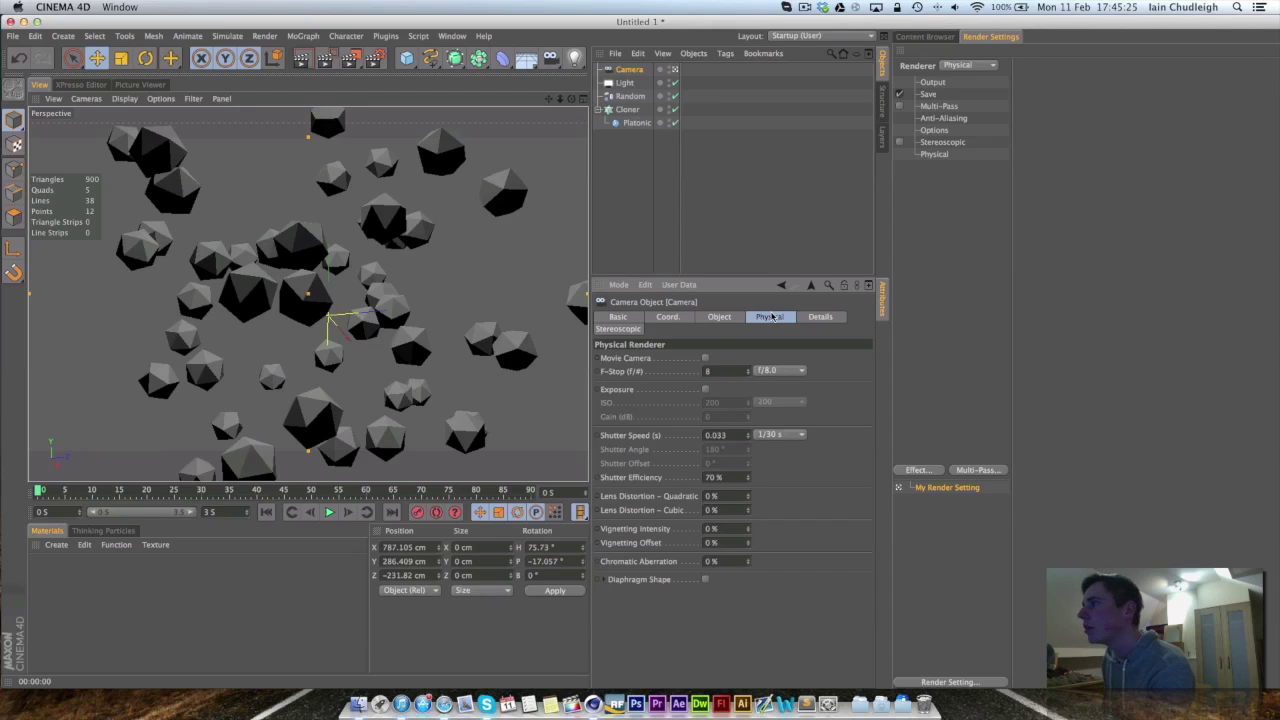
Step: Check the camera's rear blur details and render the camera view to the Picture Viewer with the Physical renderer
left_click(828, 318)
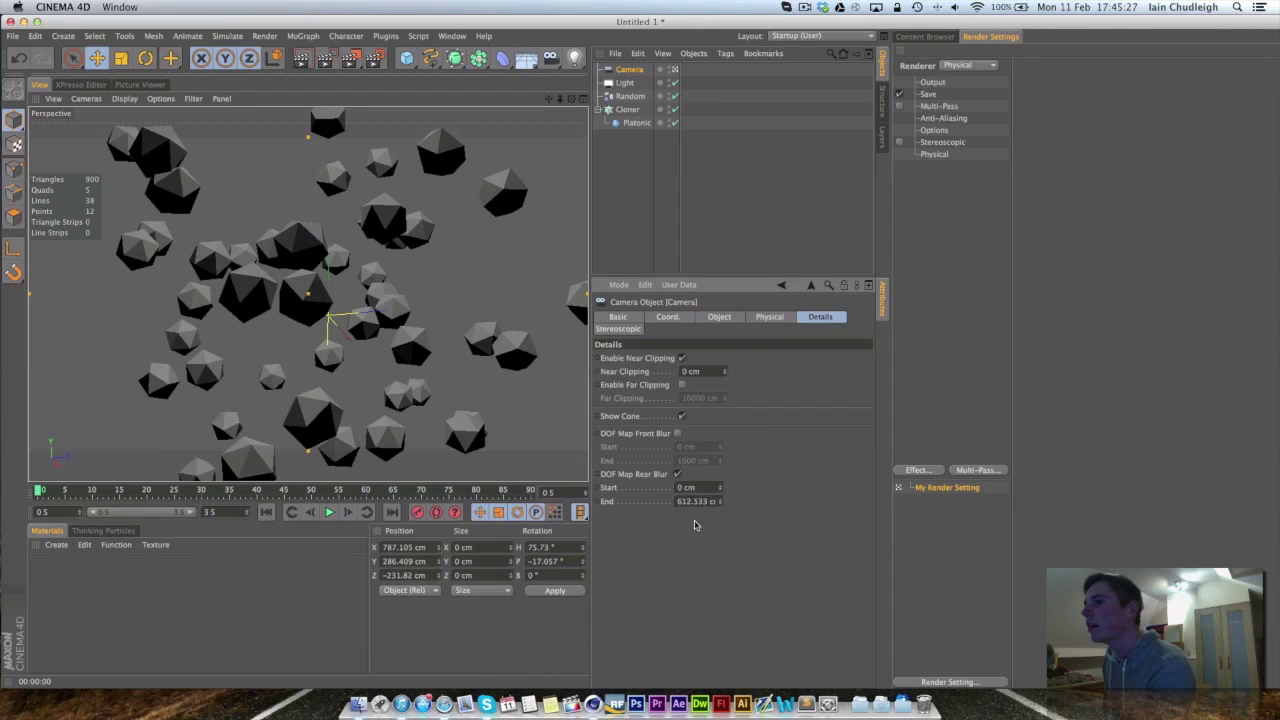
left_click(352, 58)
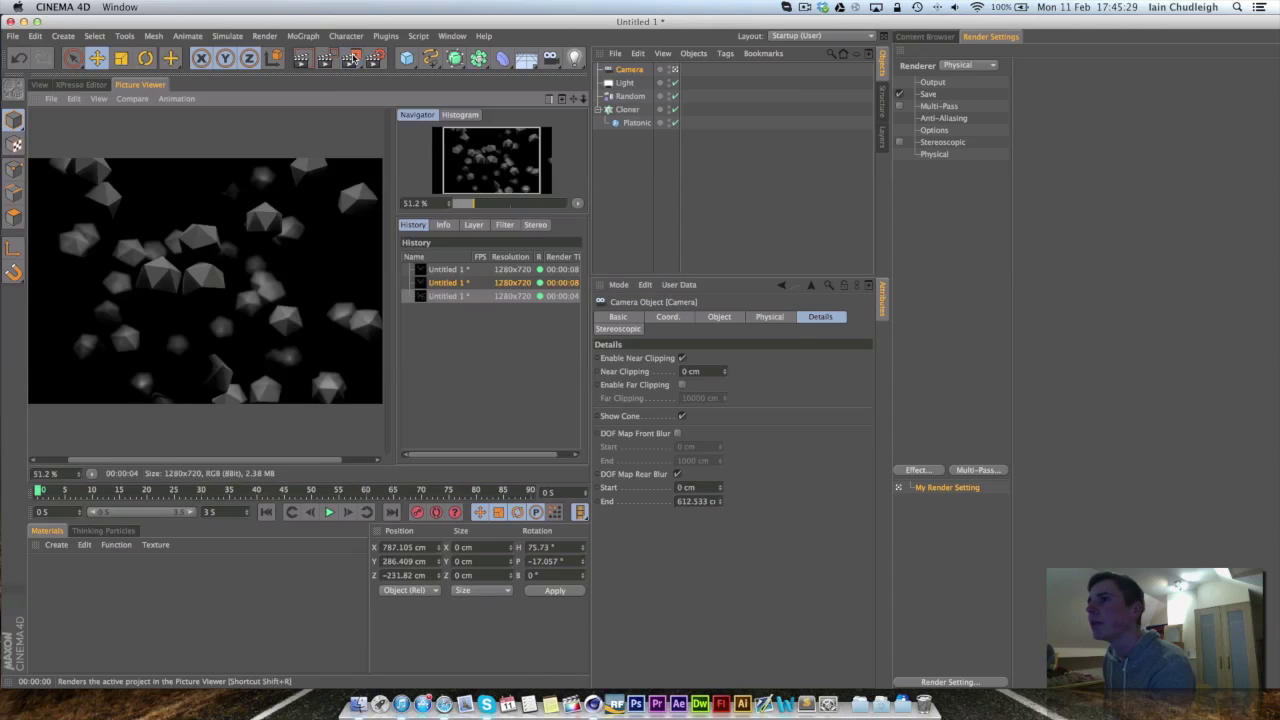
left_click(352, 58)
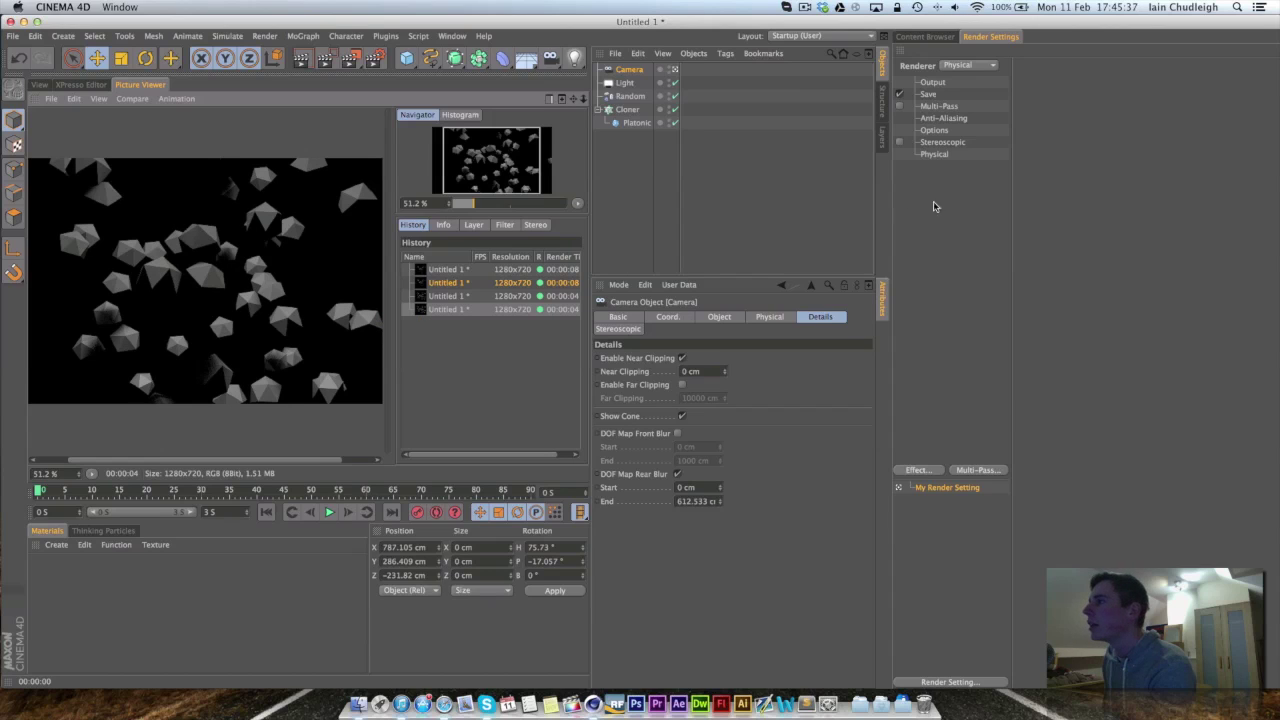
Step: Examine which effects the render settings offer for the Physical renderer and return to the 3D view
right_click(967, 196)
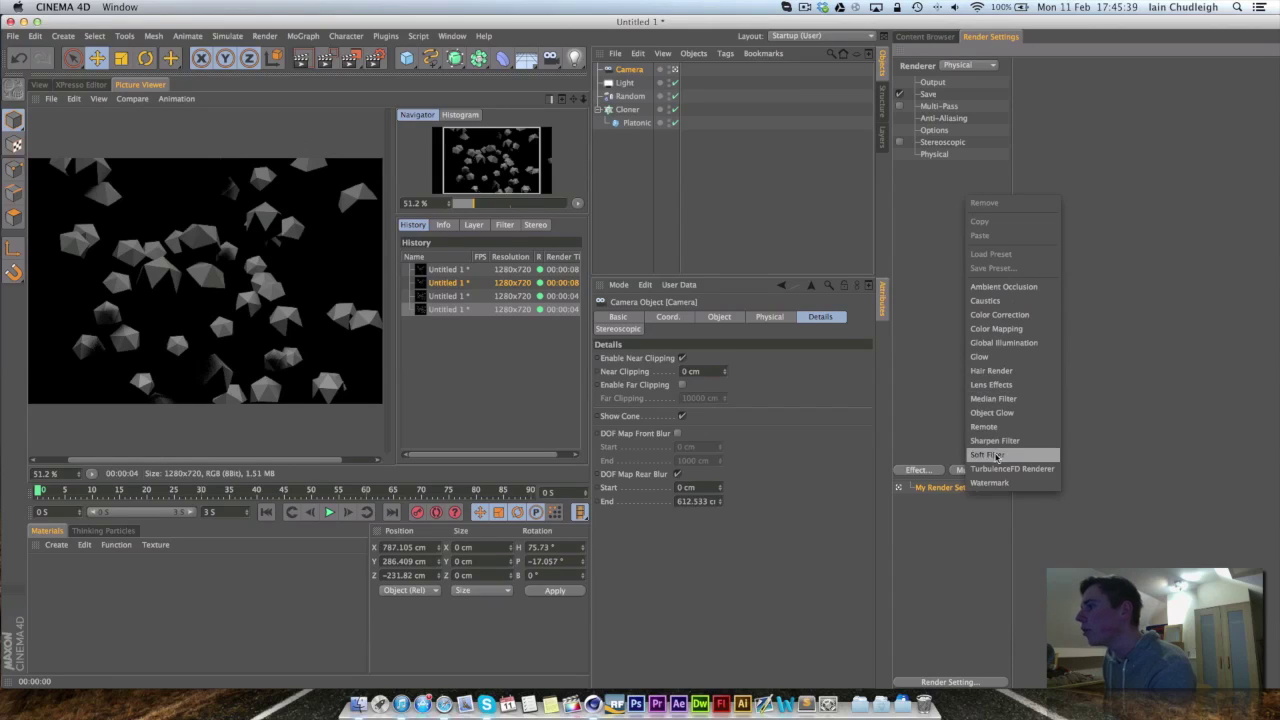
left_click(920, 251)
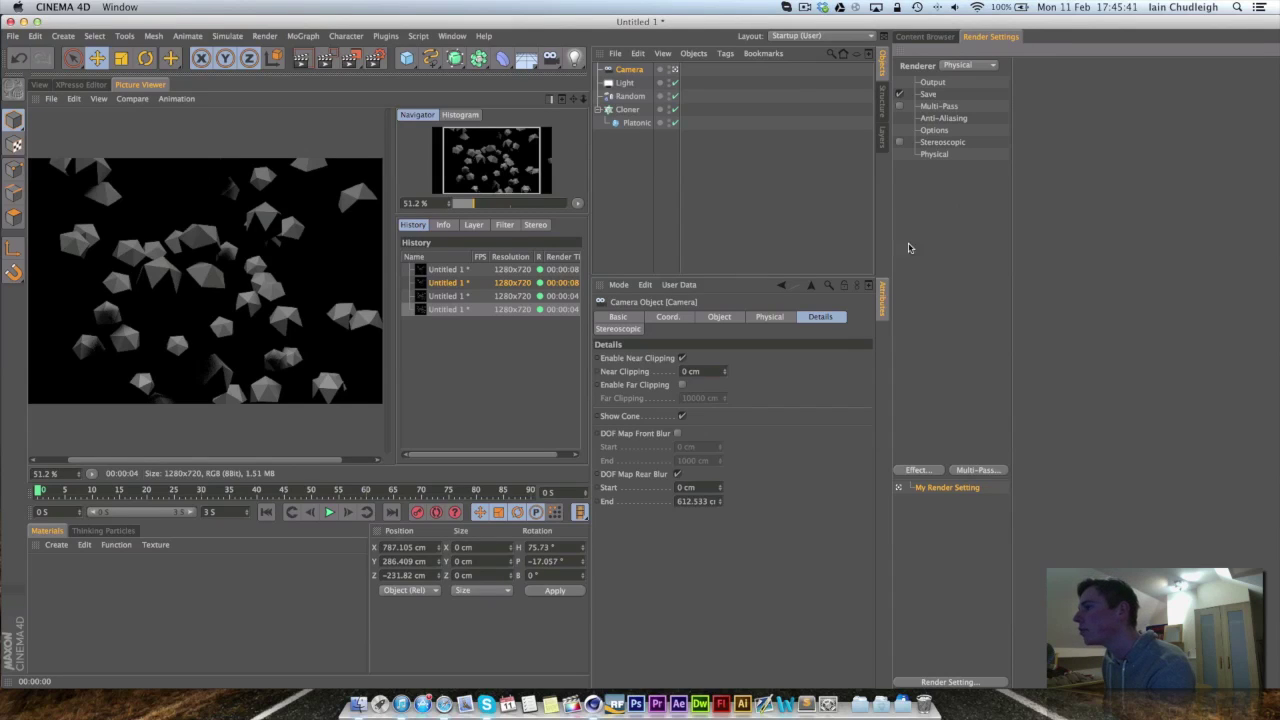
left_click(40, 85)
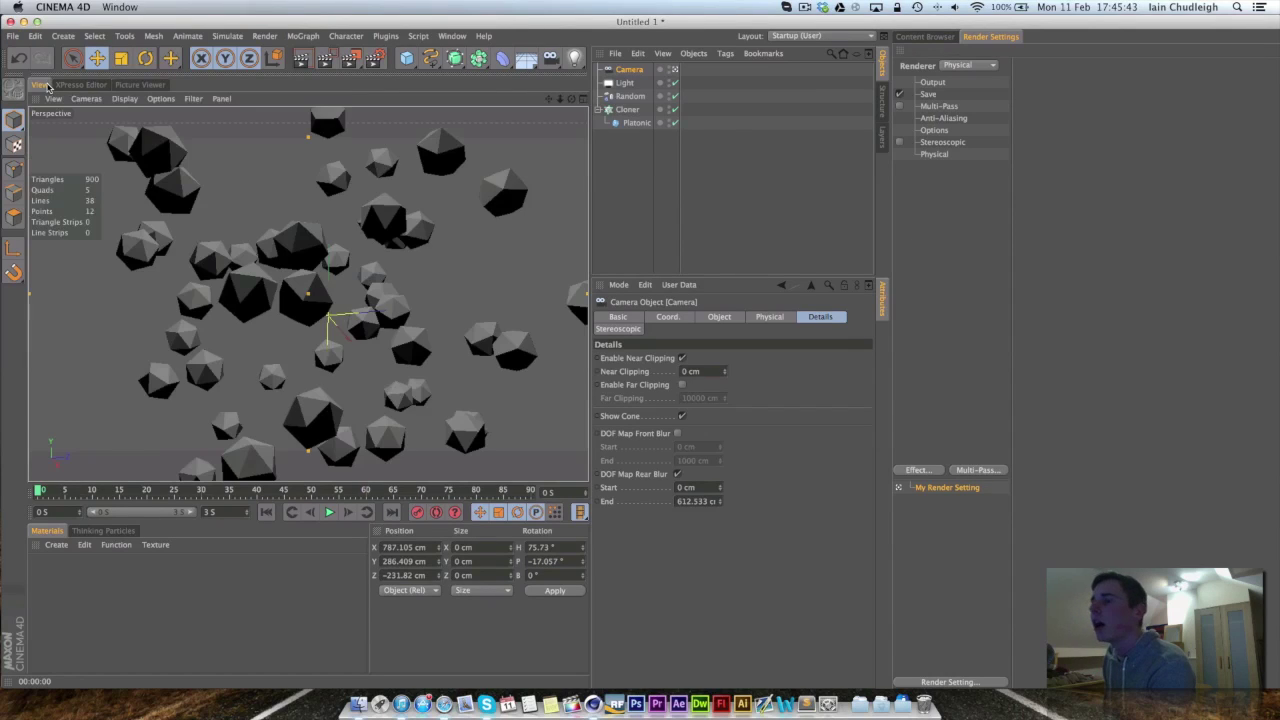
left_click(941, 470)
left_click(940, 301)
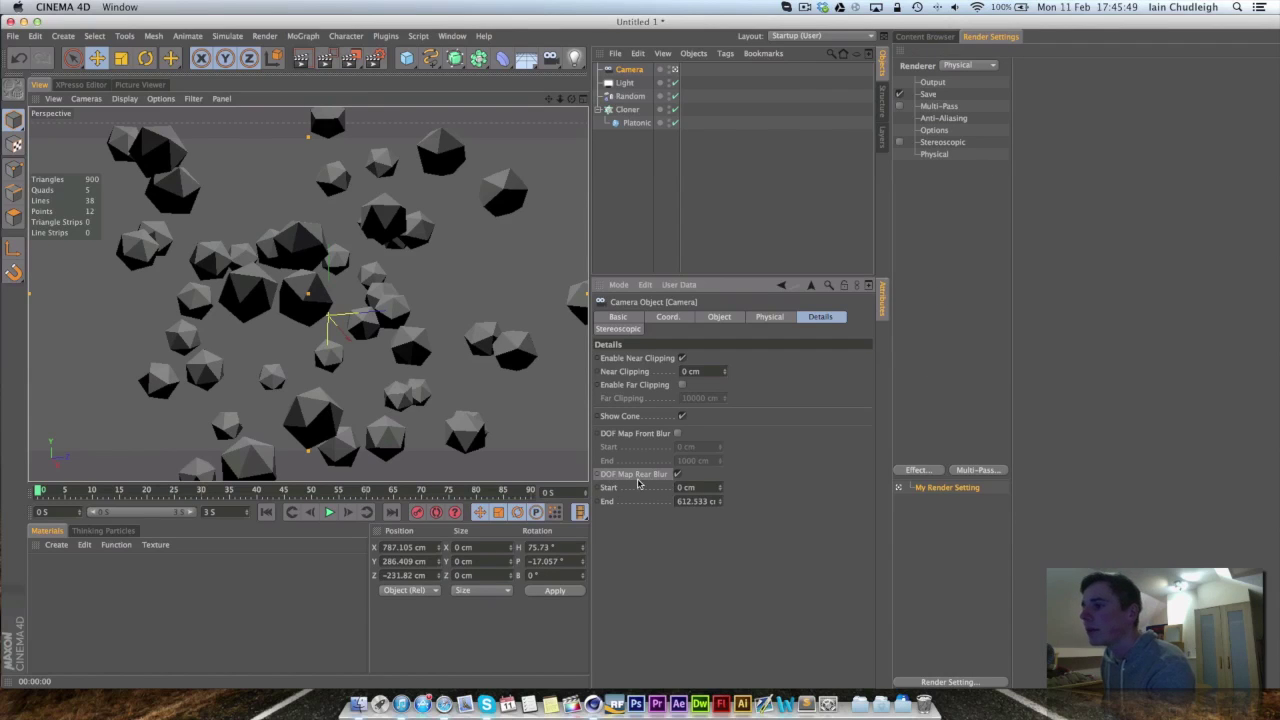
Step: Turn off the camera's DOF Map Rear Blur and set its physical F-Stop to f/1.8
left_click(677, 474)
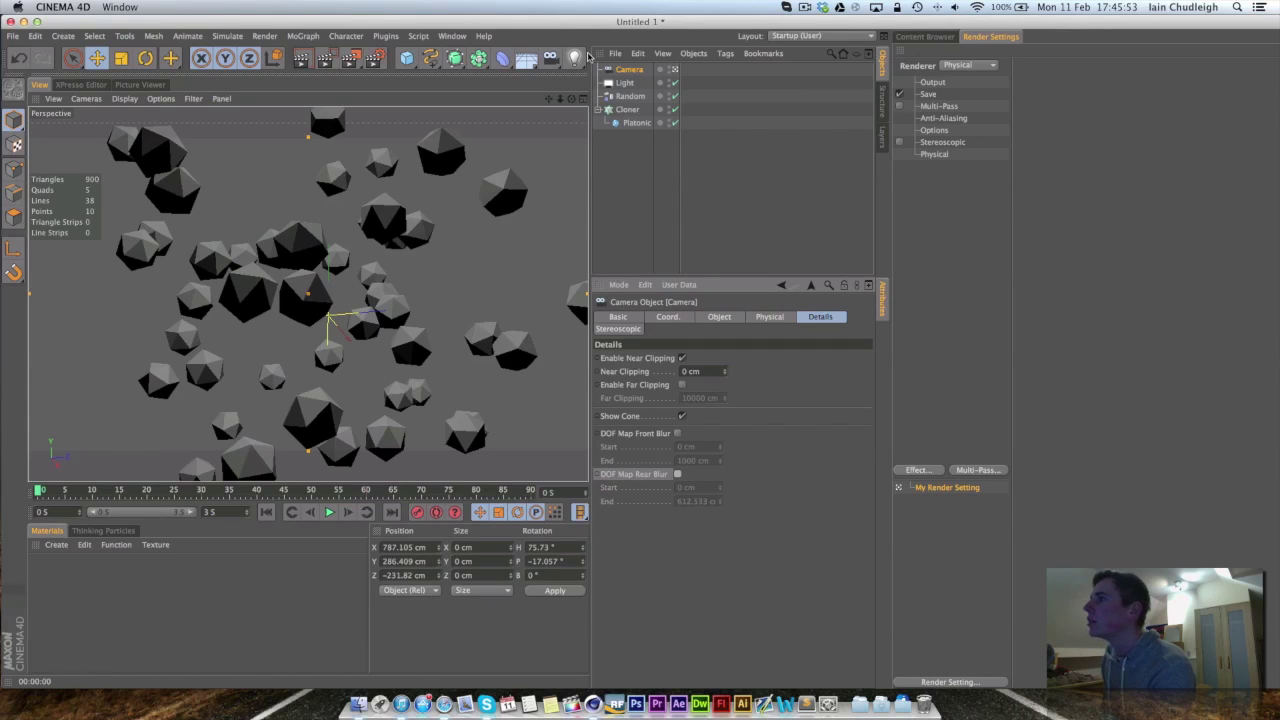
left_click(770, 317)
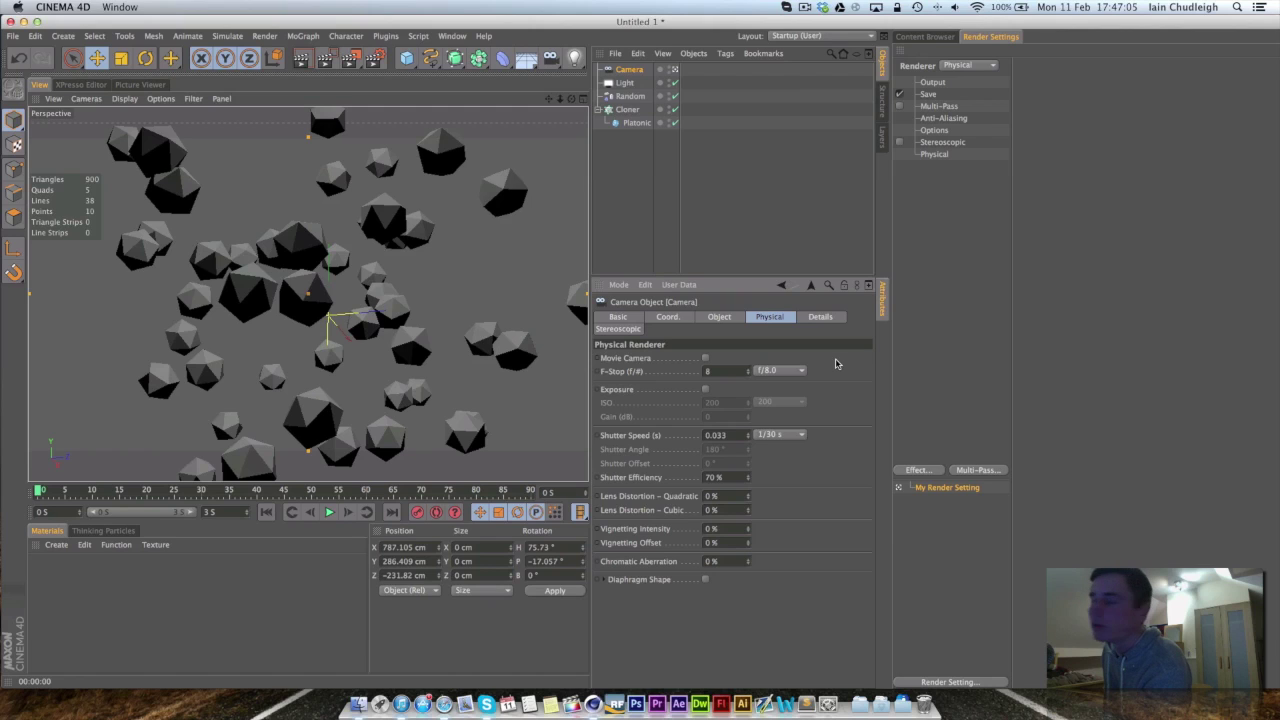
left_click(797, 375)
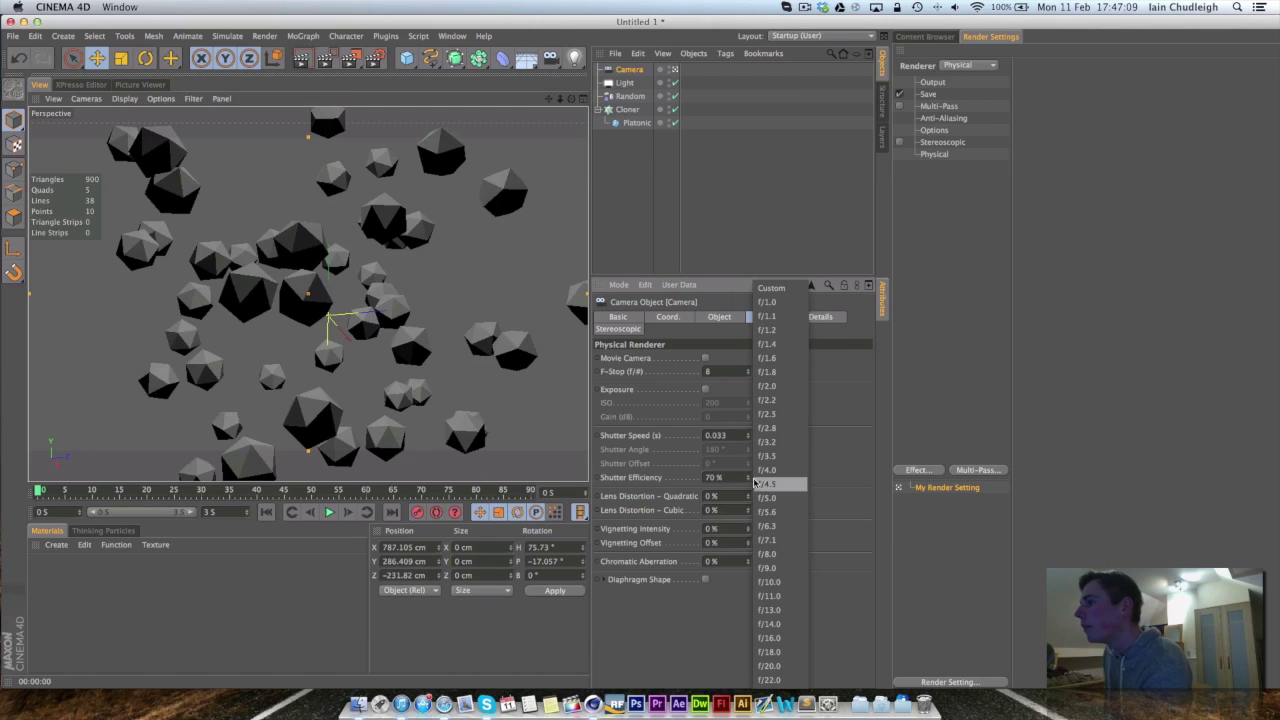
left_click(767, 373)
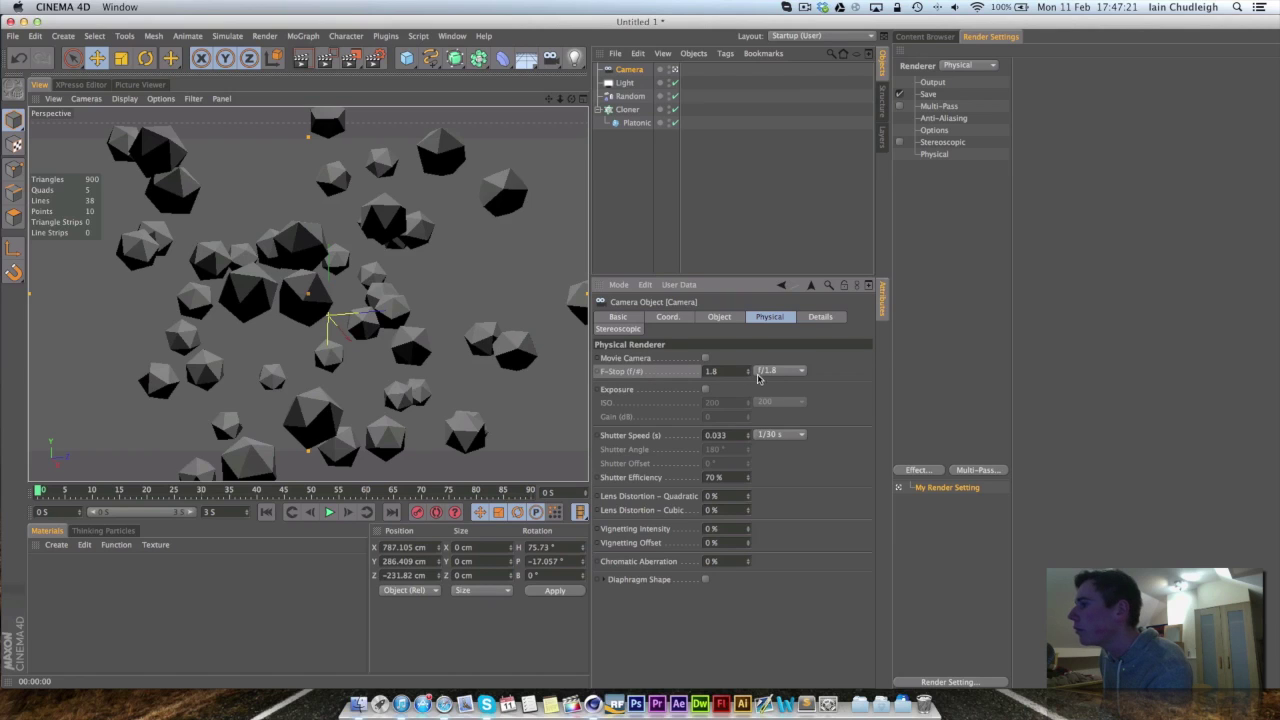
Step: Enable Depth Of Field in the Physical render settings and render the camera view to the Picture Viewer
left_click(932, 156)
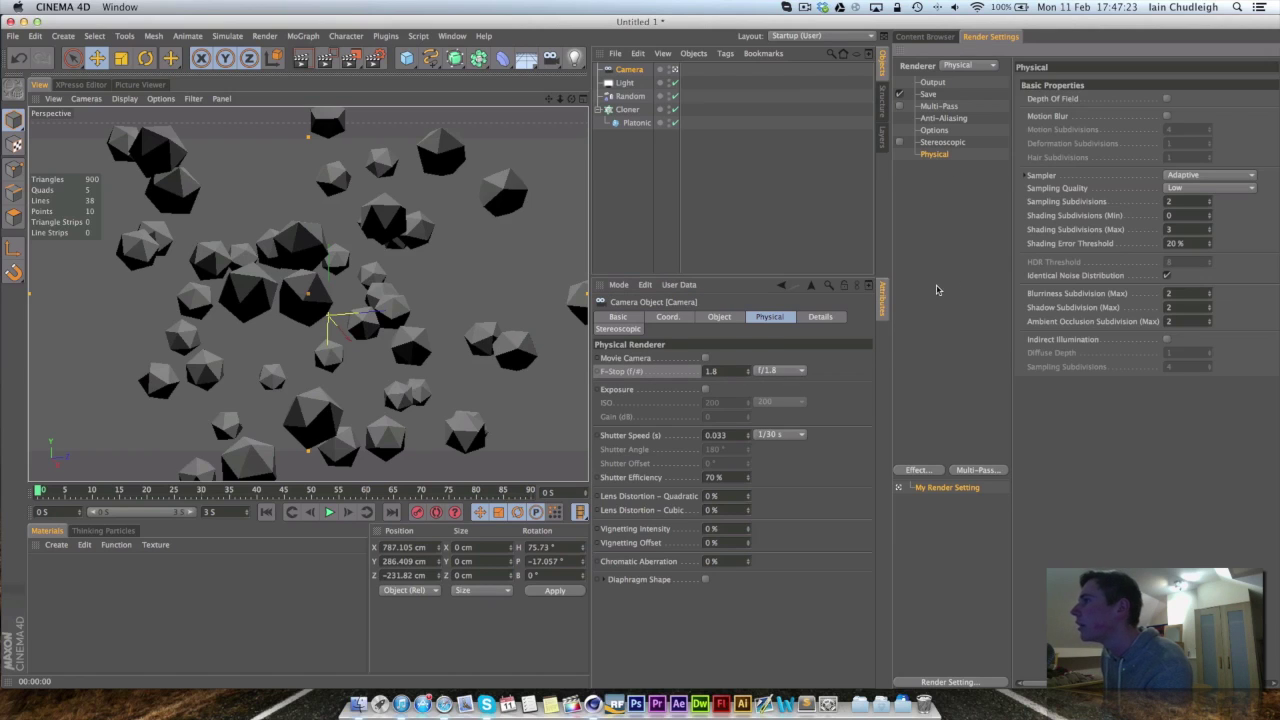
left_click(1167, 99)
left_click_drag(354, 56, 355, 55)
left_click(356, 56)
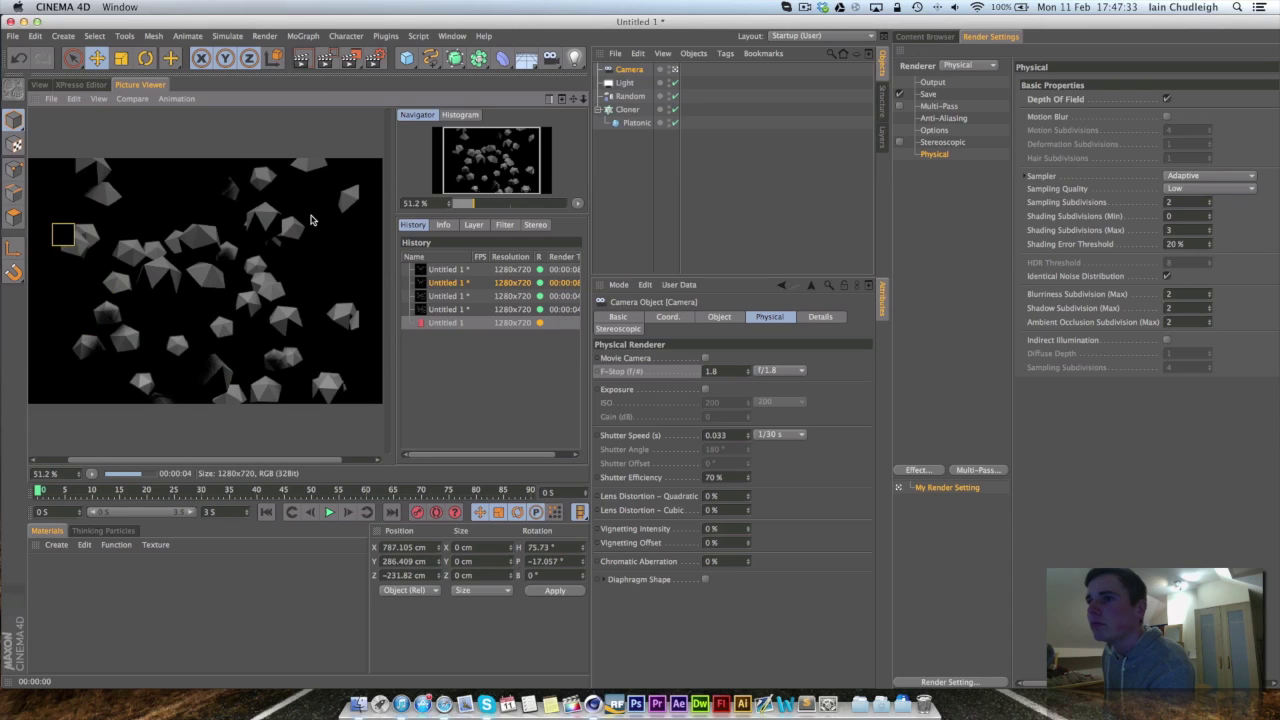
left_click(437, 323)
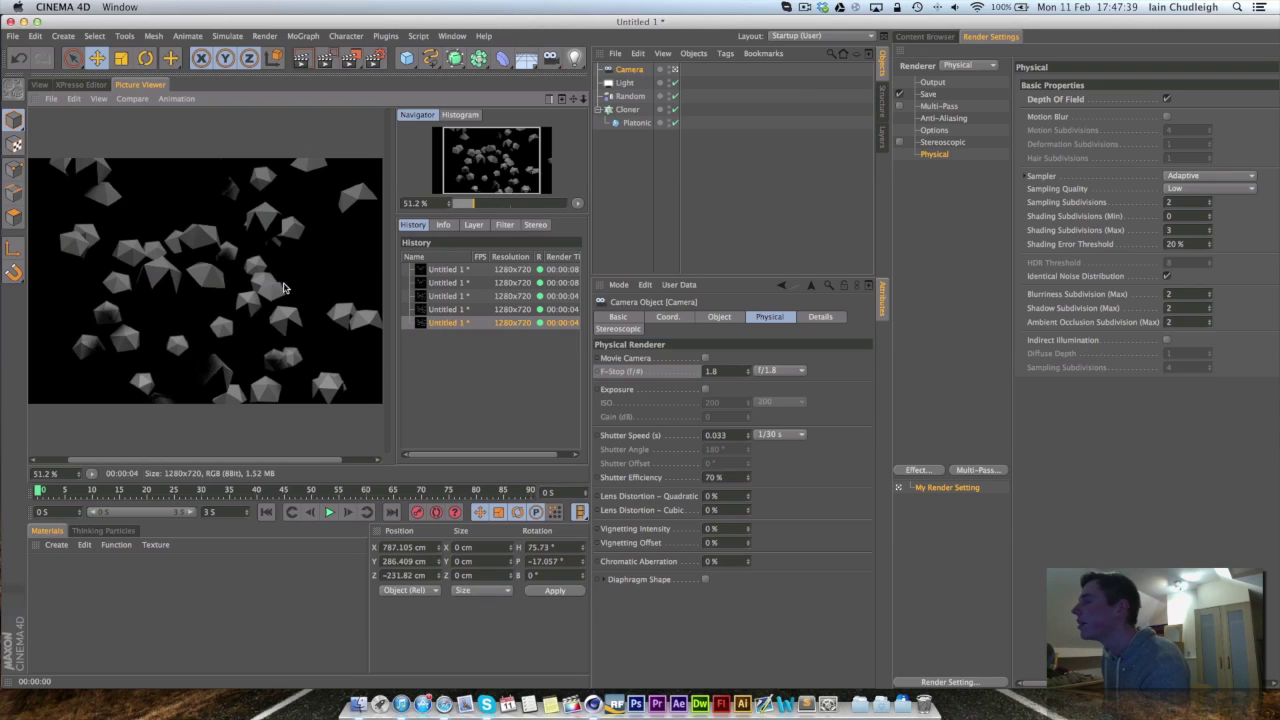
Step: Return to the 3D view, set the camera's physical F-Stop to f/1.0 and enable Movie Camera
left_click(51, 98)
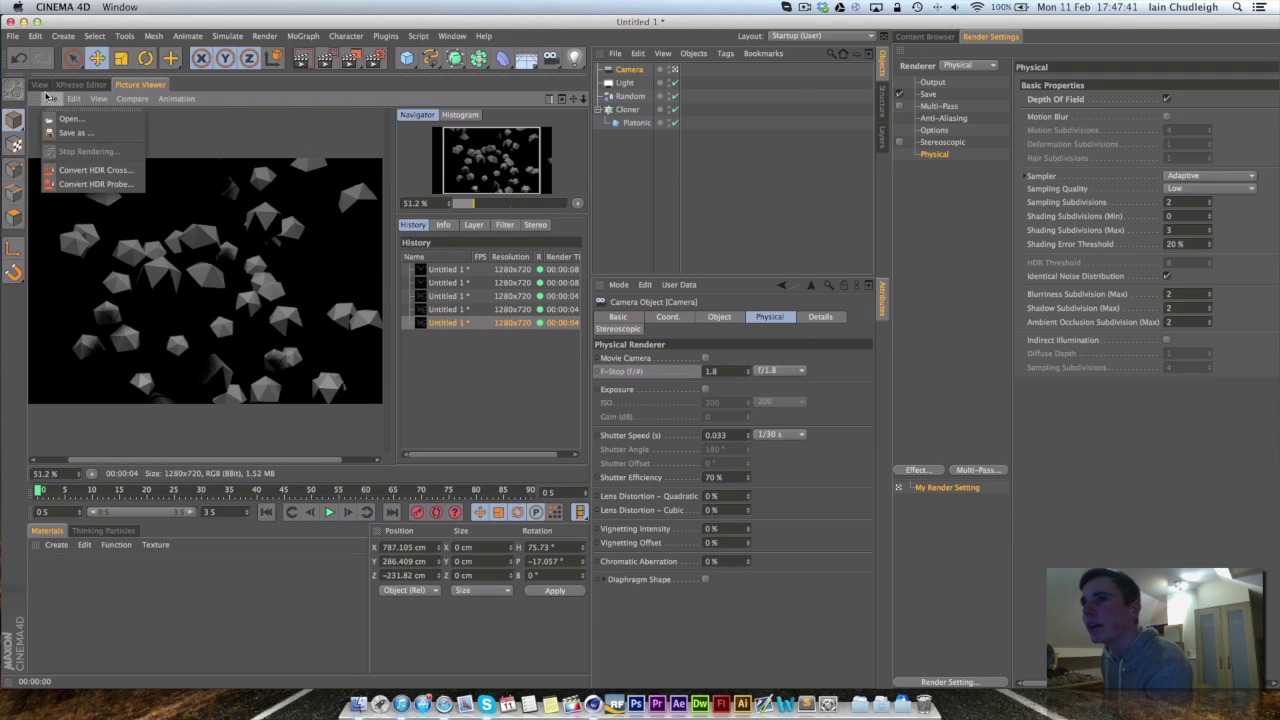
left_click(41, 86)
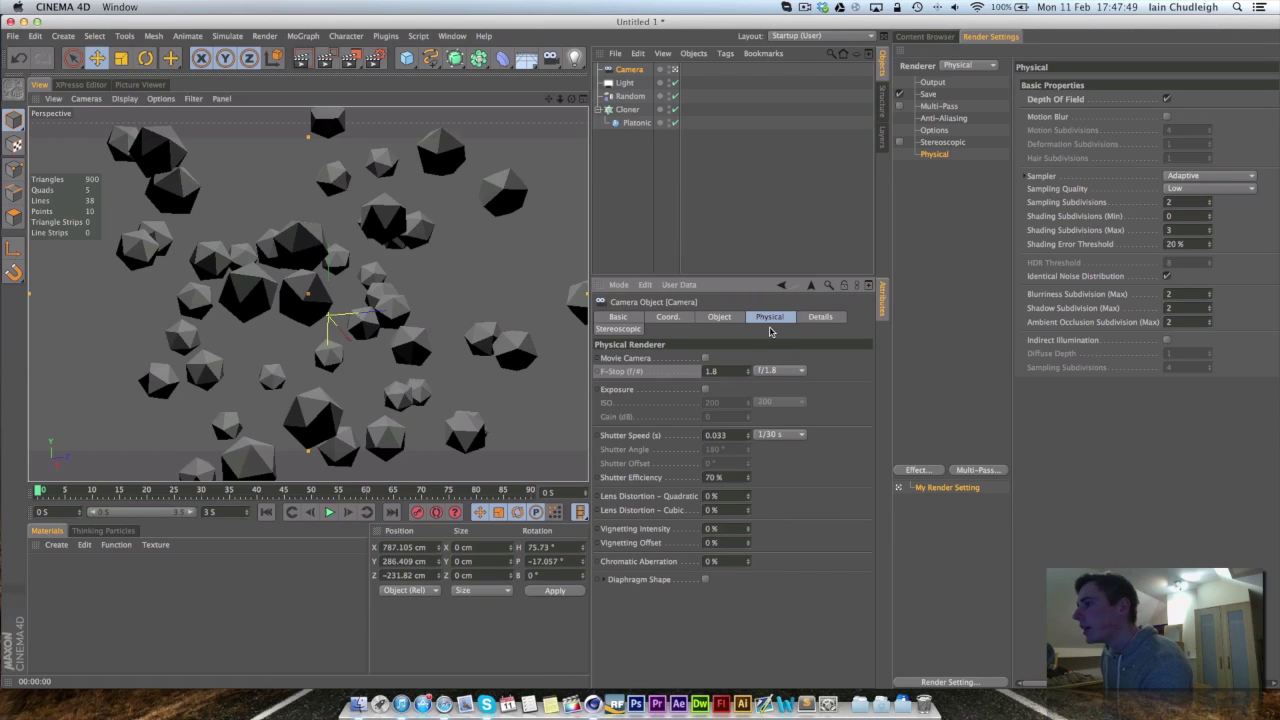
left_click(718, 317)
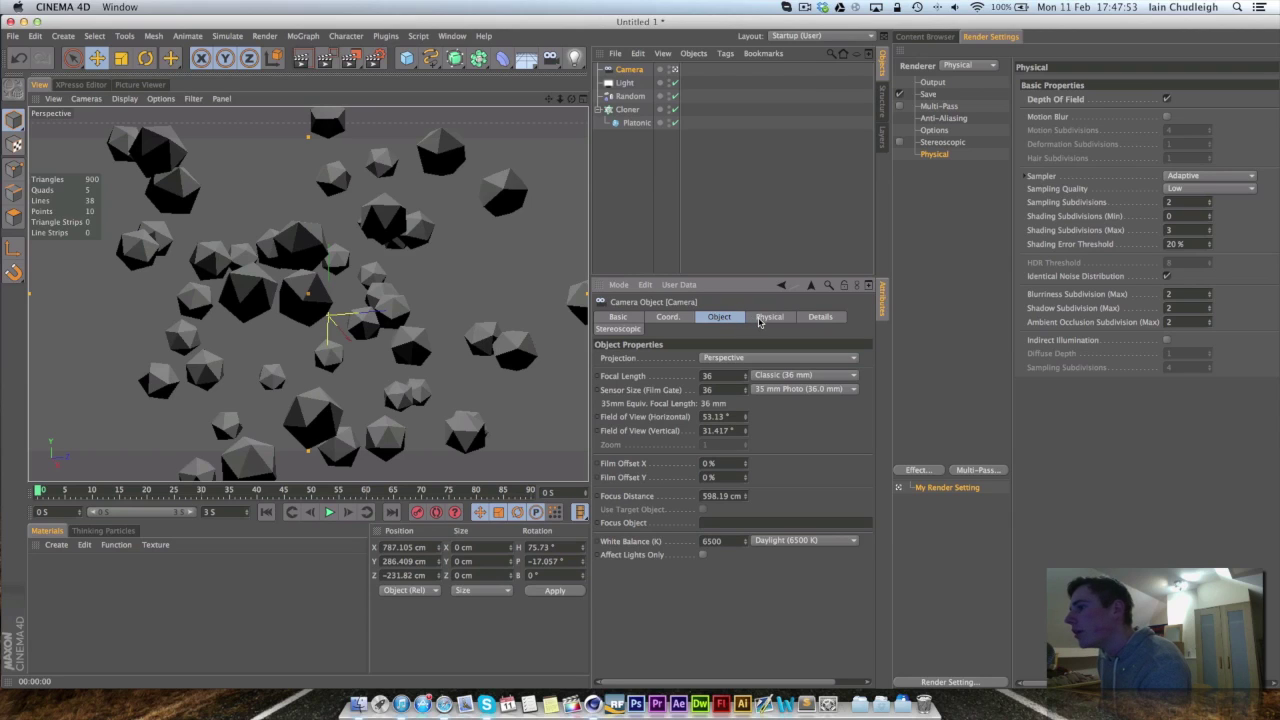
left_click(767, 318)
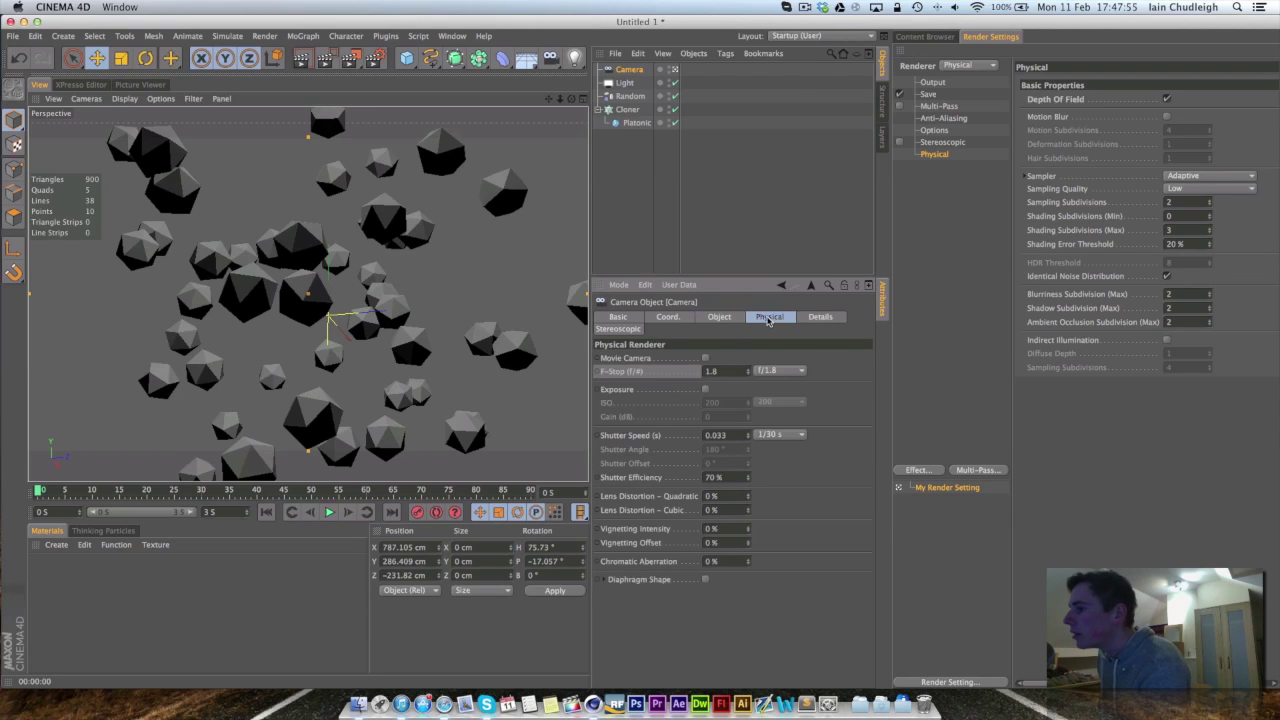
left_click(768, 372)
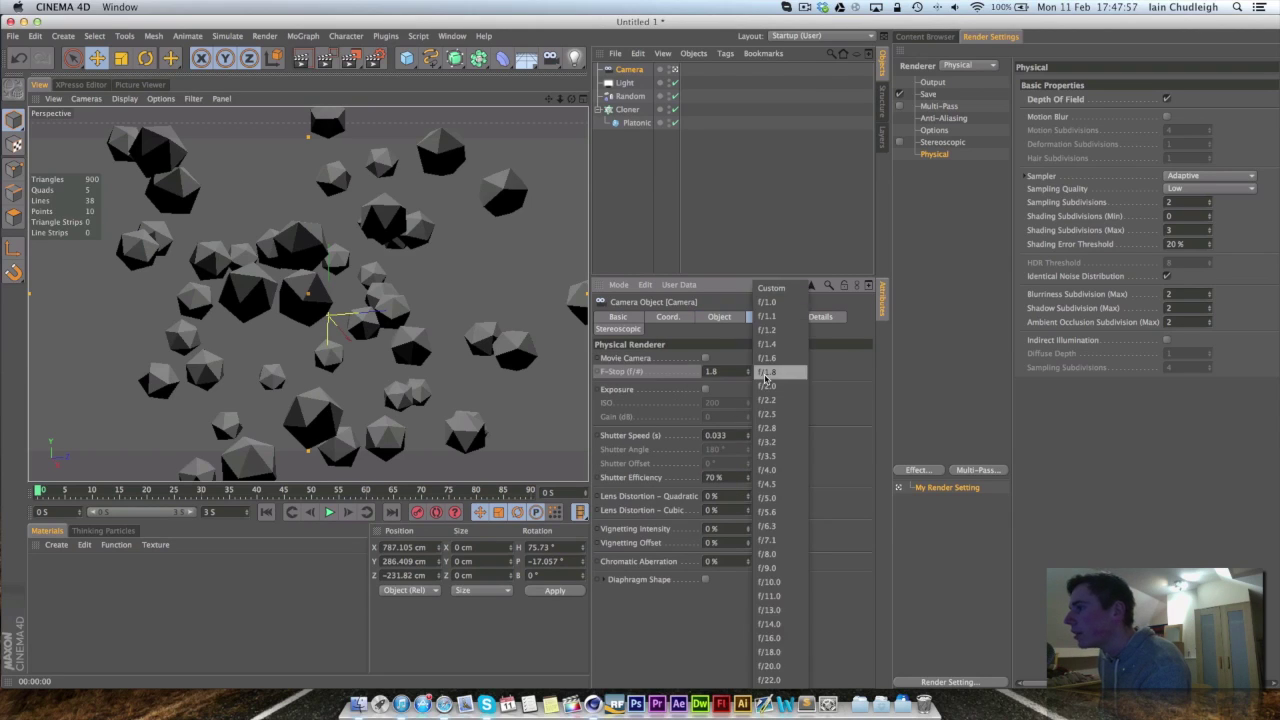
left_click(785, 307)
left_click(705, 358)
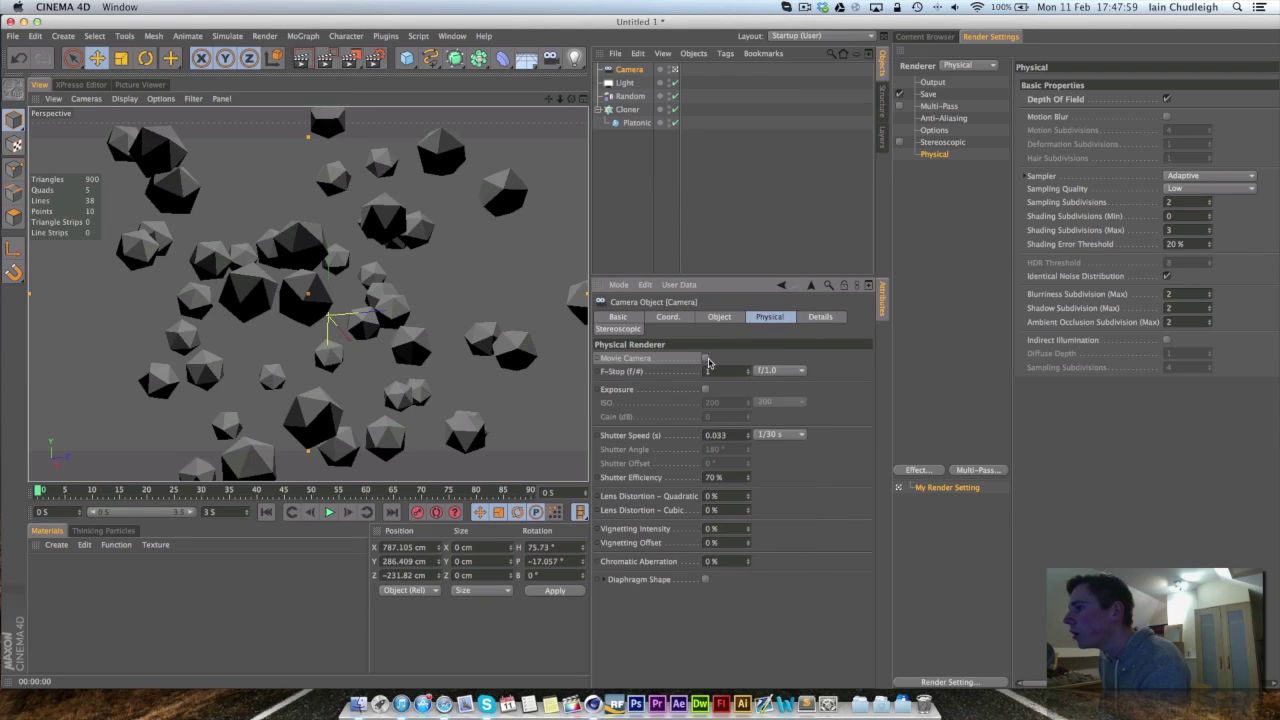
Step: Render the camera view with the wider aperture to the Picture Viewer and display the new render
left_click(349, 60)
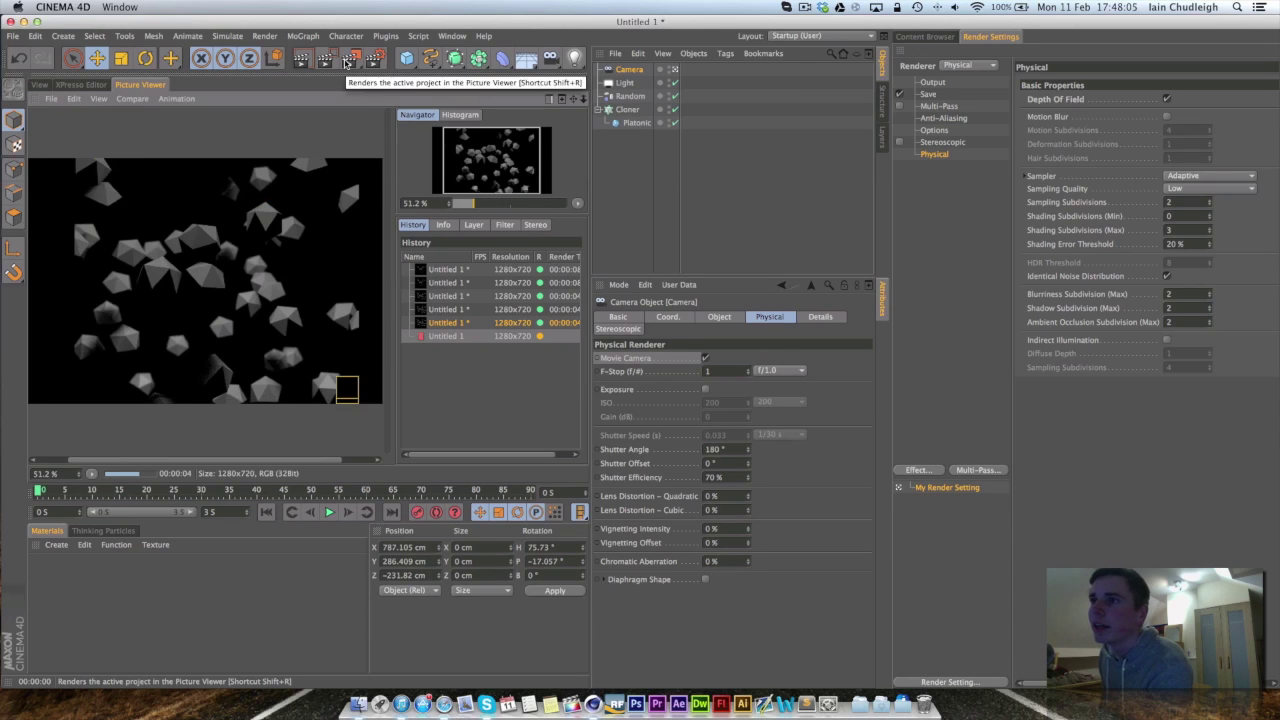
scroll(215, 270, "down", 3)
scroll(215, 270, "up", 3)
left_click(440, 333)
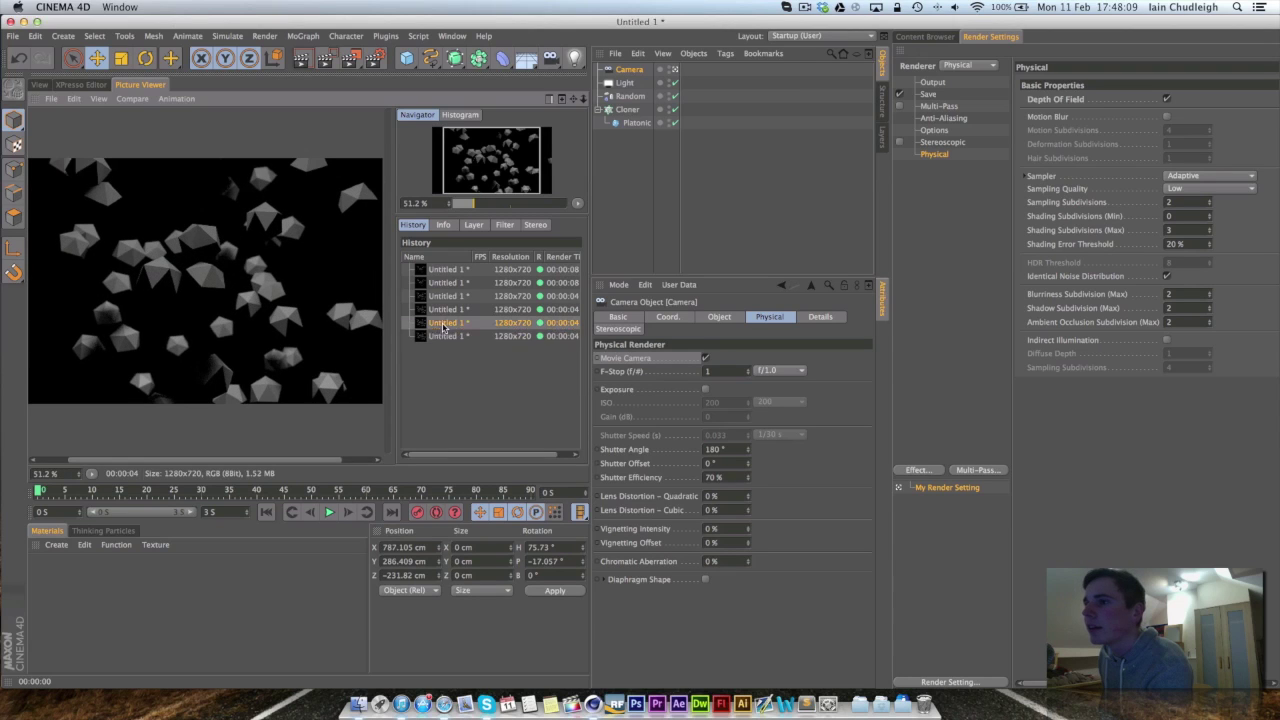
Step: Compare the Physical renders in the Picture Viewer history and inspect the clones' blur up close
key("Up")
key("Down")
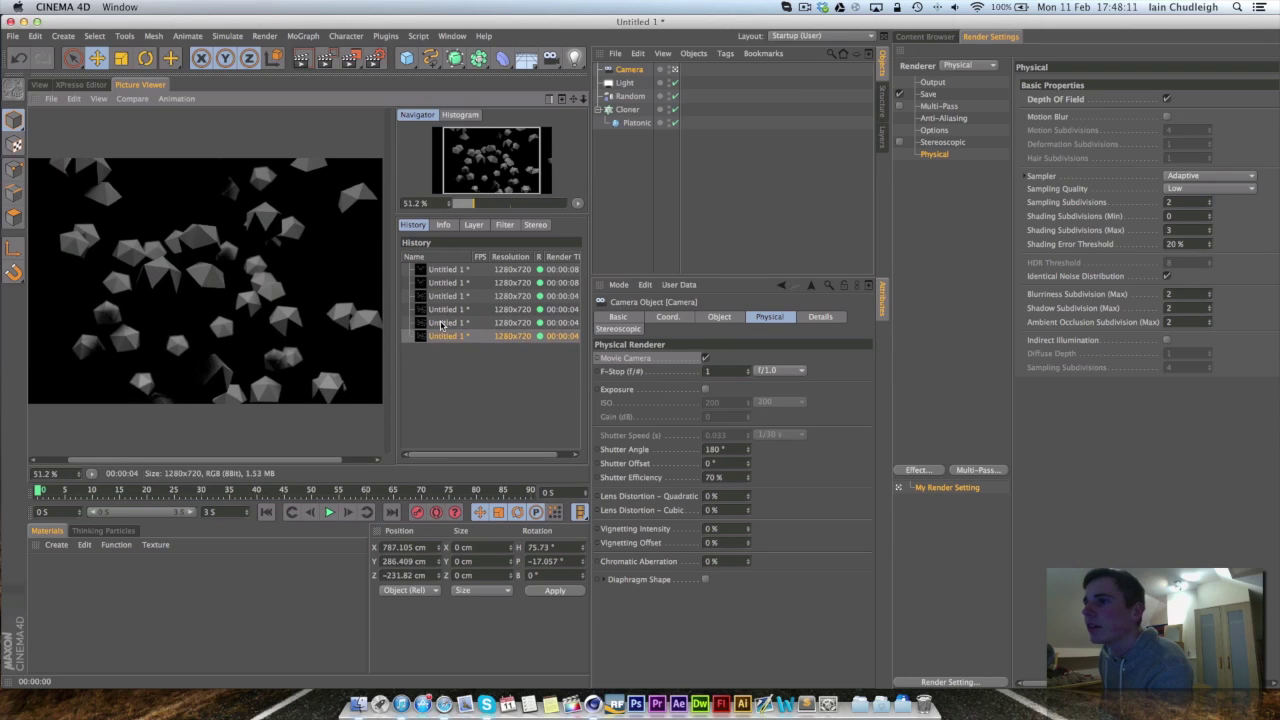
key("Up")
key("Up")
left_click(443, 334)
left_click(450, 310)
scroll(200, 300, "up", 6)
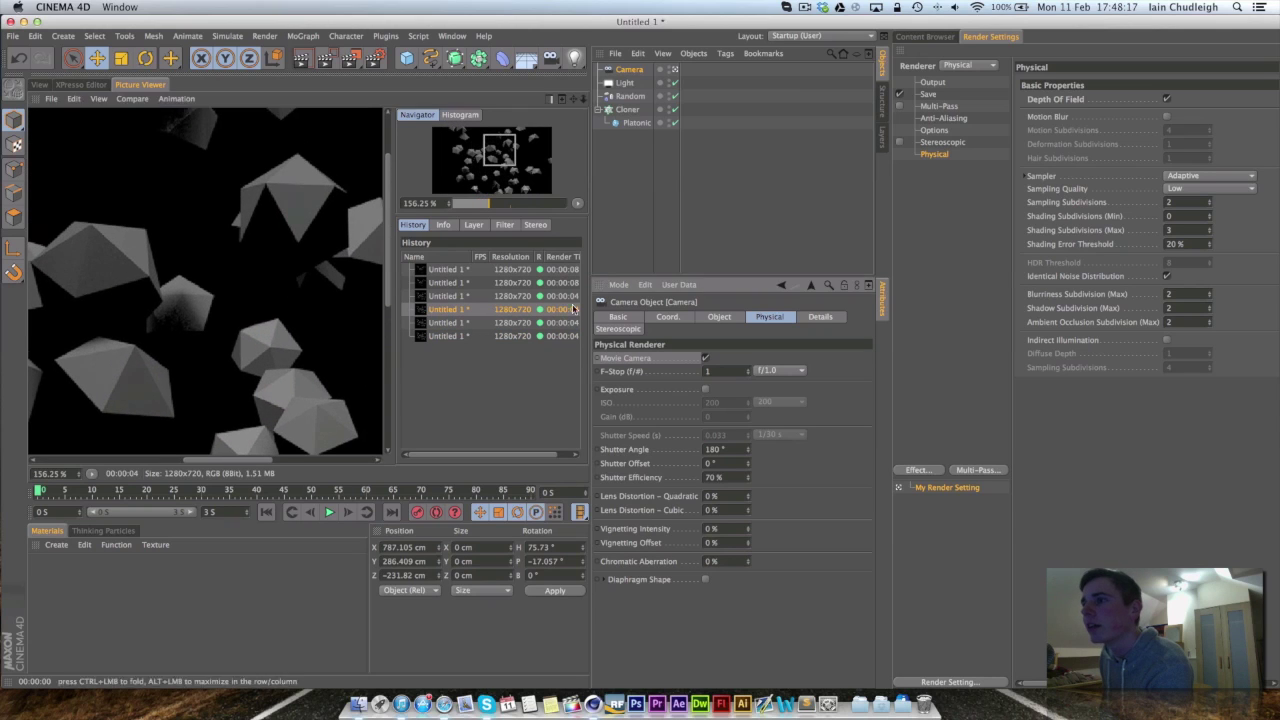
Step: Compare the latest f/1.0 render with the earlier Physical render in the Picture Viewer history
left_click(456, 337)
left_click(456, 310)
left_click(456, 337)
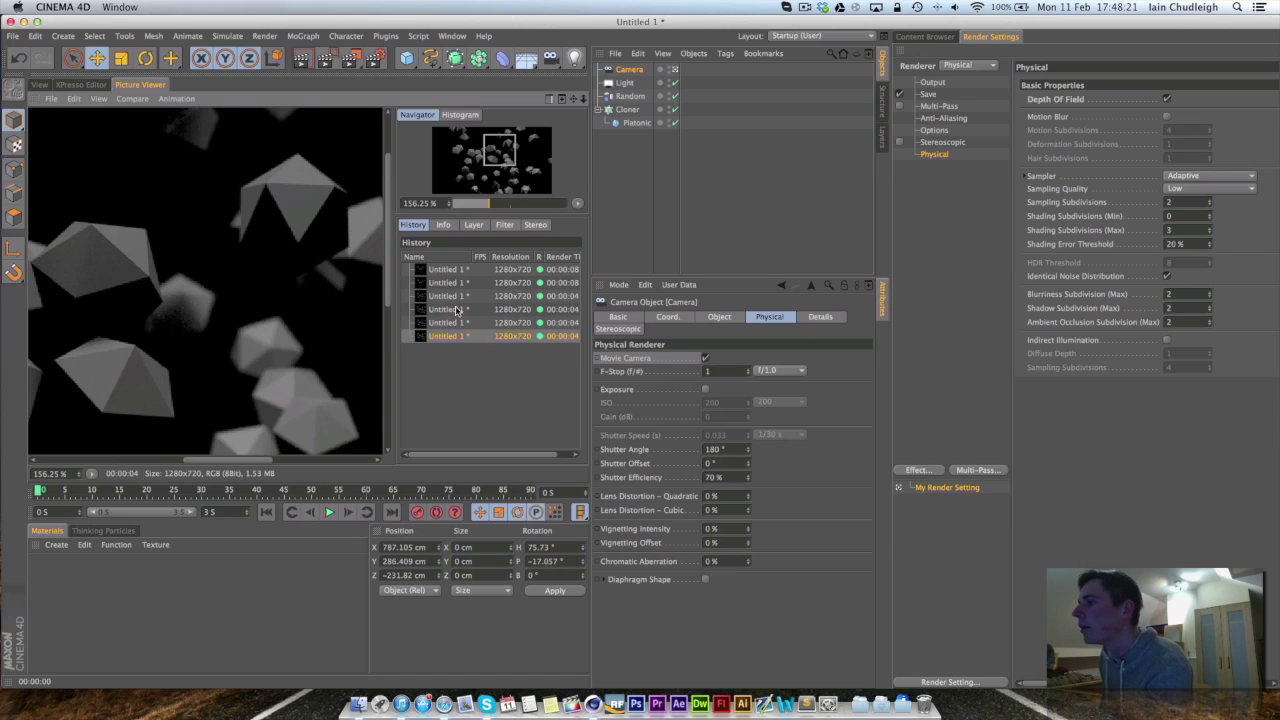
left_click(456, 310)
left_click(453, 337)
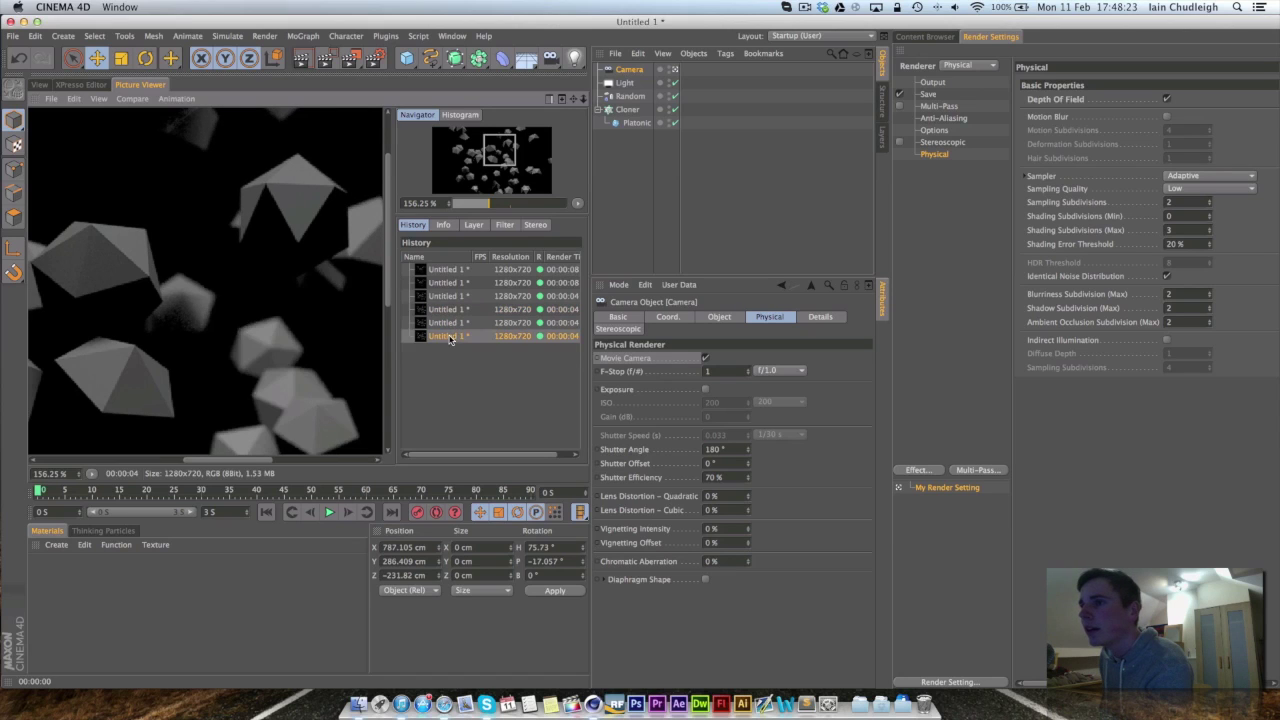
scroll(220, 297, "down", 5)
Step: Set the camera's physical F-Stop to 0.1 and render the camera view to the Picture Viewer
left_click(729, 371)
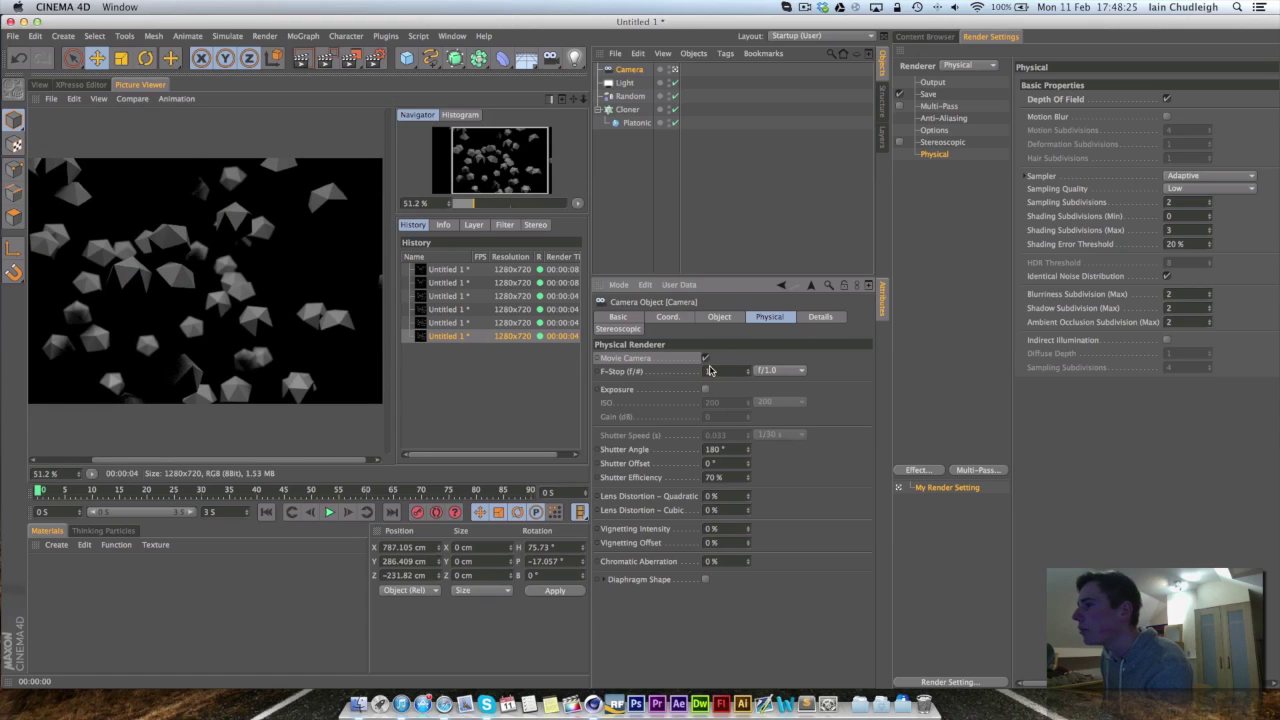
type("0.1")
key("Return")
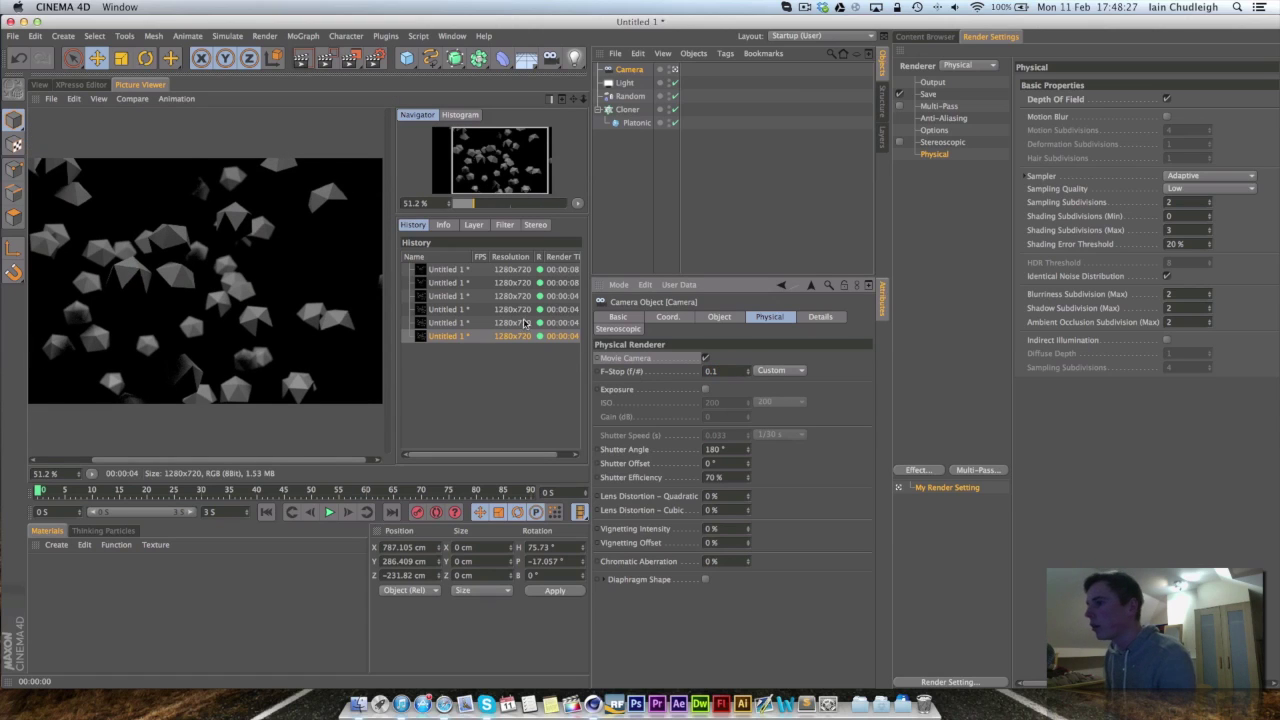
left_click(350, 58)
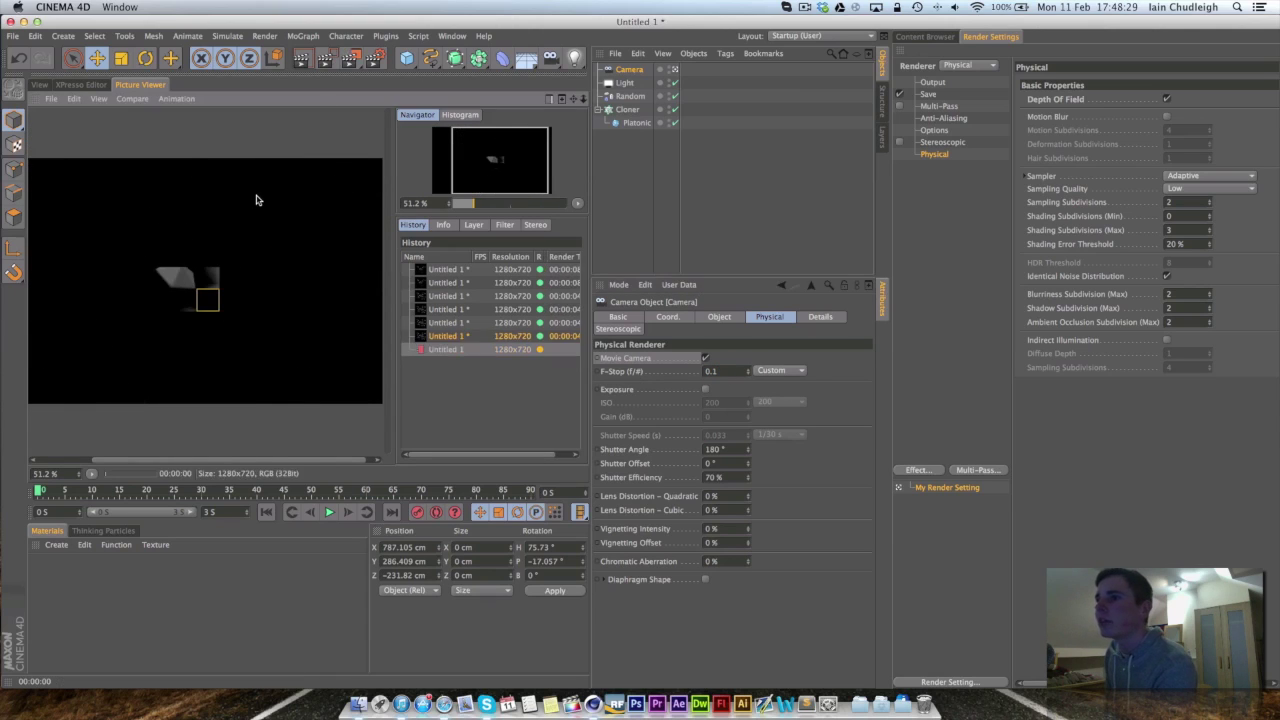
scroll(218, 315, "down", 3)
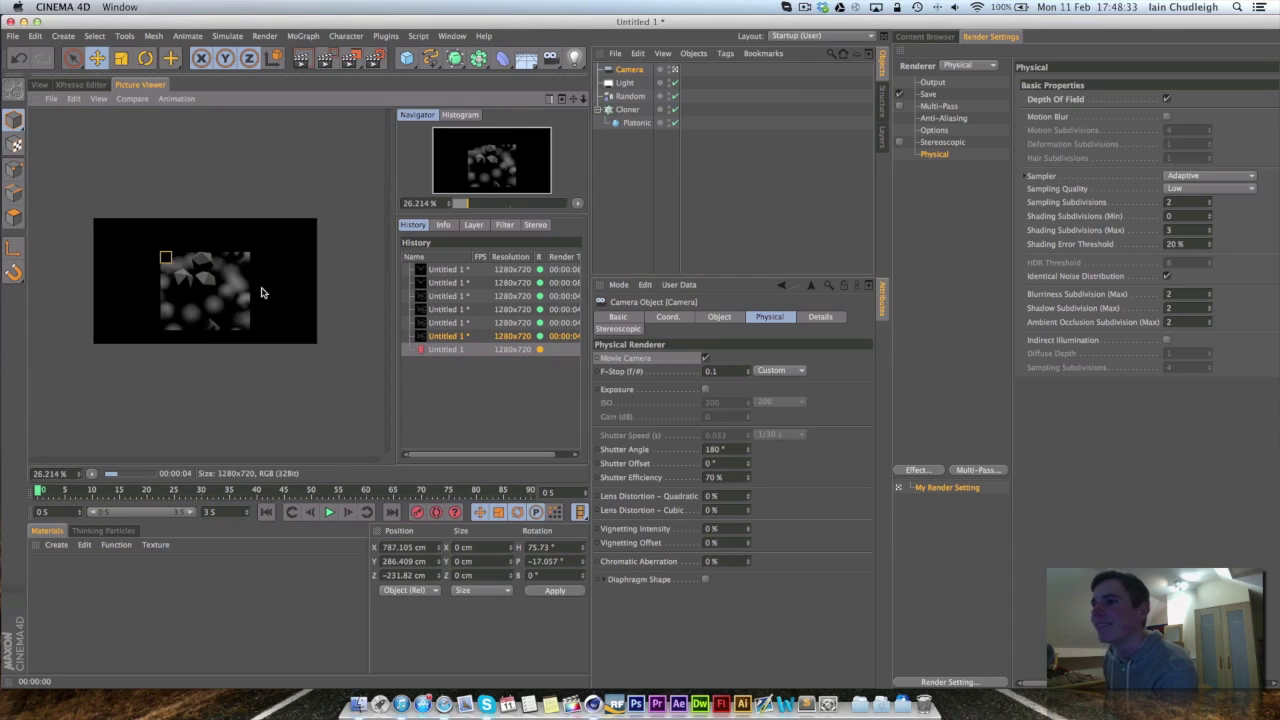
scroll(261, 292, "up", 1)
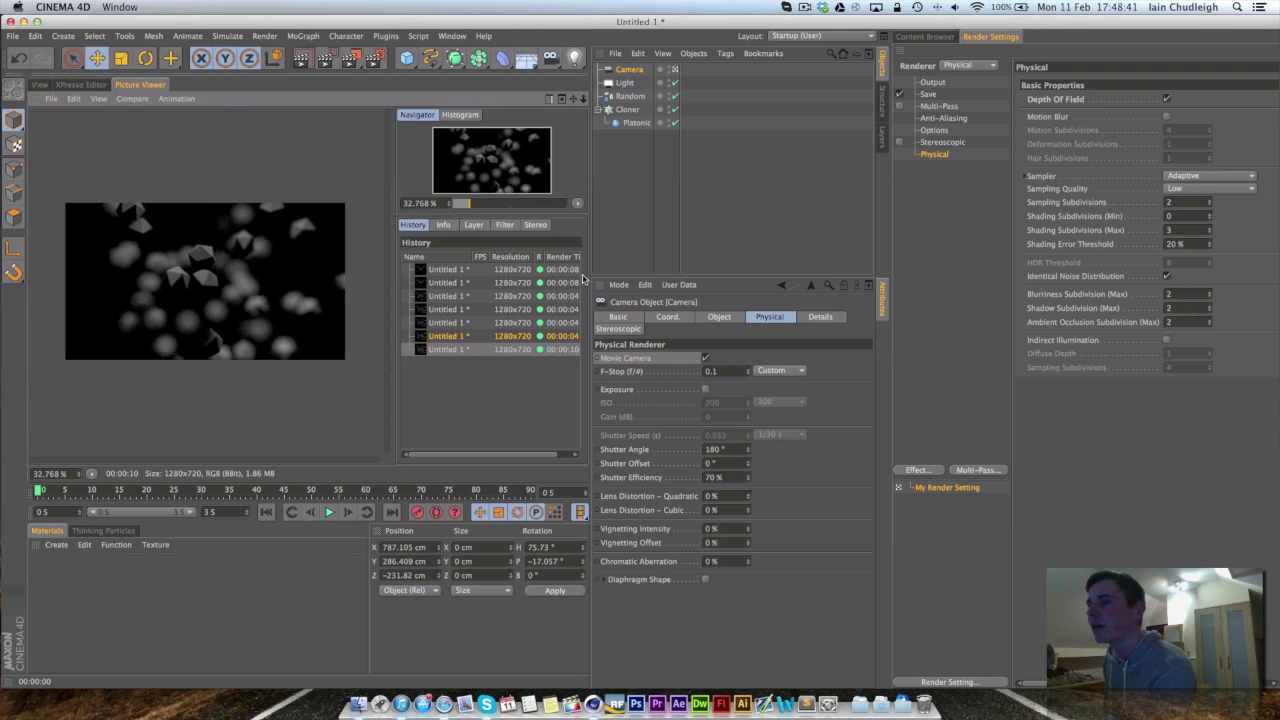
Step: Set the Physical renderer's Blurriness Subdivision (Max) to 6, render to the Picture Viewer and display the new render
left_click(1190, 294)
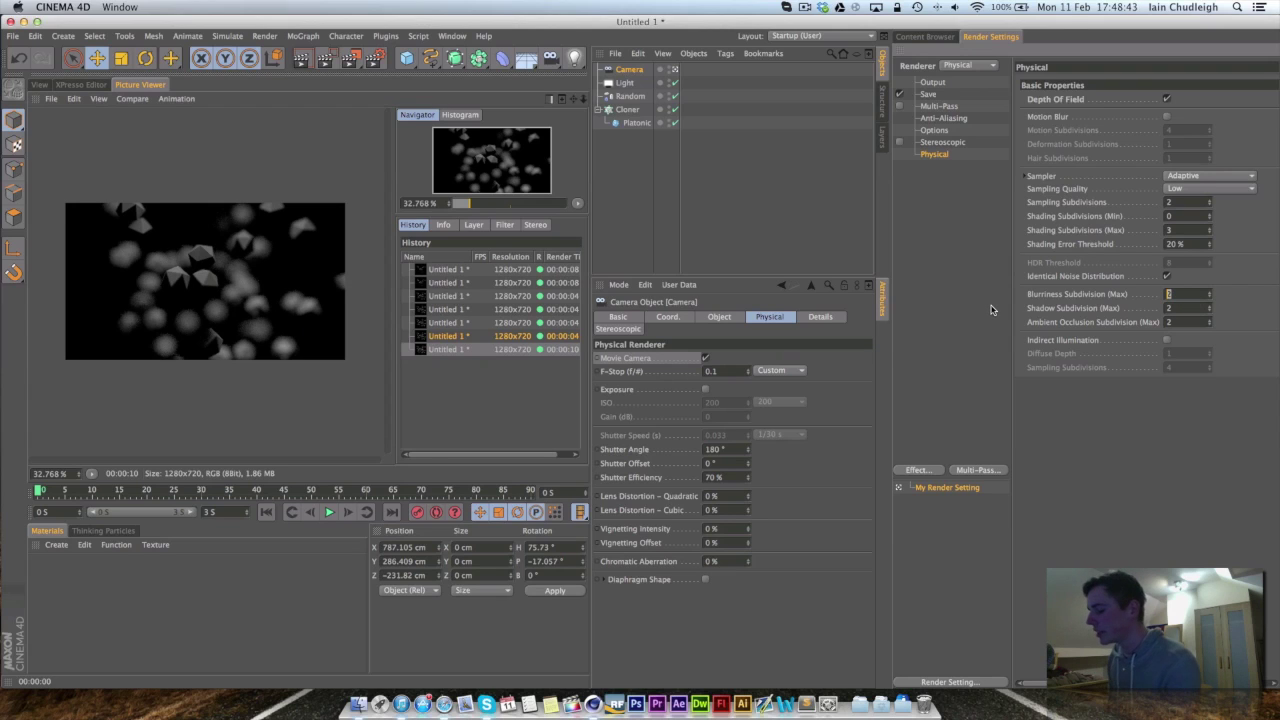
type("6")
key("Return")
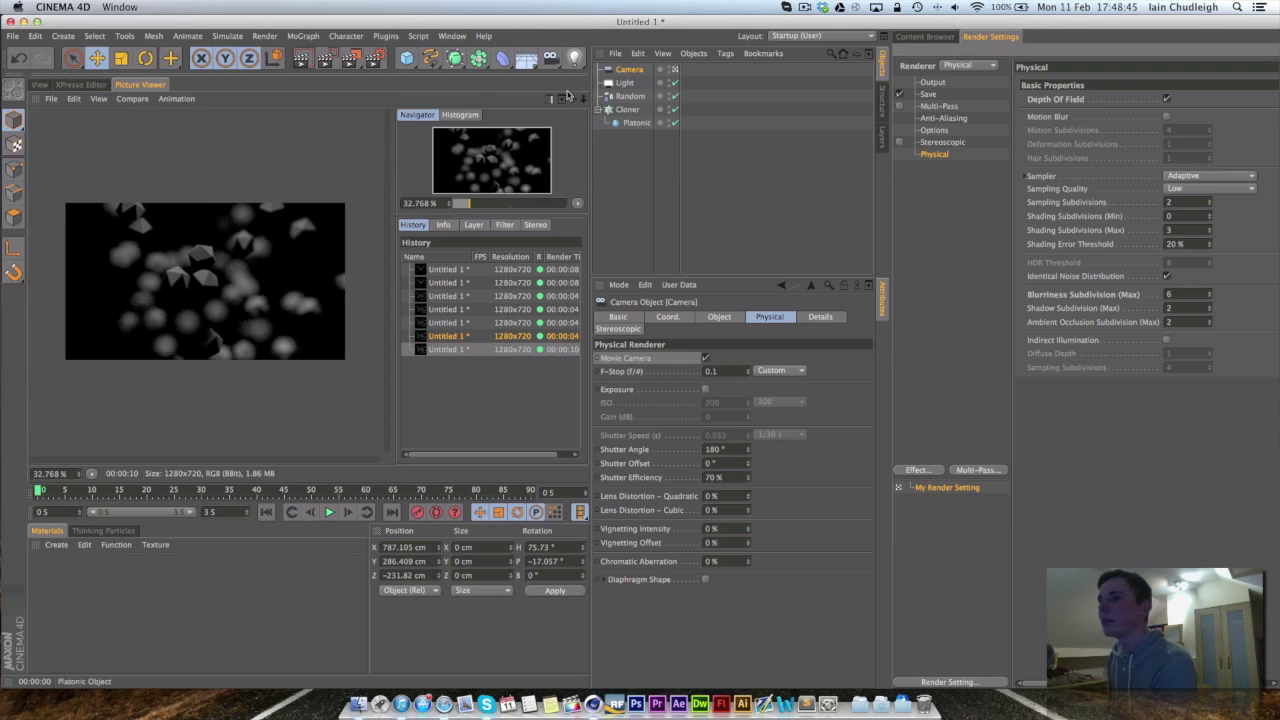
left_click(350, 56)
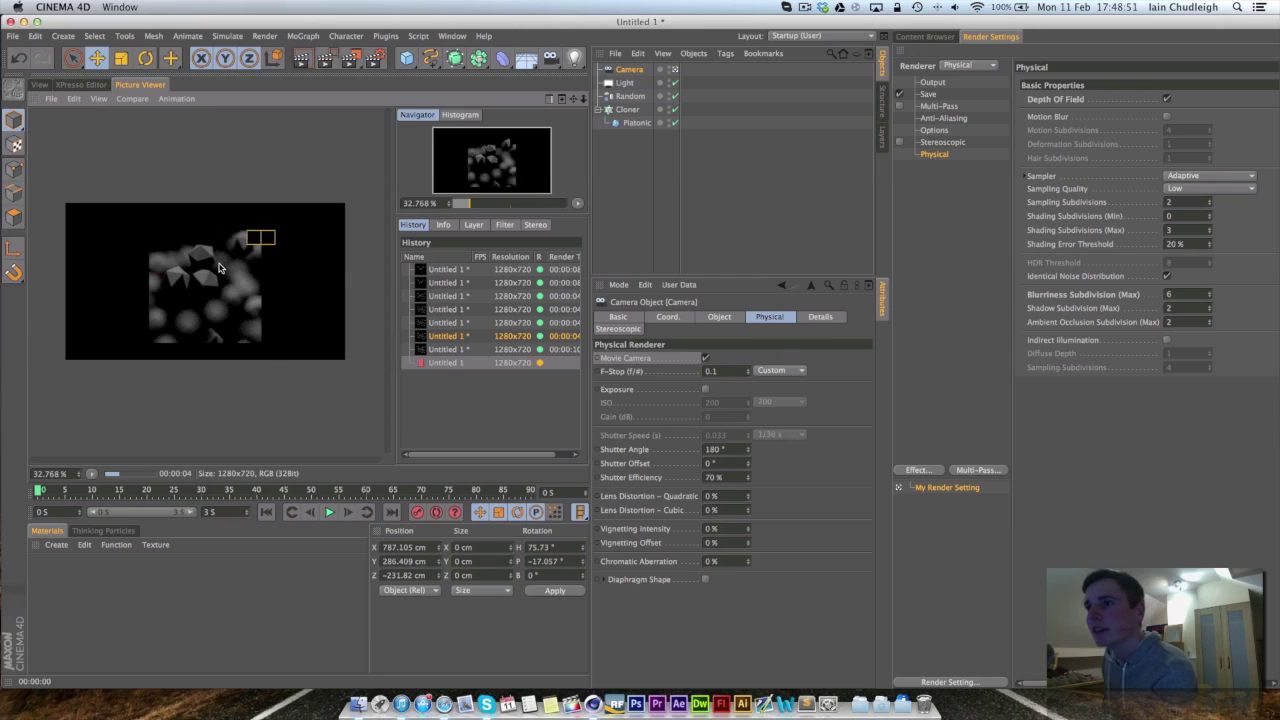
left_click(455, 362)
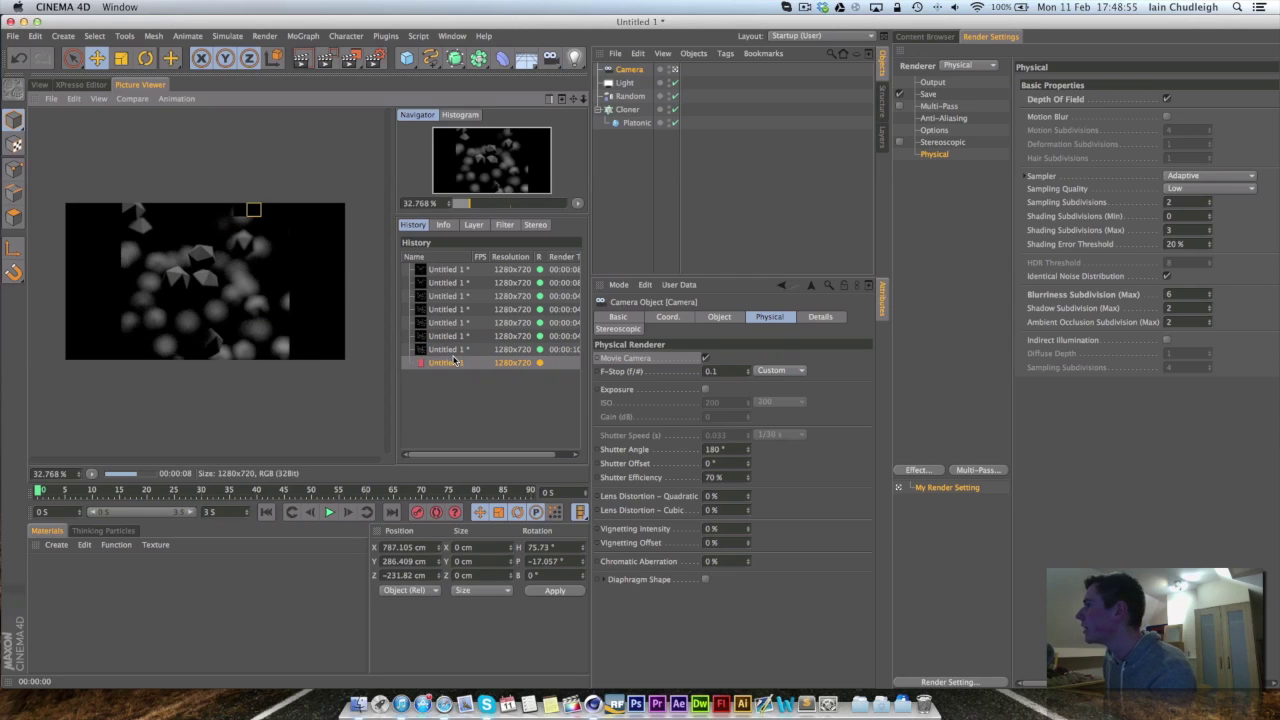
Step: Set the Physical renderer's Sampler to Progressive, start a new Picture Viewer render and inspect the clones' blur
left_click(1205, 176)
left_click(1195, 212)
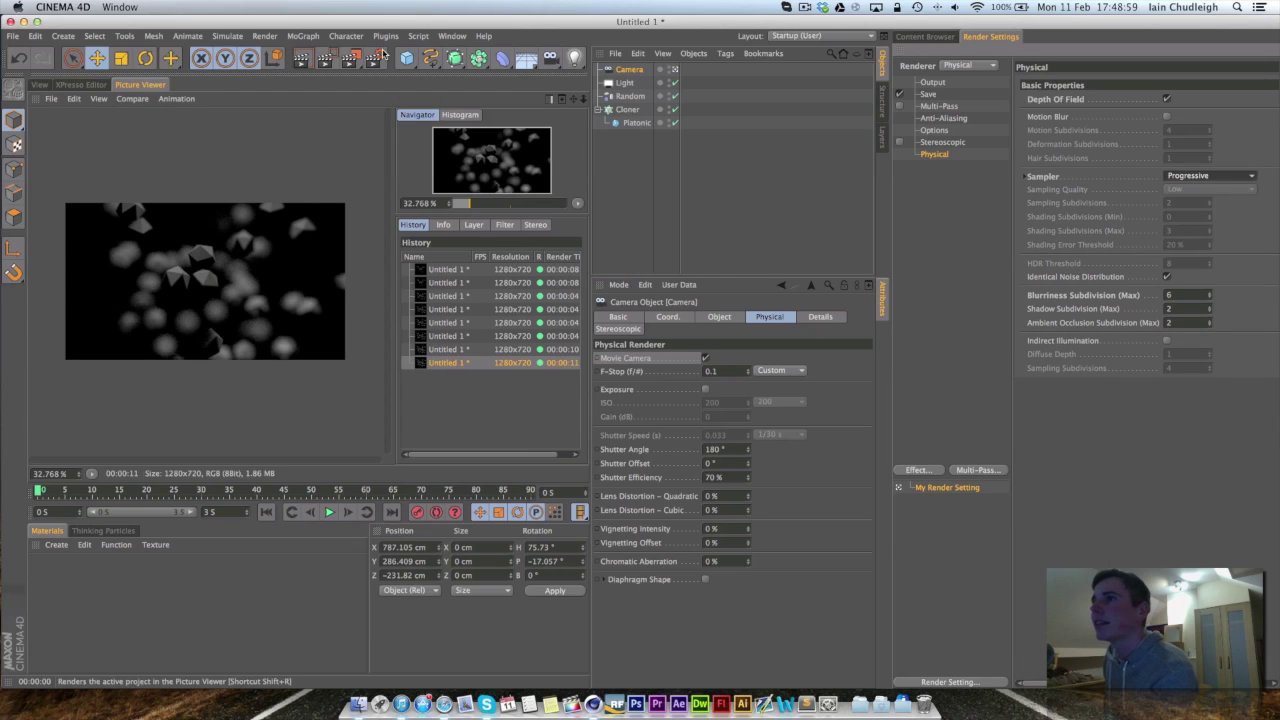
left_click(350, 57)
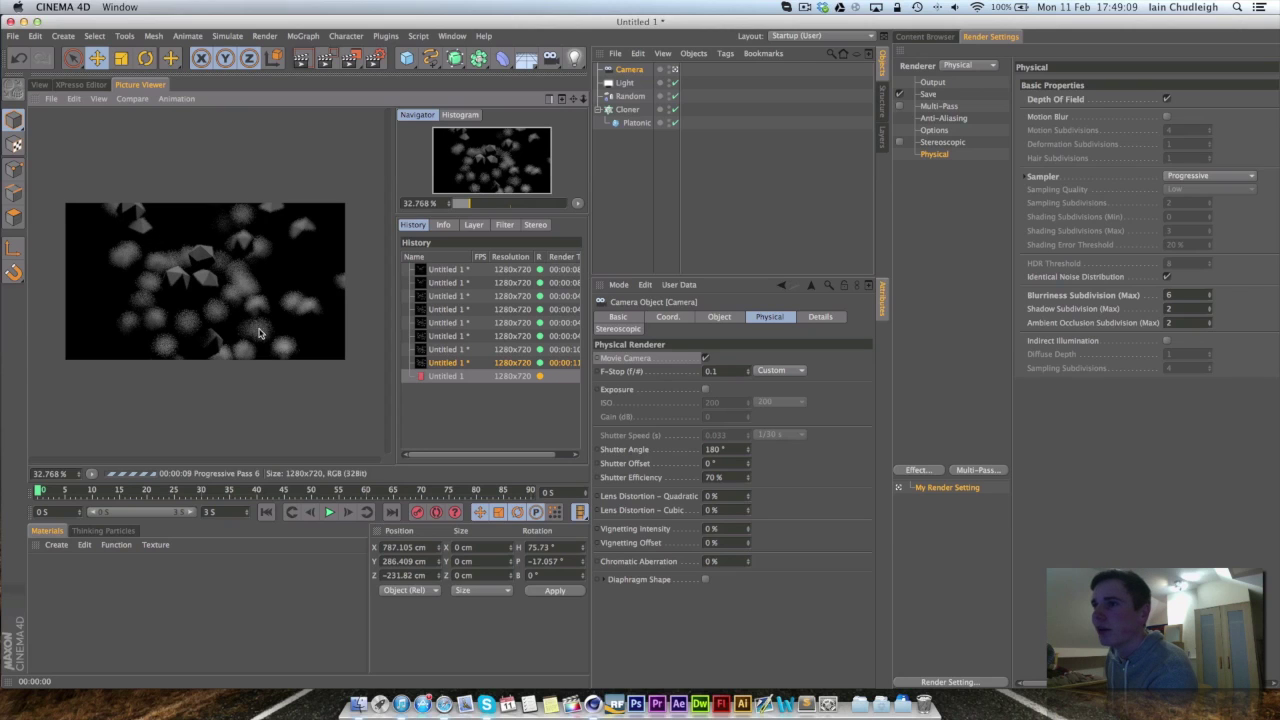
scroll(195, 280, "up", 2)
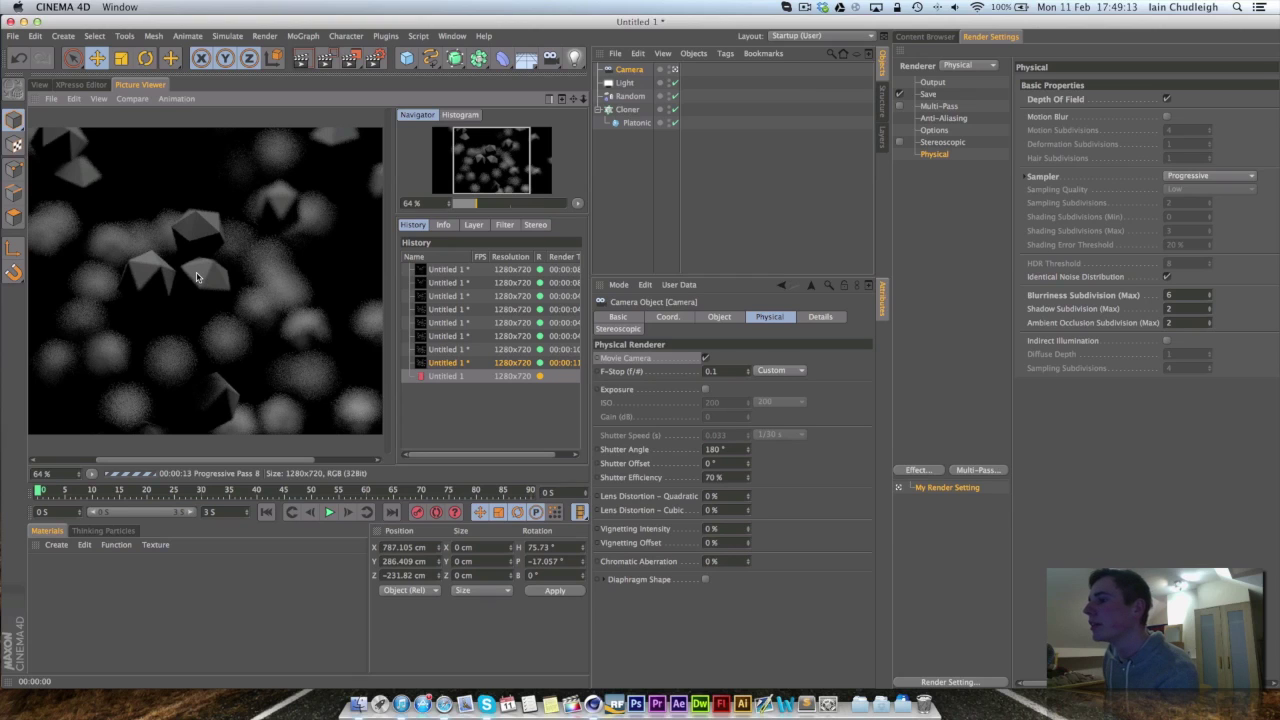
scroll(196, 278, "down", 1)
scroll(198, 278, "down", 1)
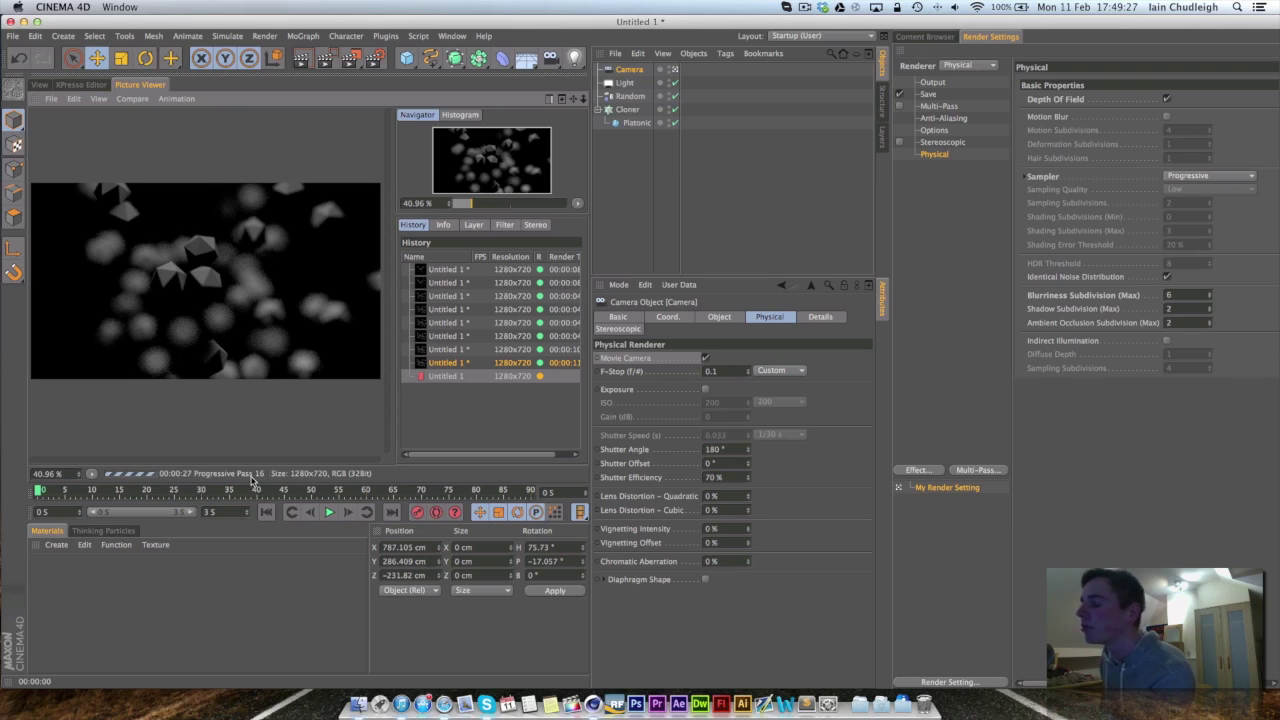
Step: Compare the running Progressive render with the earlier Adaptive renders in the Picture Viewer history
left_click(441, 364)
left_click(452, 322)
left_click(438, 362)
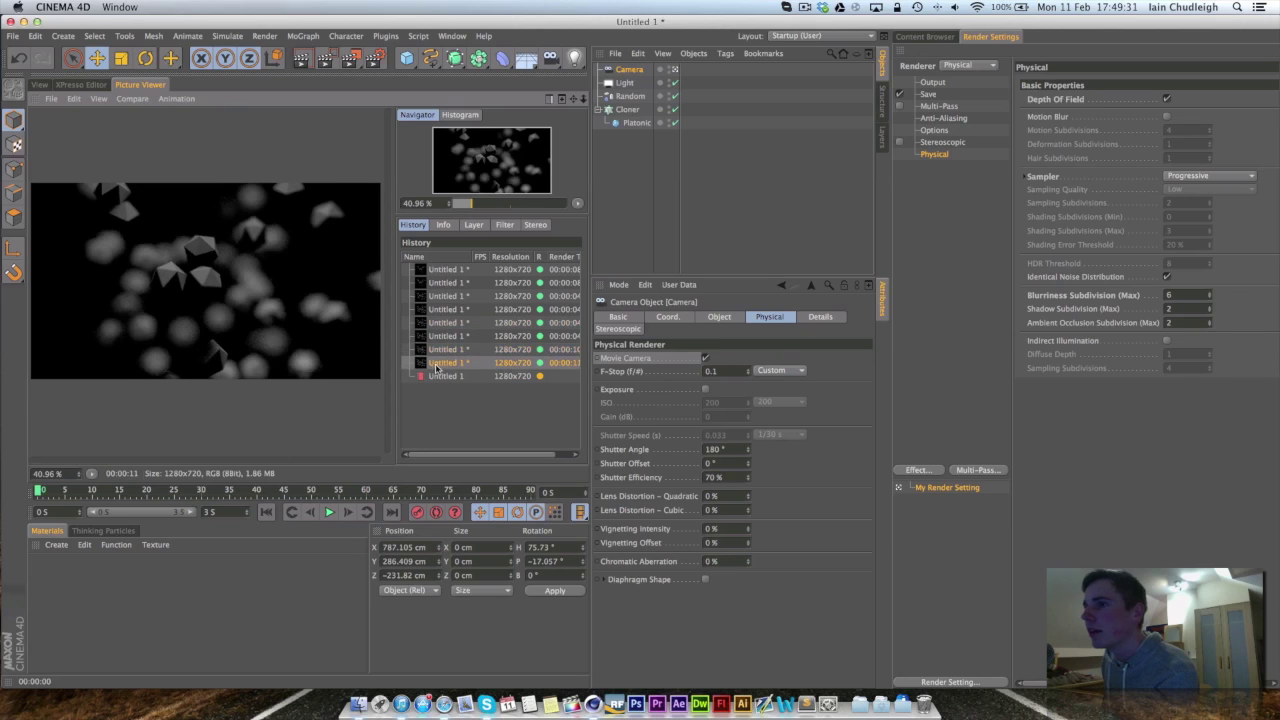
left_click(434, 376)
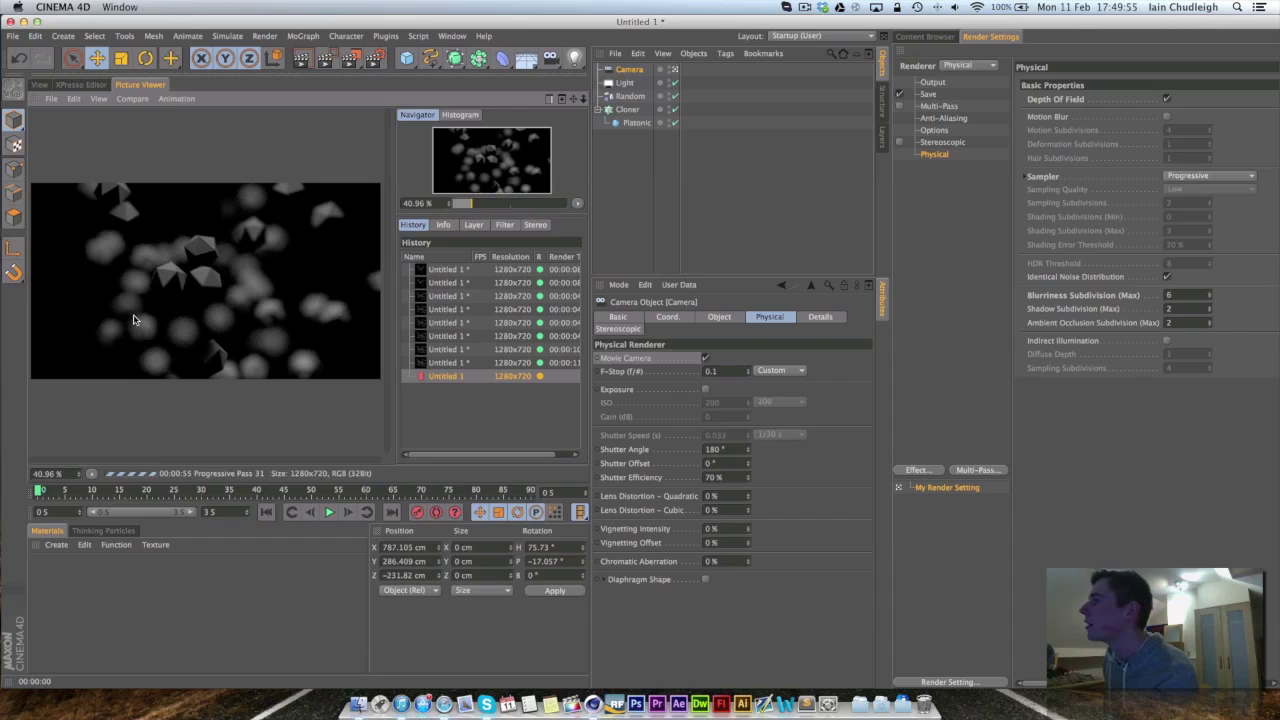
Step: Stop the running Progressive render and return to the 3D view
left_click(40, 97)
left_click(90, 150)
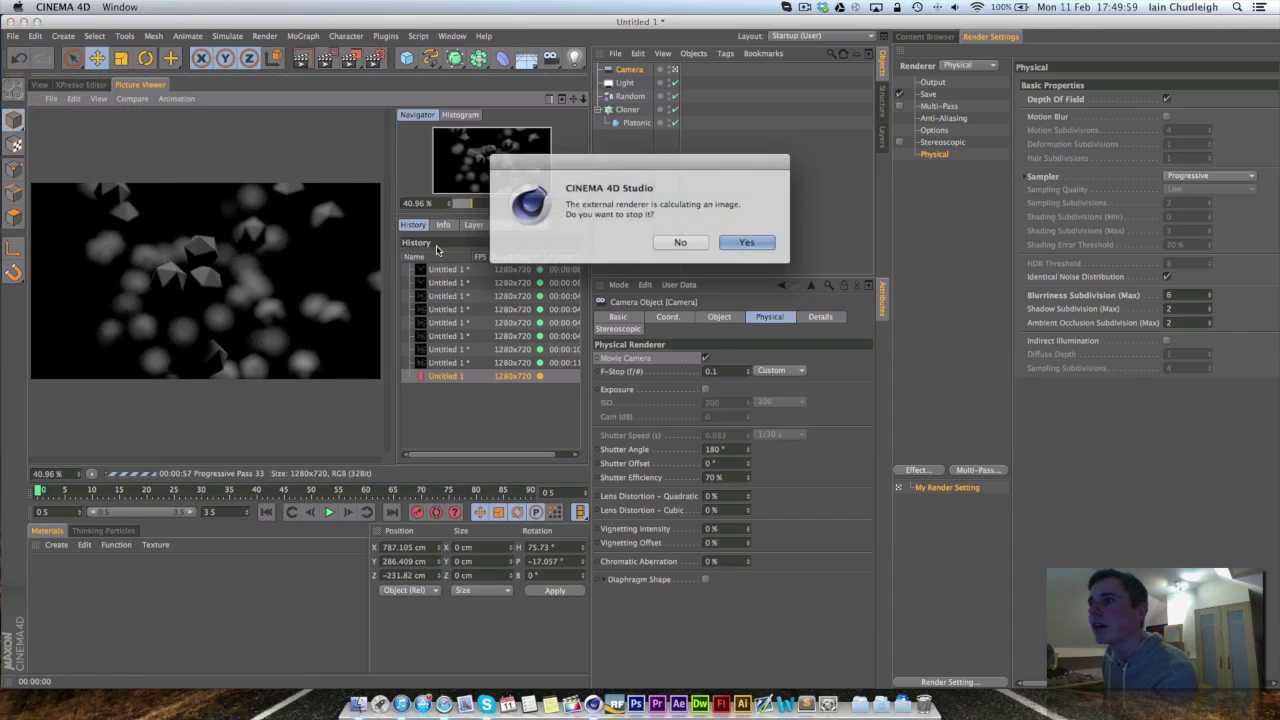
left_click(739, 240)
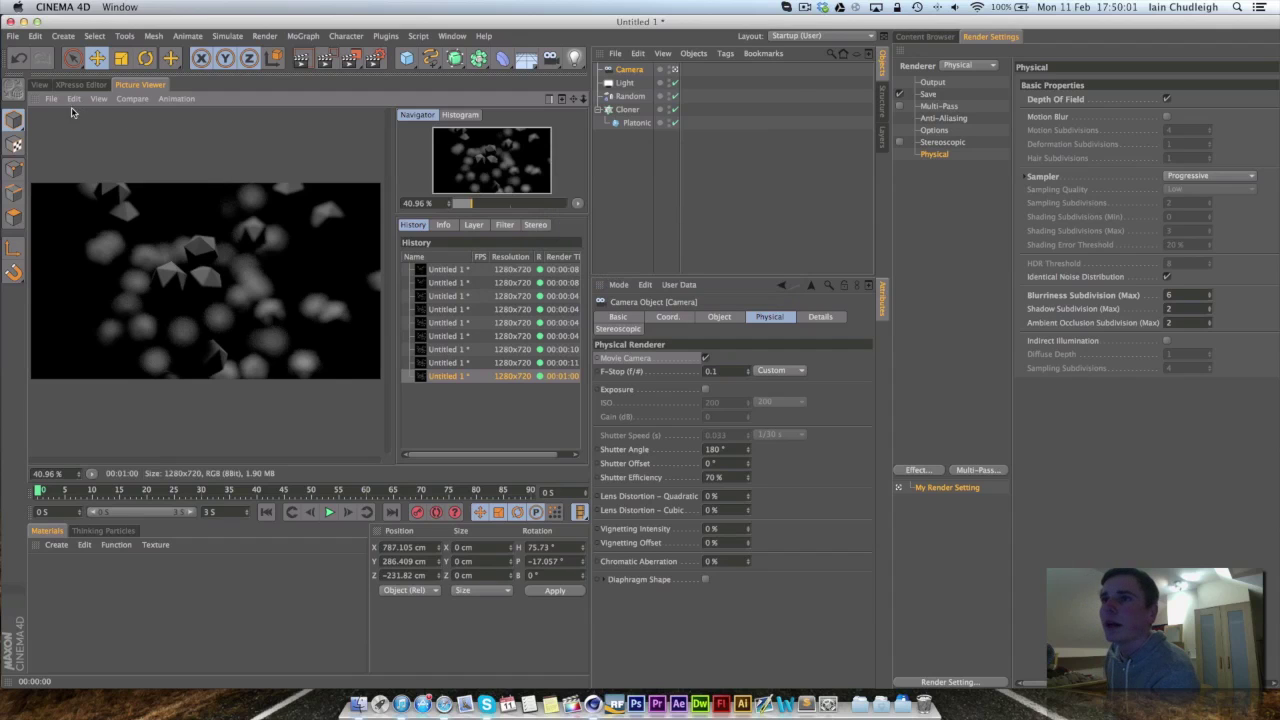
left_click(41, 88)
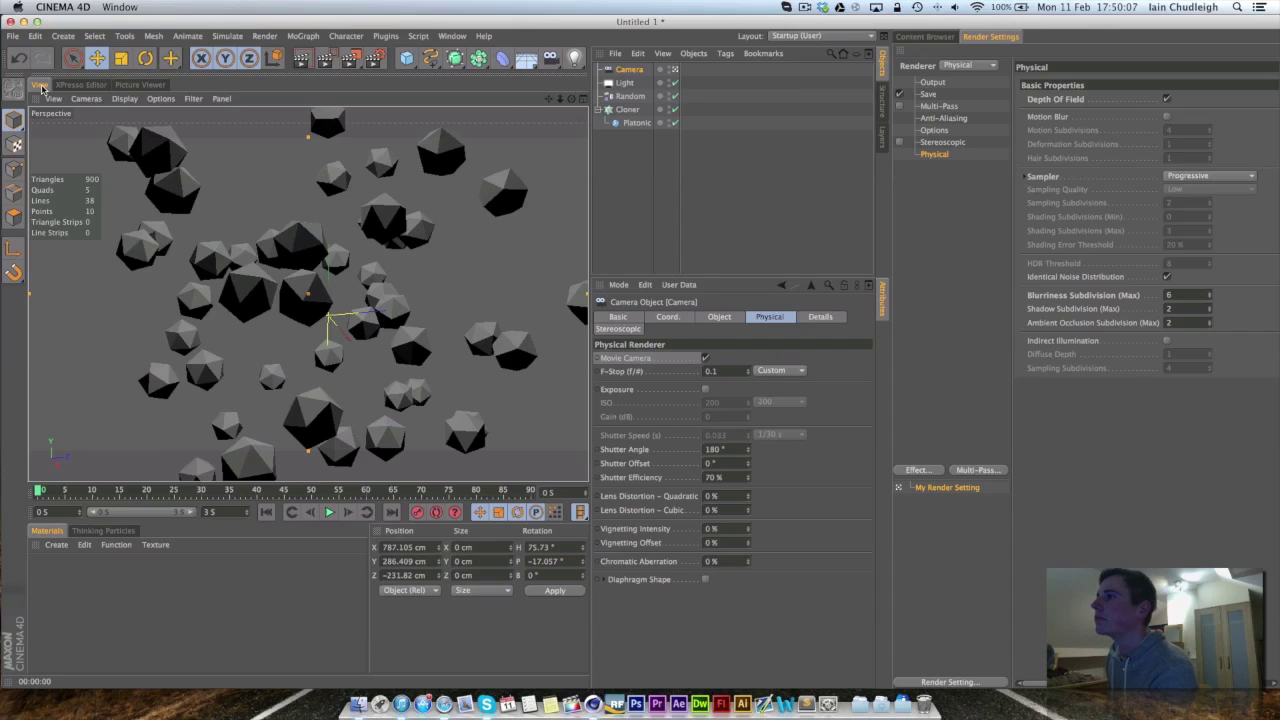
Step: Switch the renderer to Standard and remove the Depth of Field effect from the render settings
left_click(962, 66)
left_click(960, 78)
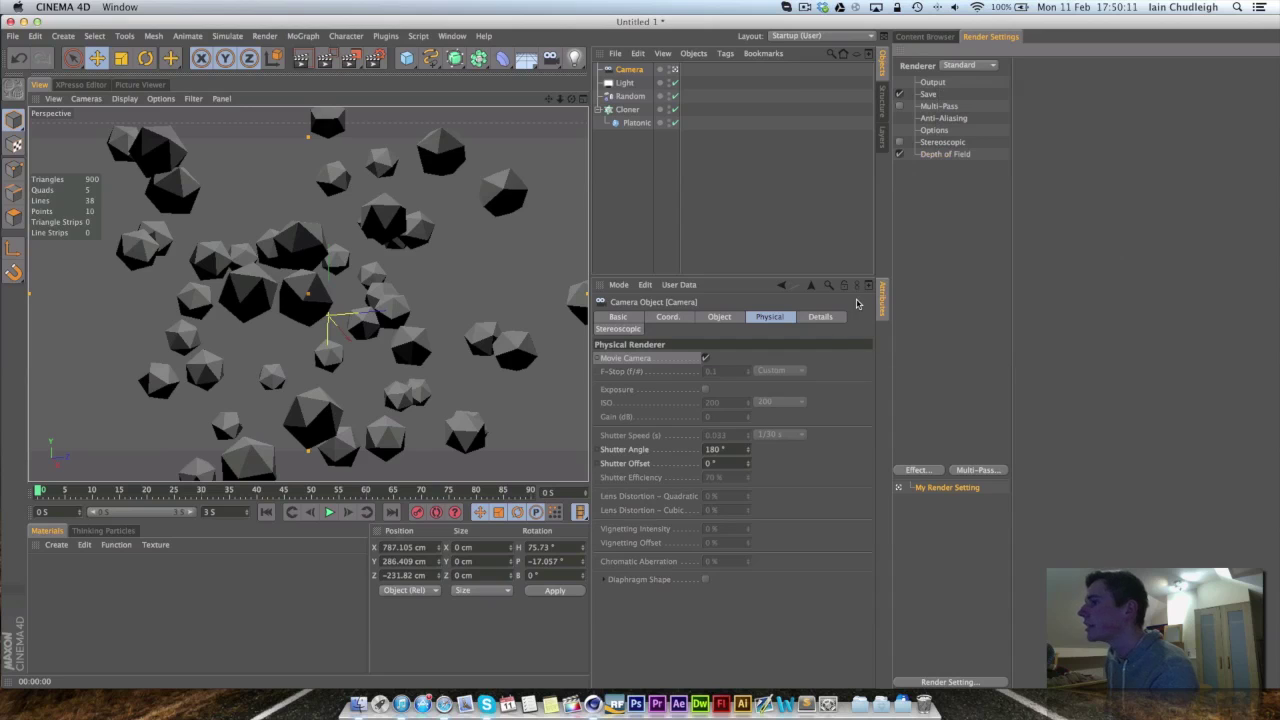
left_click(931, 155)
key("Delete")
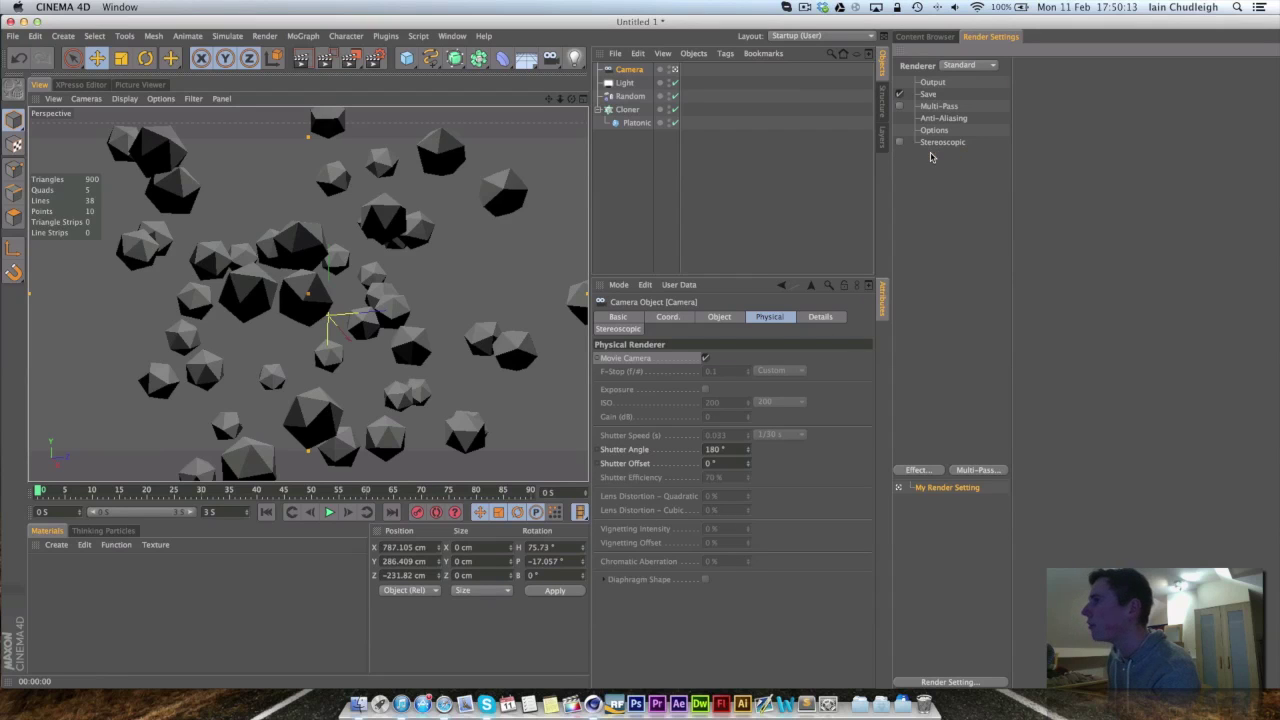
Step: Leave the camera view and enable DOF Map Rear Blur in the camera's details
left_click(676, 69)
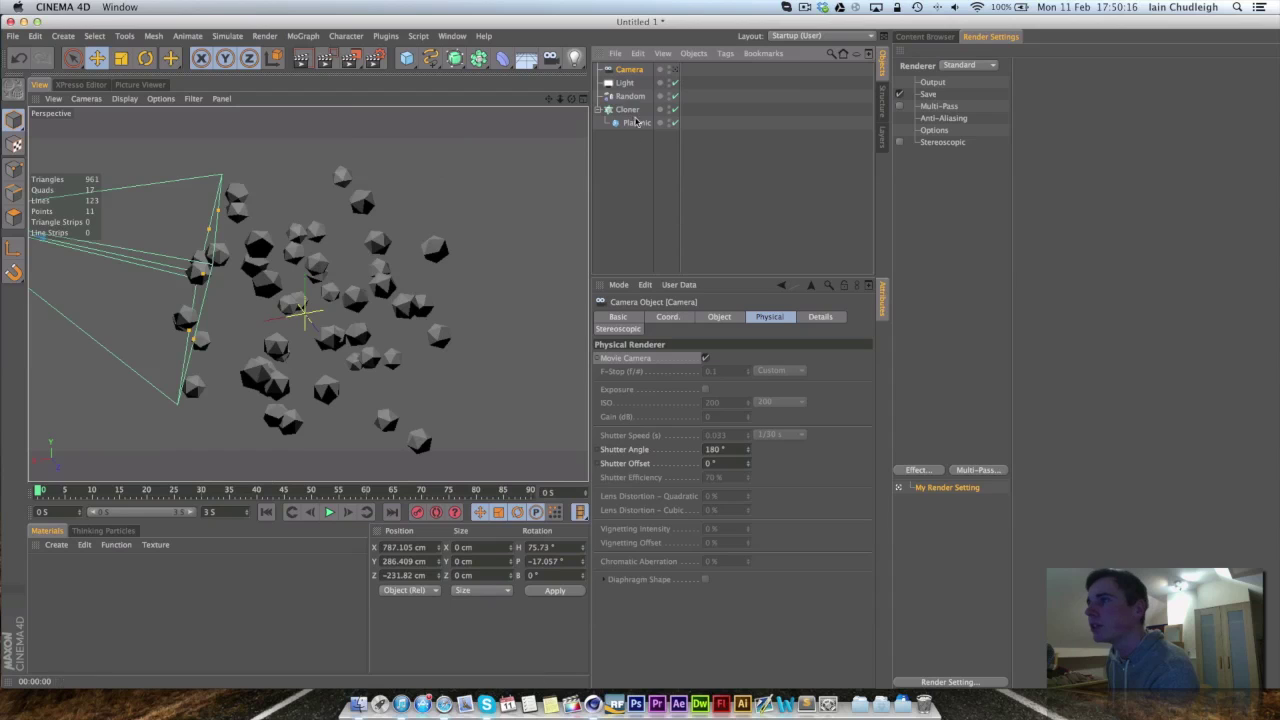
left_click(818, 318)
left_click(722, 317)
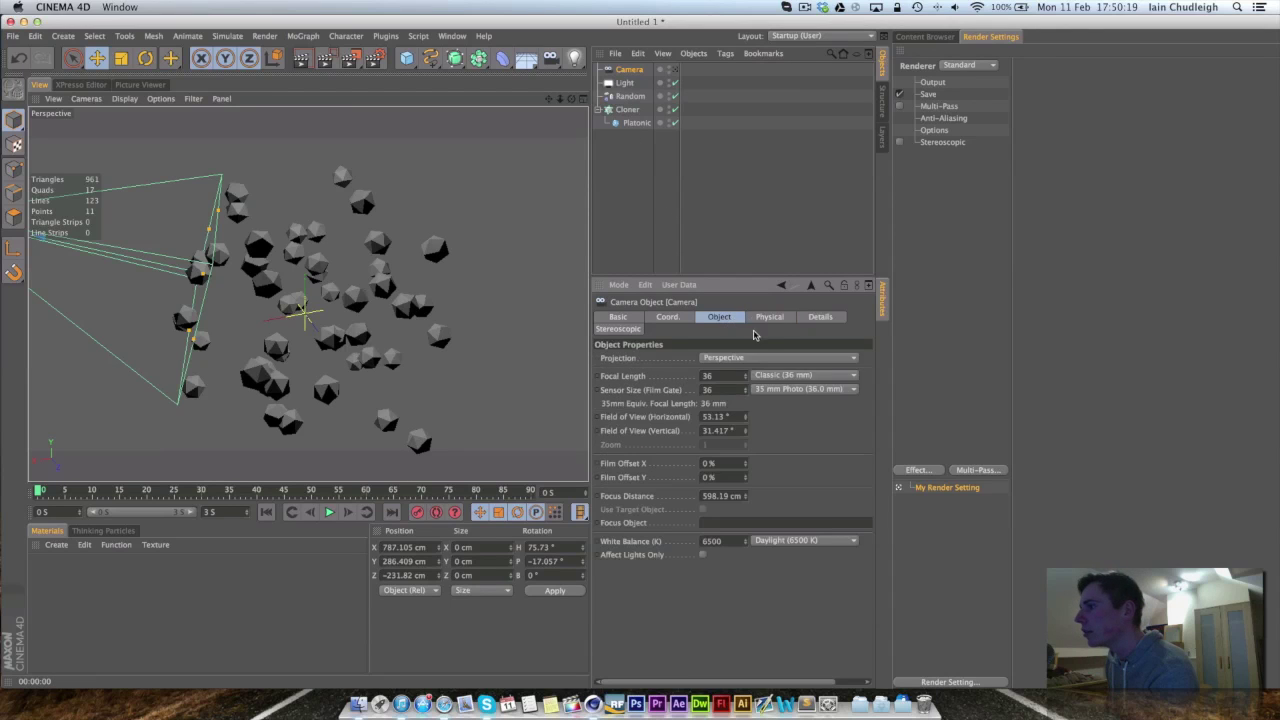
left_click(770, 317)
left_click(820, 317)
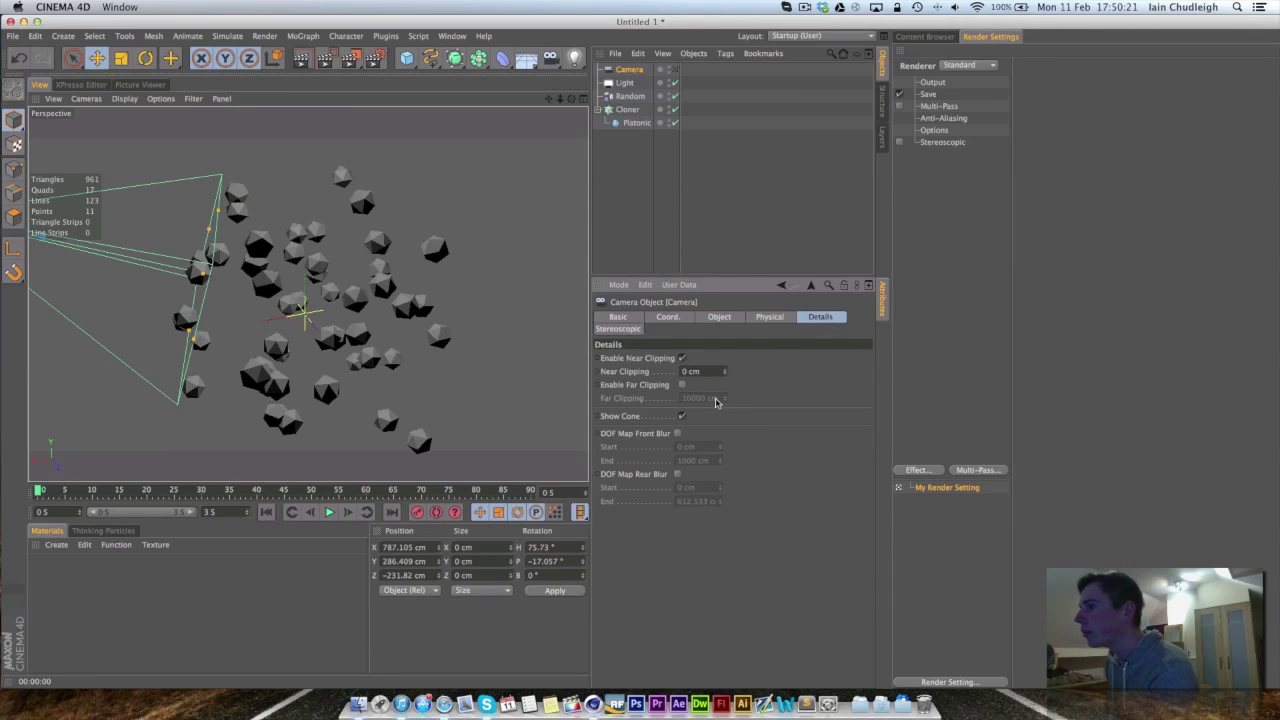
left_click(677, 474)
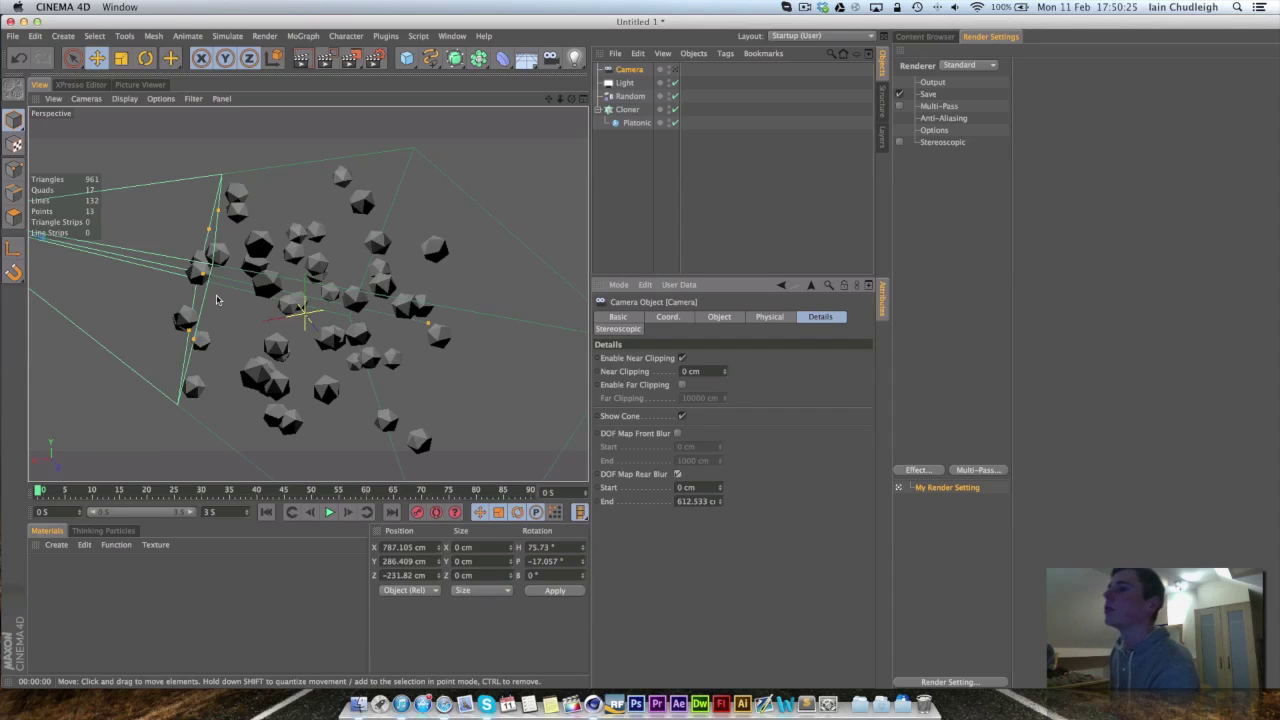
Step: Move the camera's focus plane in front of the clones and extend the rear blur end behind them to about 705 cm
left_click_drag(201, 276, 171, 228)
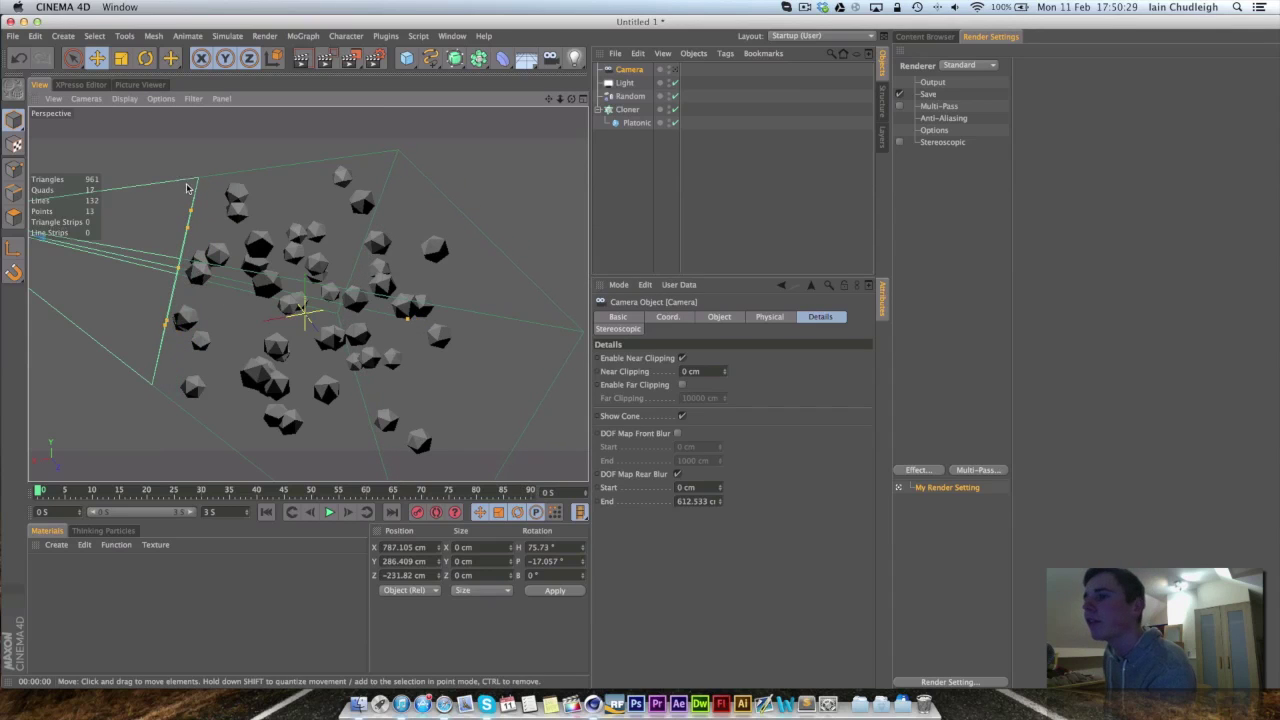
left_click_drag(407, 319, 432, 325)
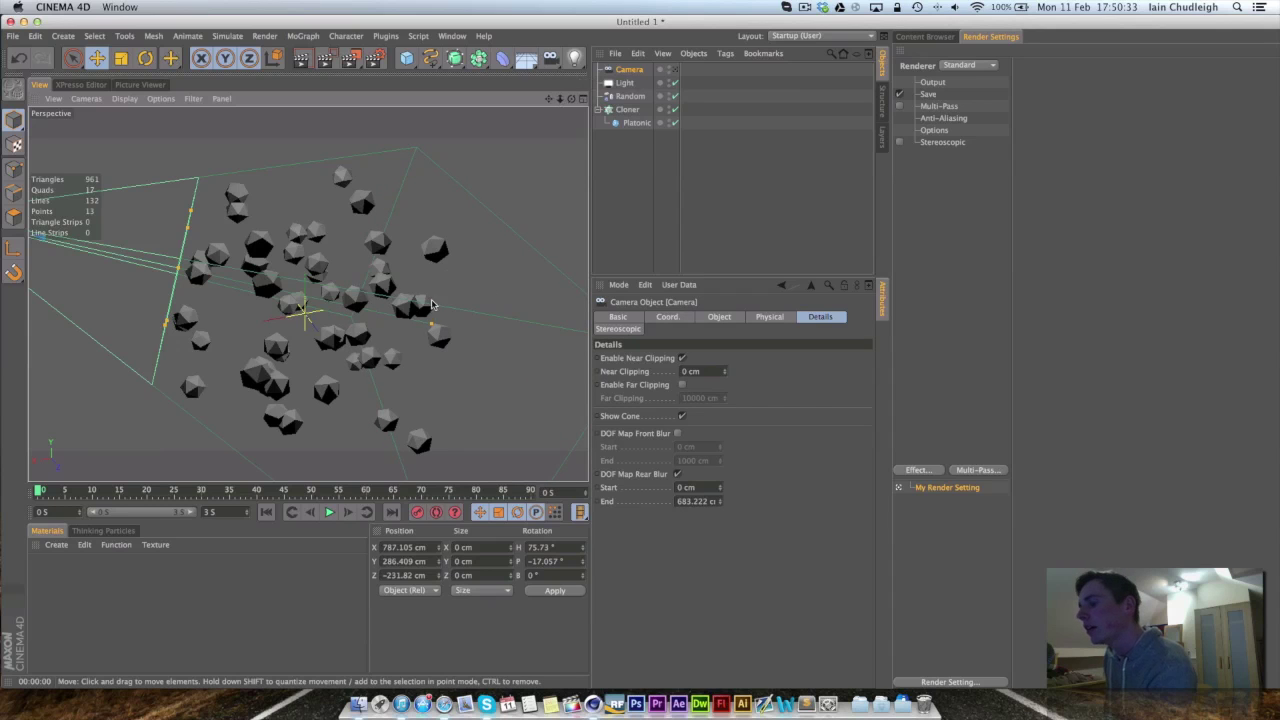
left_click_drag(385, 378, 305, 297, "alt")
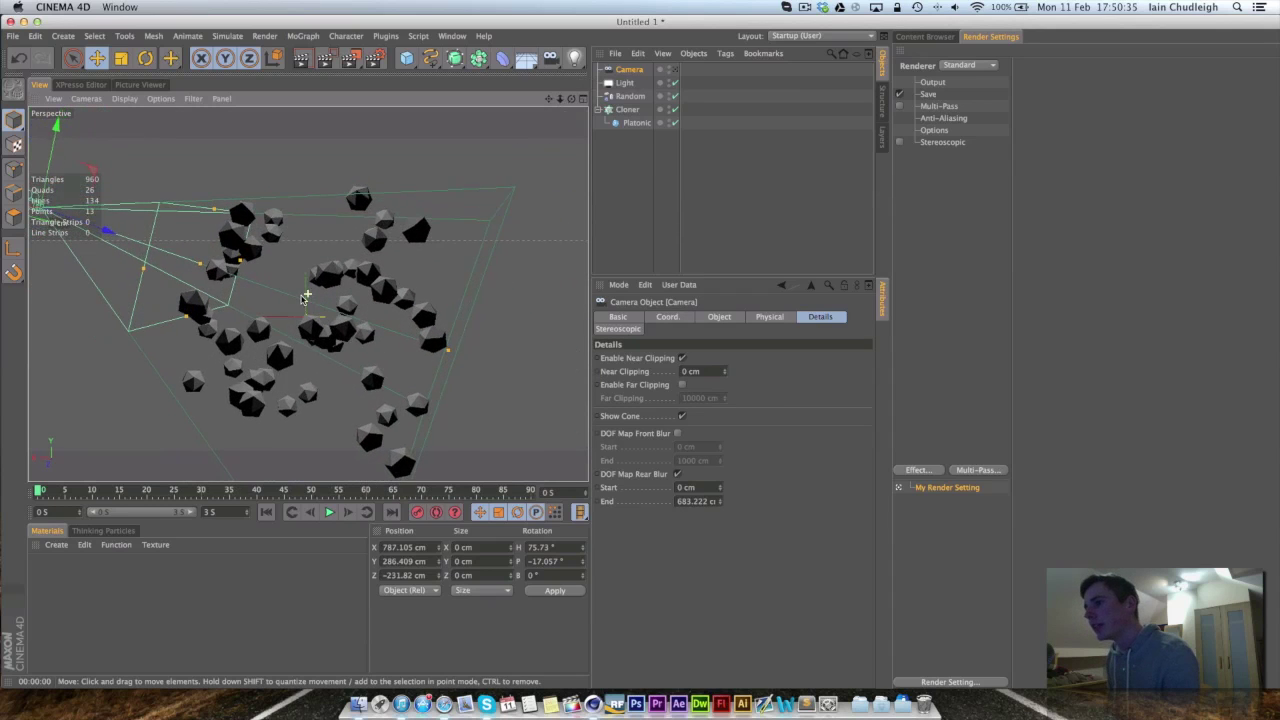
left_click_drag(449, 350, 502, 327)
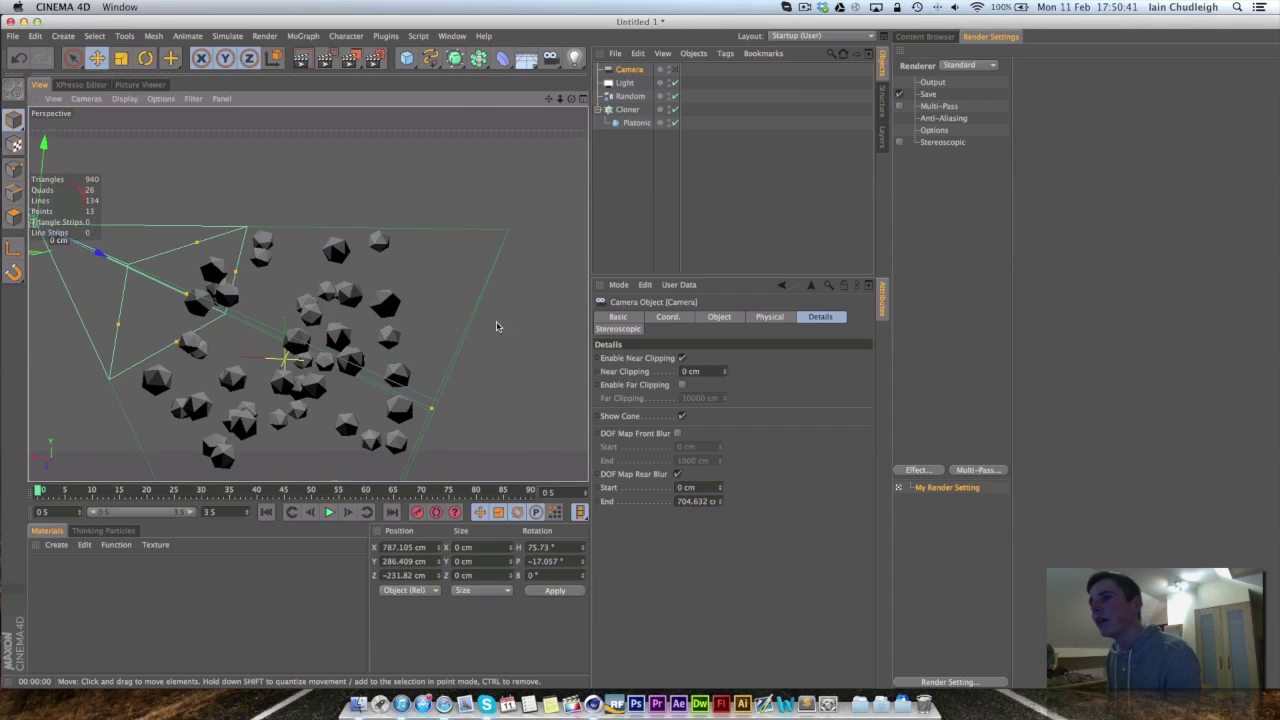
left_click_drag(289, 310, 178, 250, "alt")
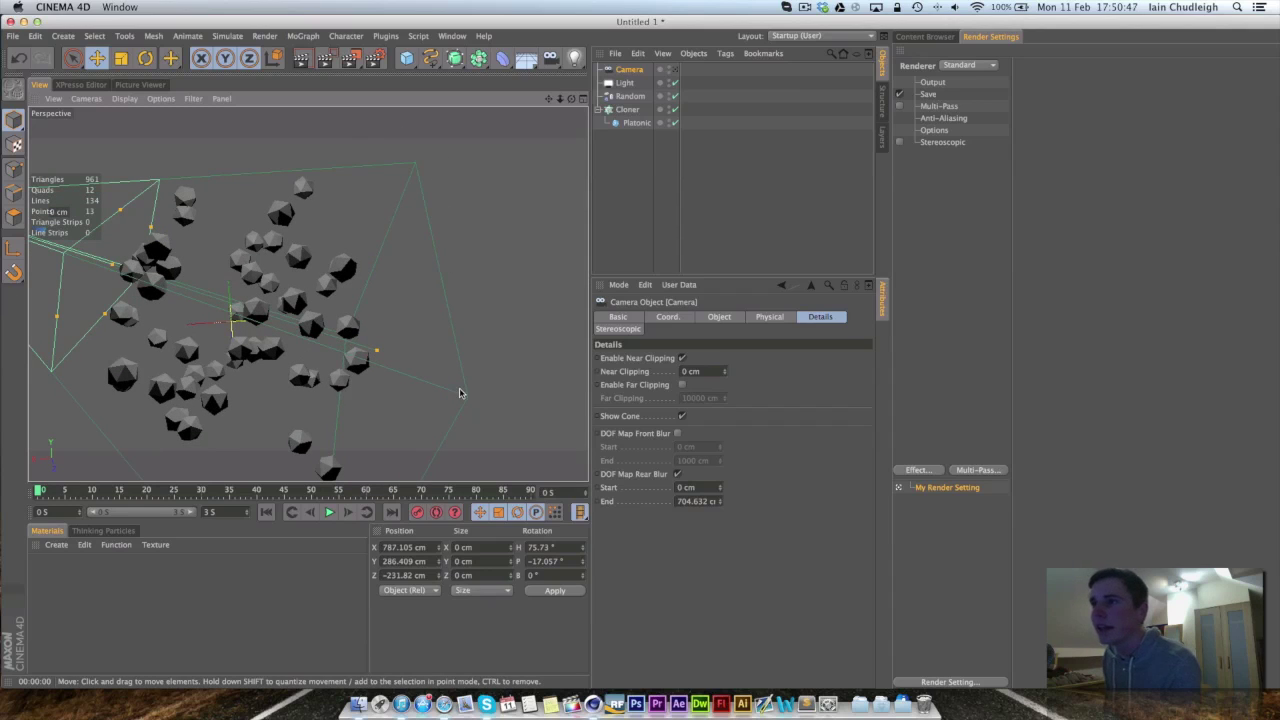
Step: Look through the camera again, add a Depth pass to the render settings and enable Multi-Pass
left_click(674, 70)
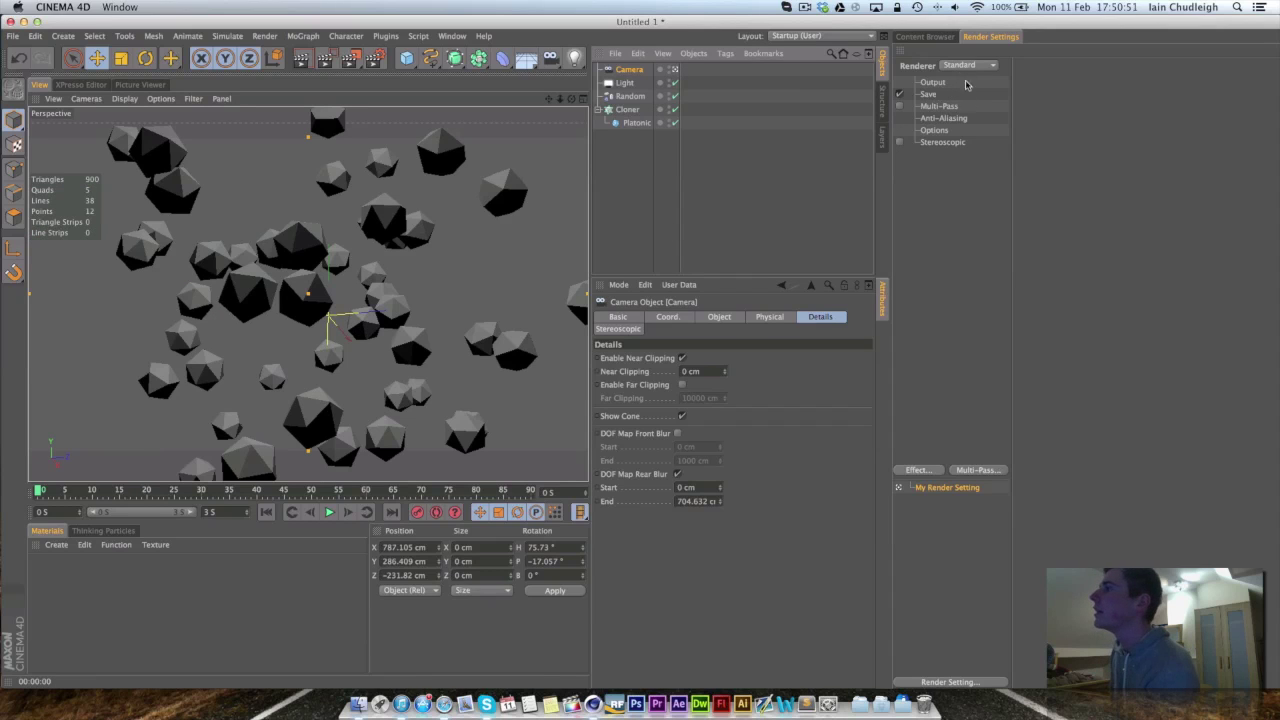
left_click(946, 224)
right_click(937, 106)
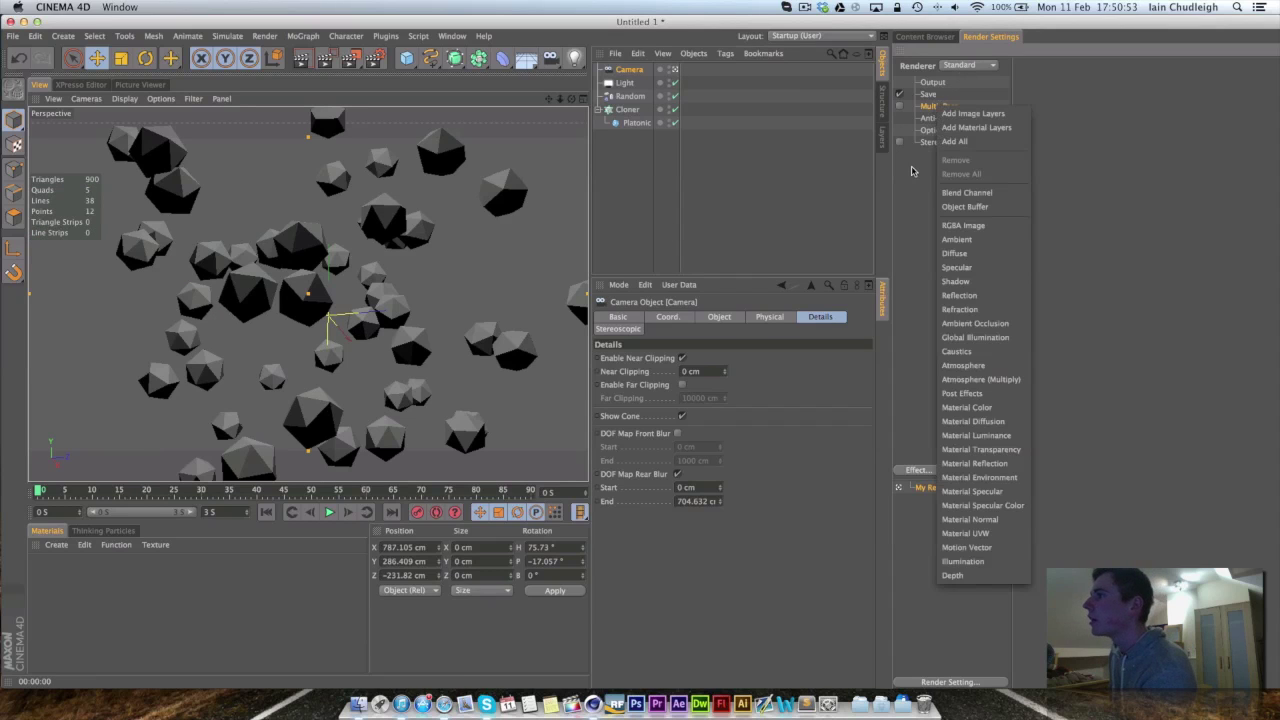
left_click(966, 575)
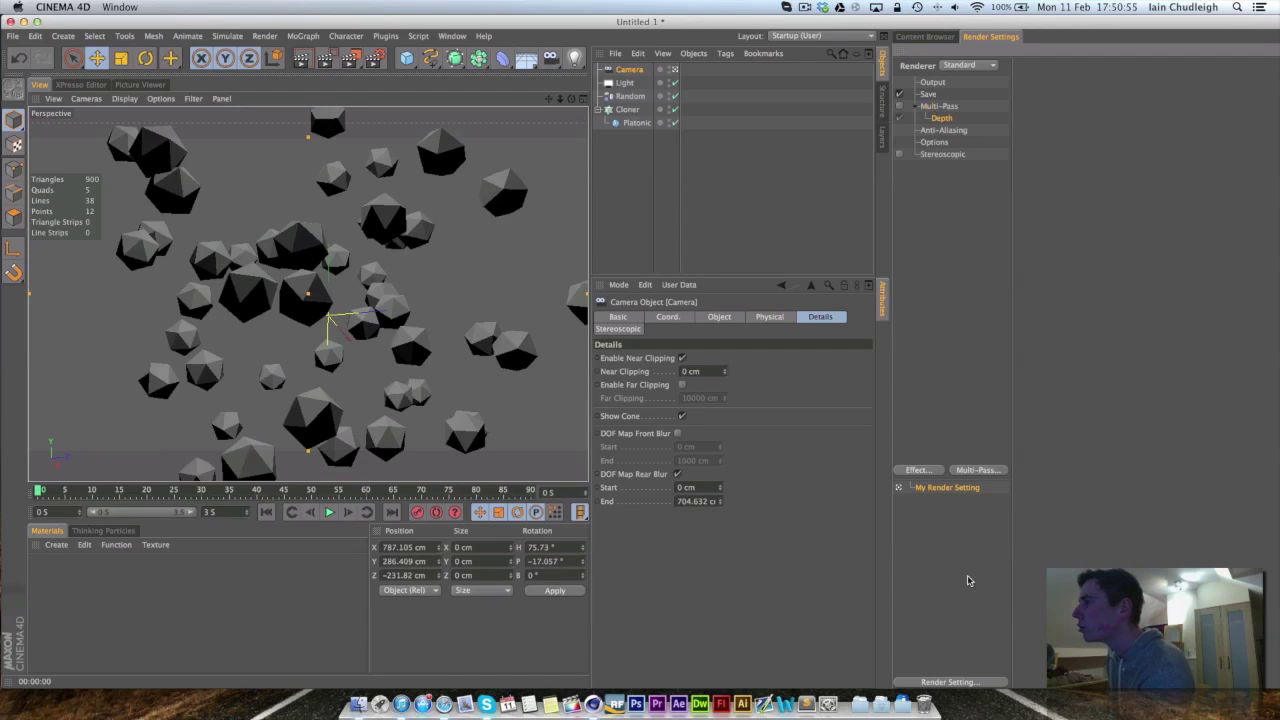
left_click(900, 107)
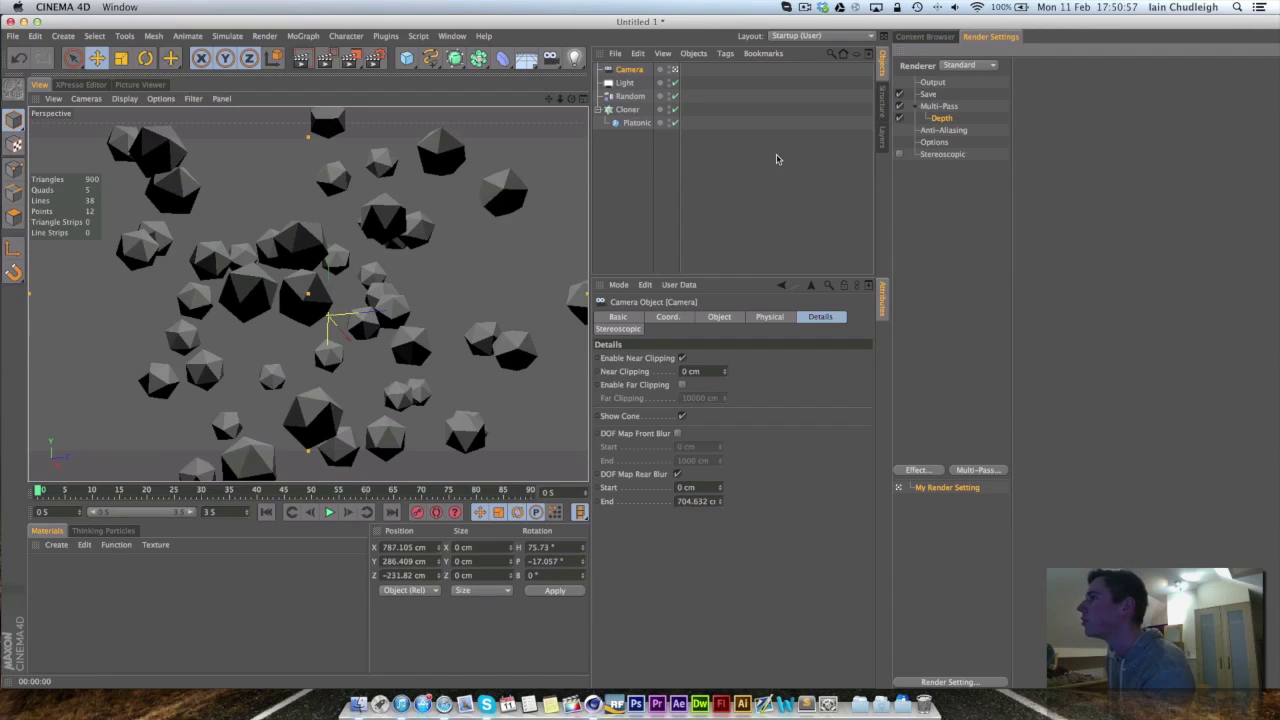
Step: Set the regular image's save format to PNG in the render settings
left_click(924, 97)
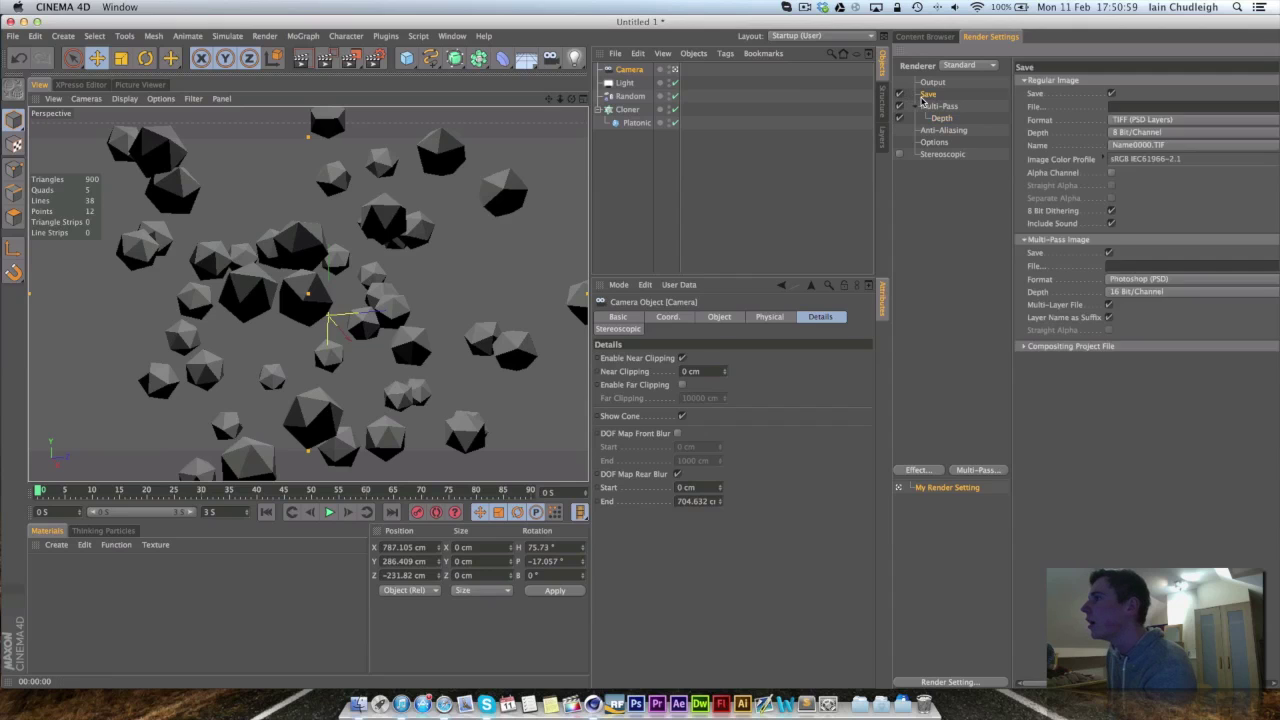
left_click(1173, 122)
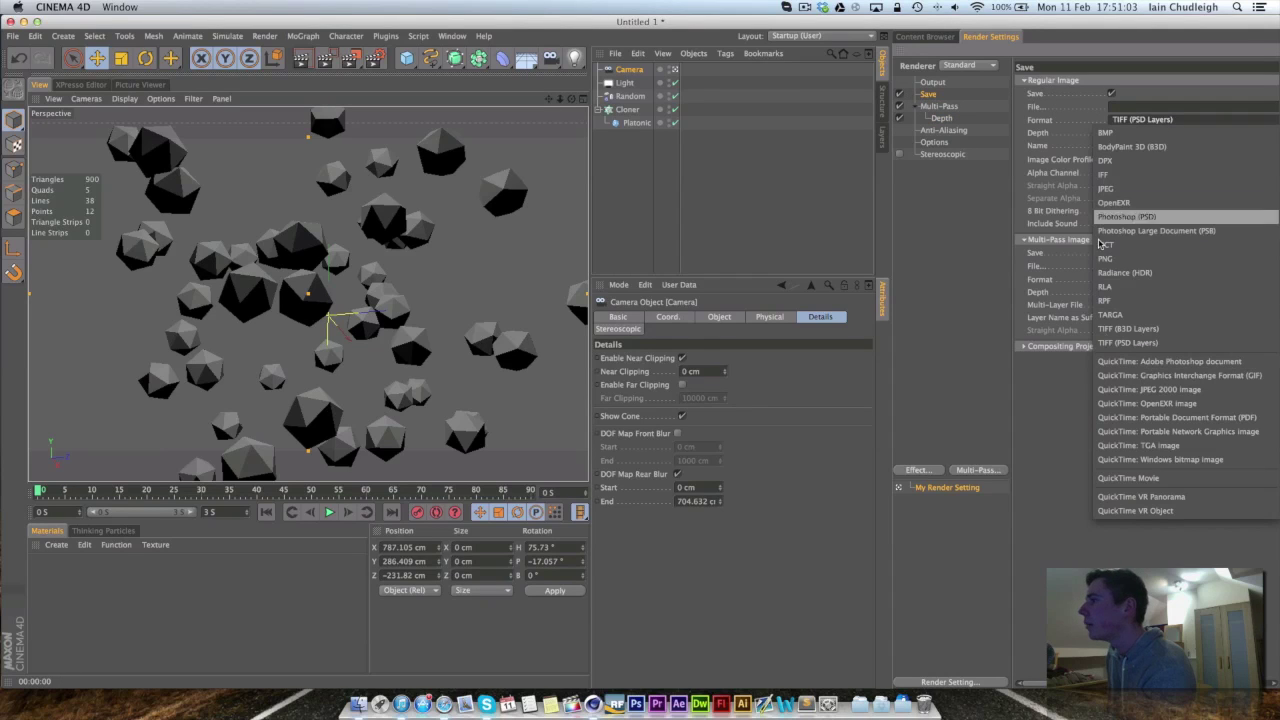
left_click(1106, 261)
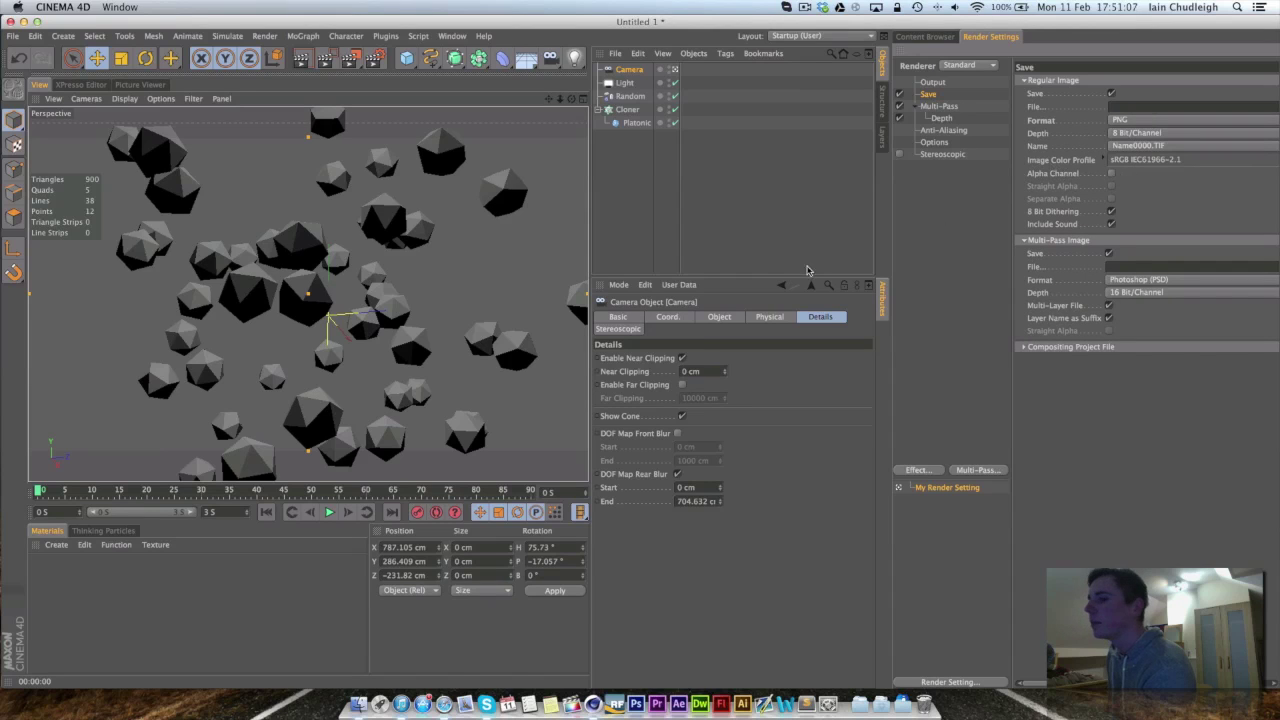
Step: Set the regular image to save as test in a new Desktop folder called tut
scroll(1150, 180, "right", 3)
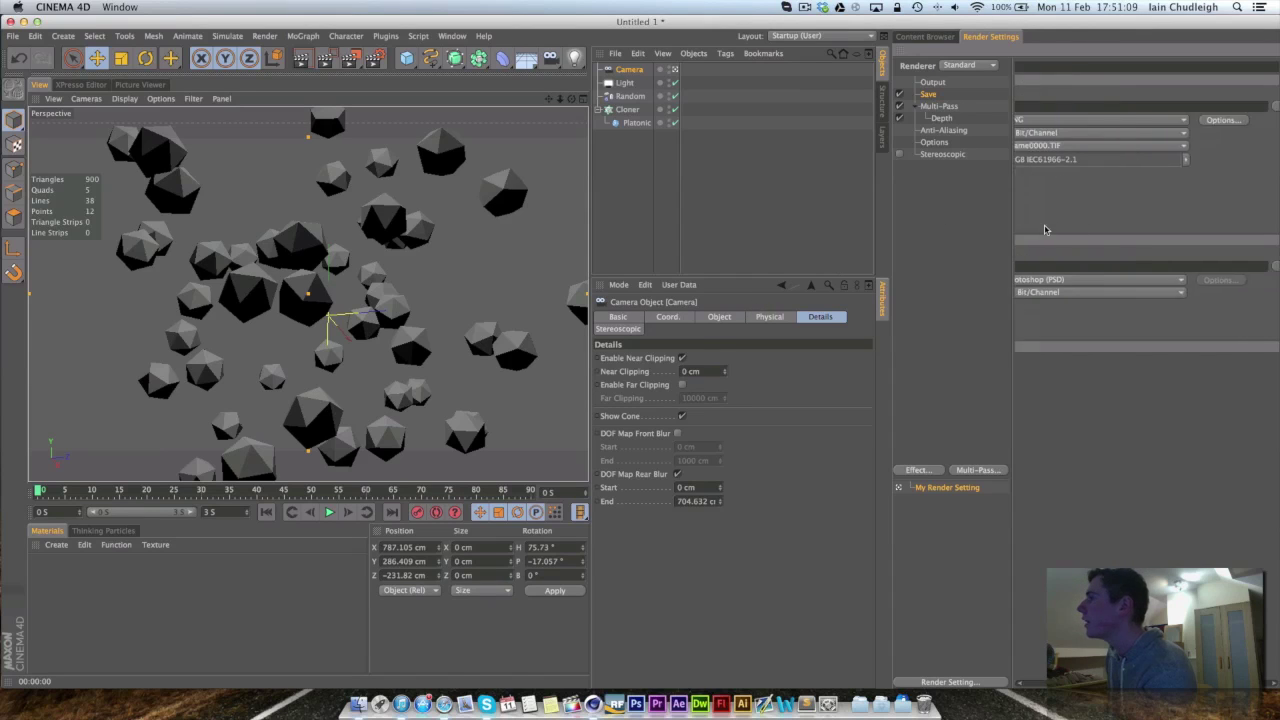
left_click(1264, 106)
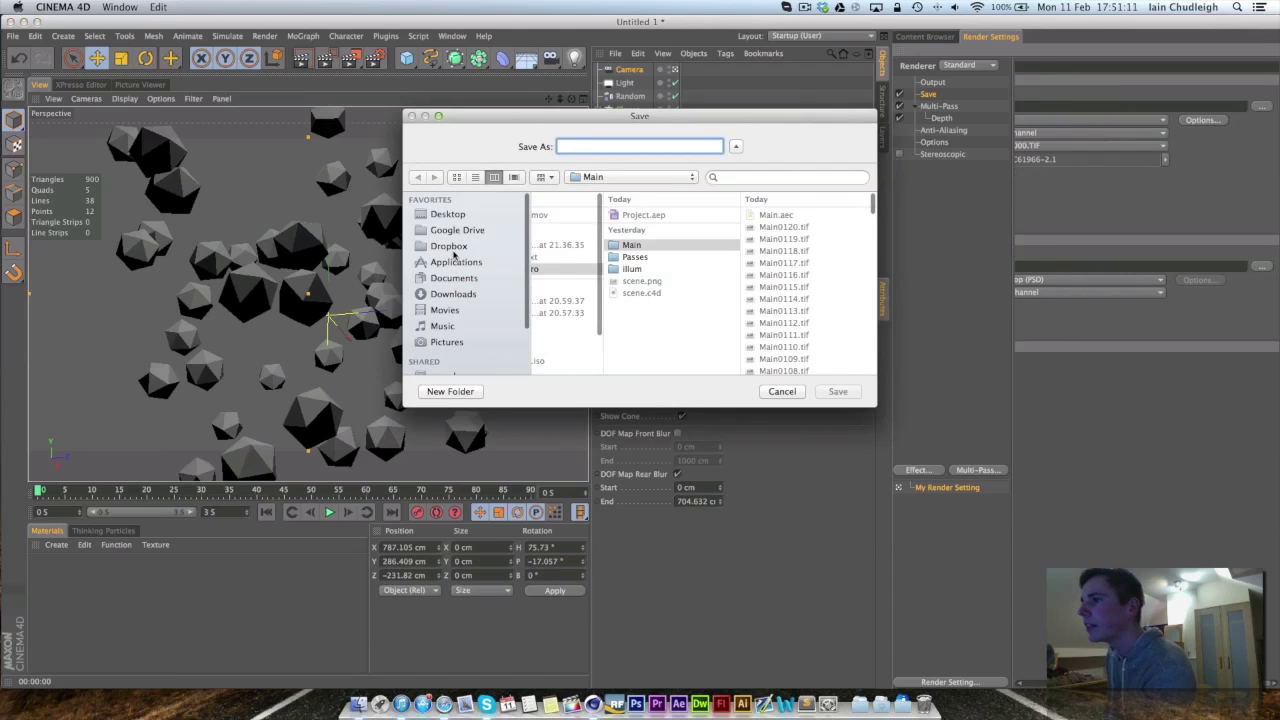
left_click(452, 250)
left_click(449, 215)
scroll(579, 329, "down", 3)
left_click(470, 391)
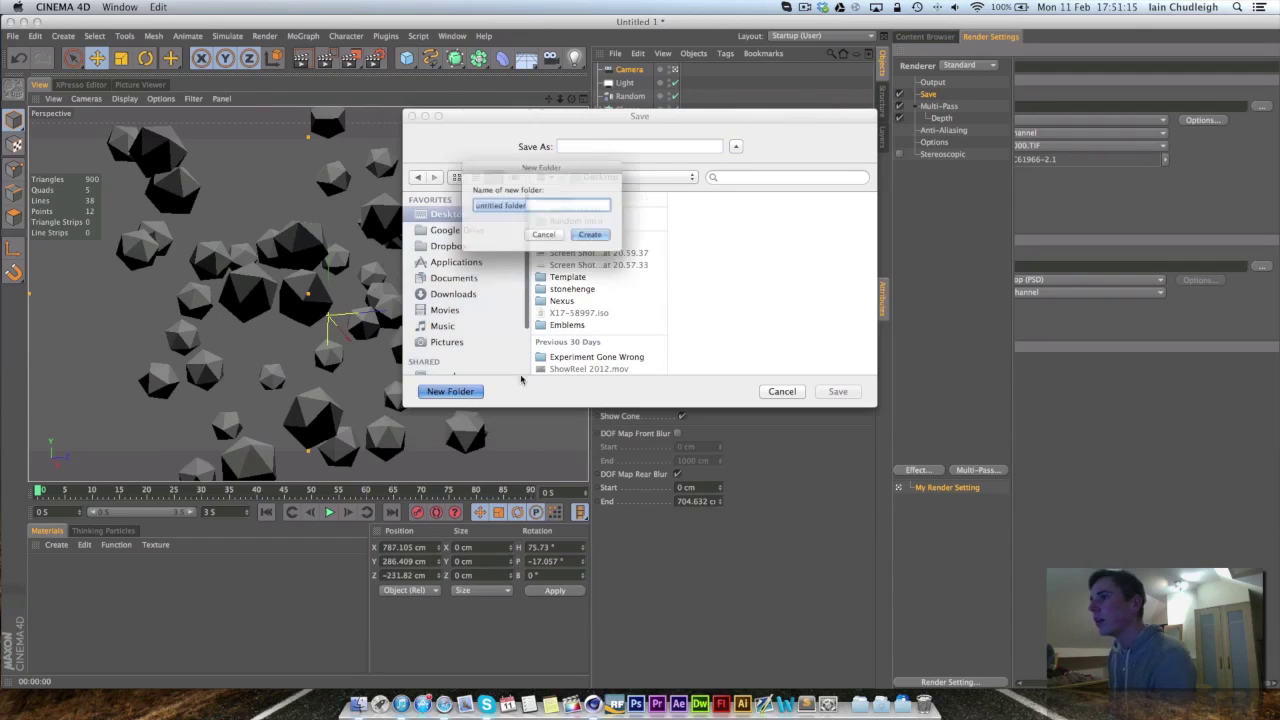
type("tut")
key("Return")
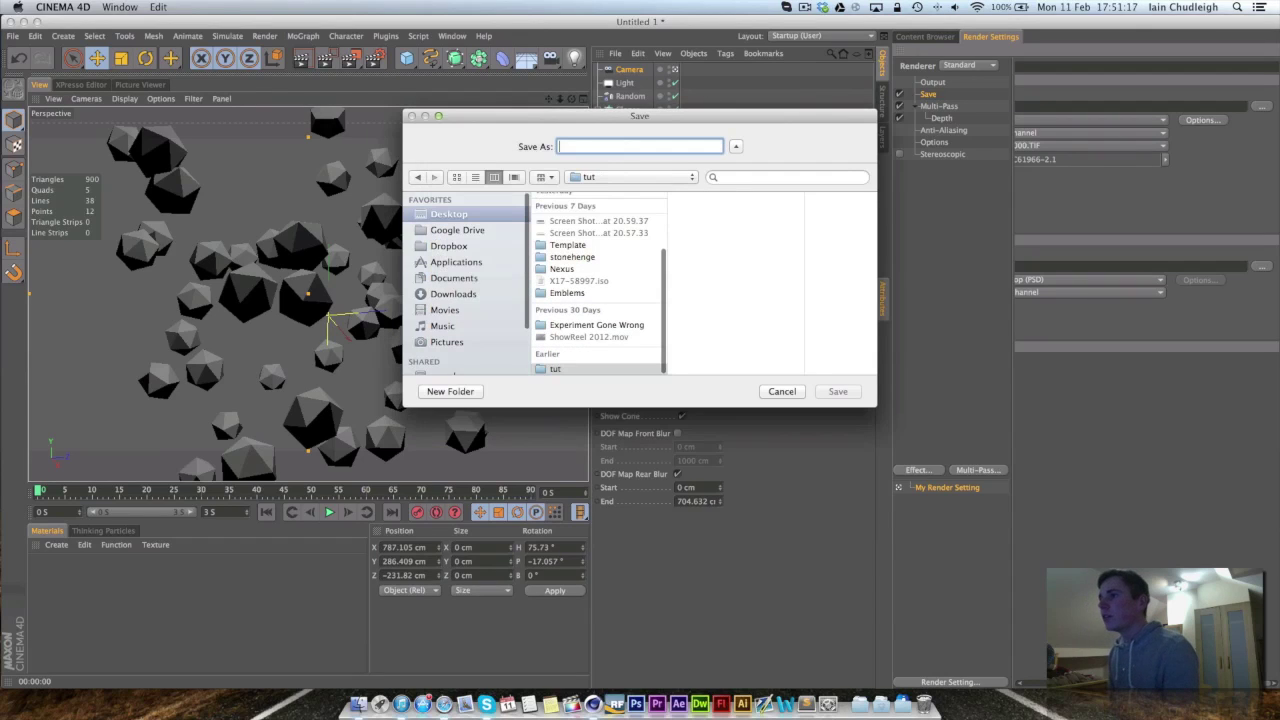
type("test")
key("Return")
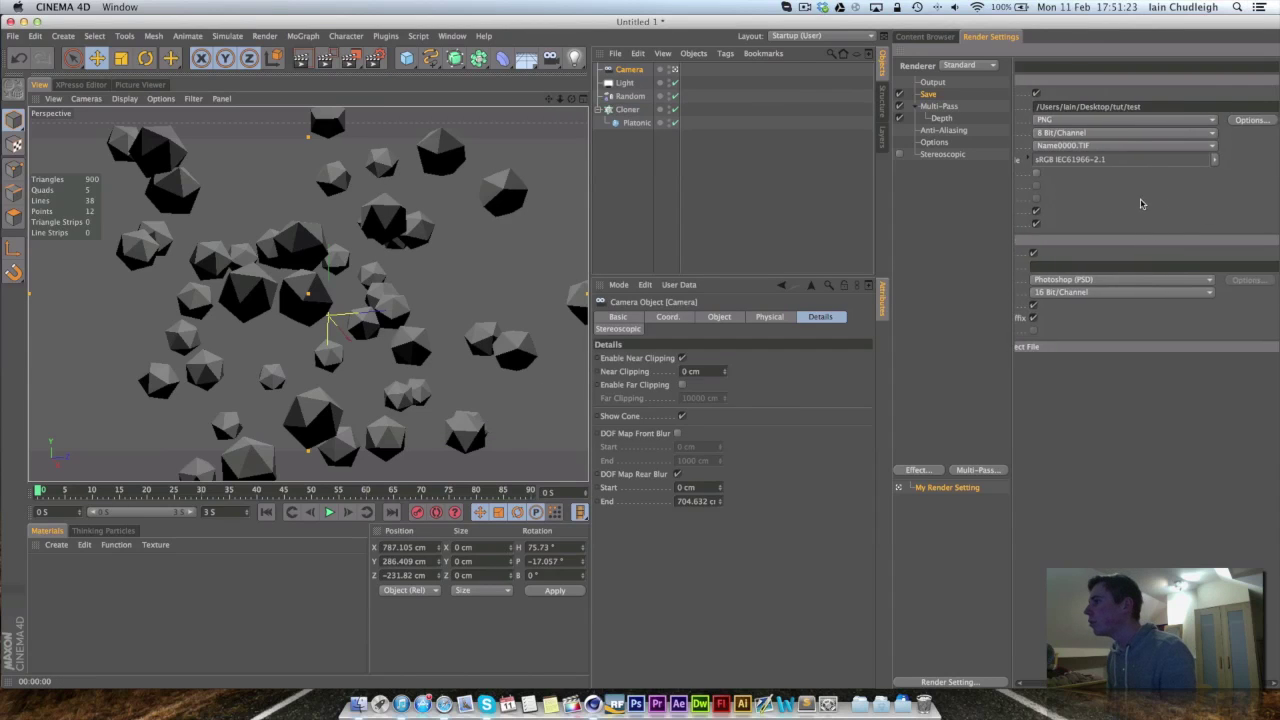
Step: Set the multi-pass image format to PNG and its output file to depth in the tut folder
left_click(1118, 284)
left_click(1104, 412)
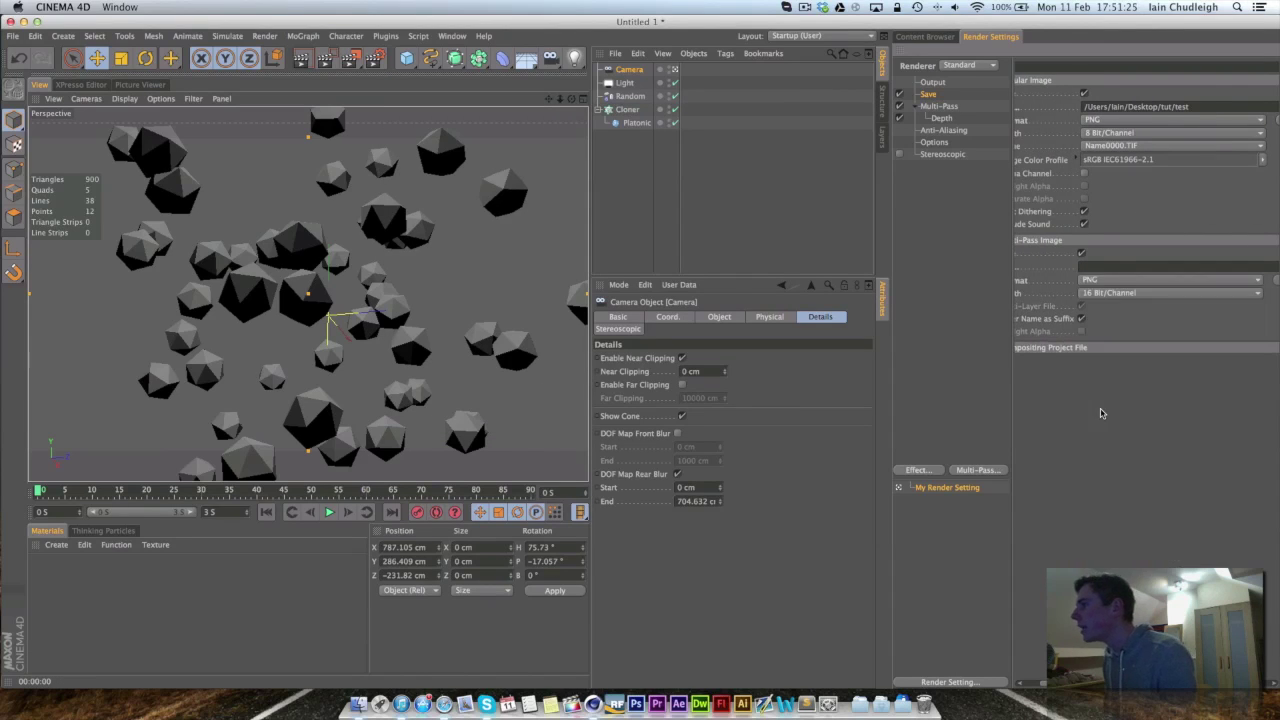
scroll(1180, 370, "right", 5)
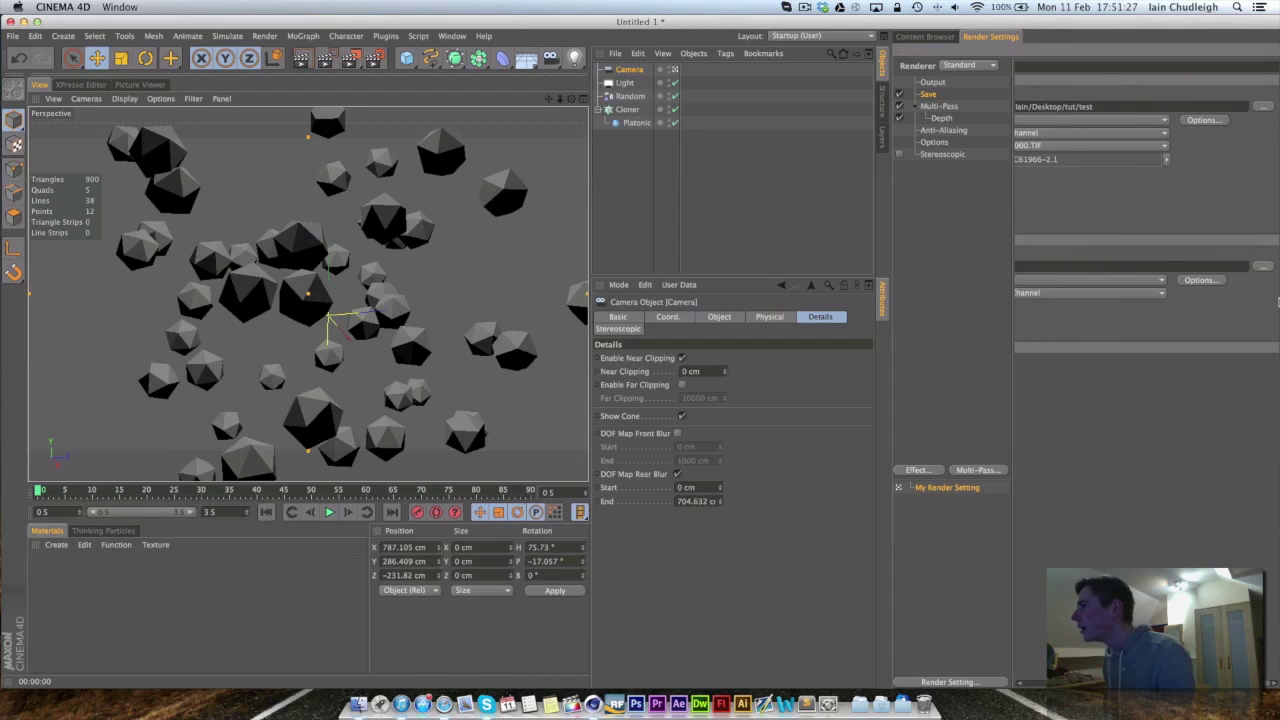
left_click(1268, 270)
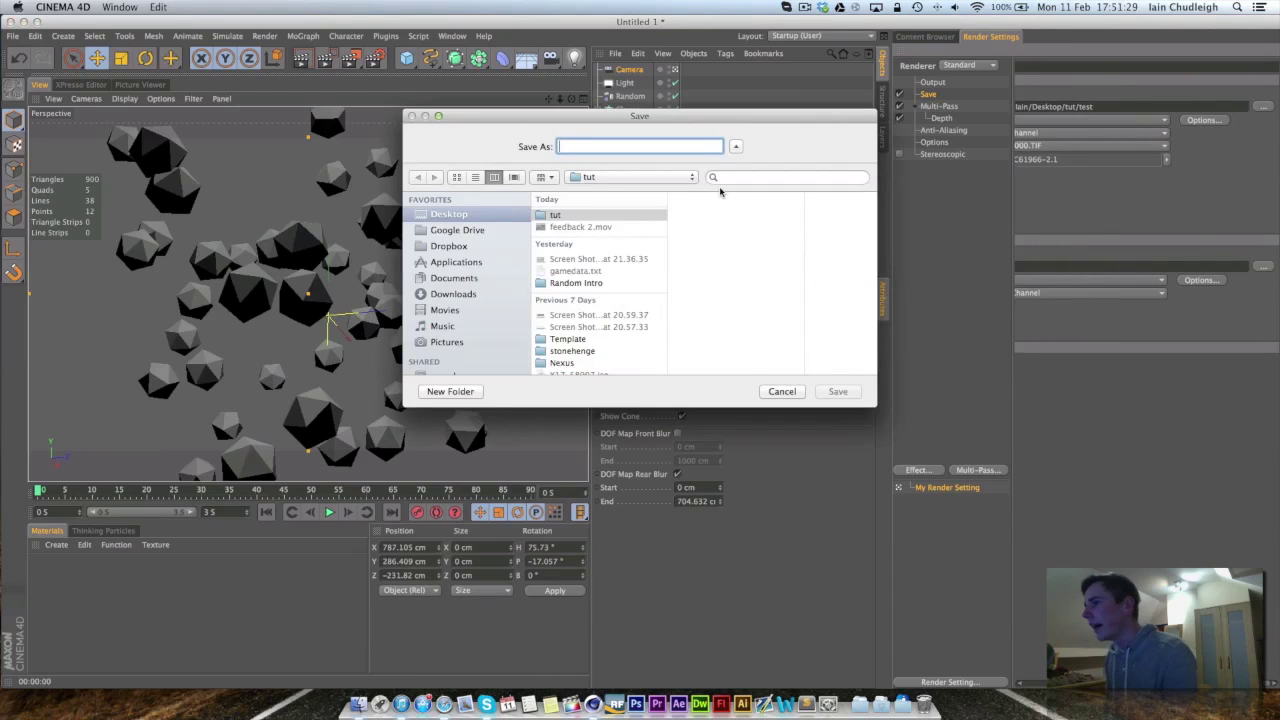
type("depth")
key("Return")
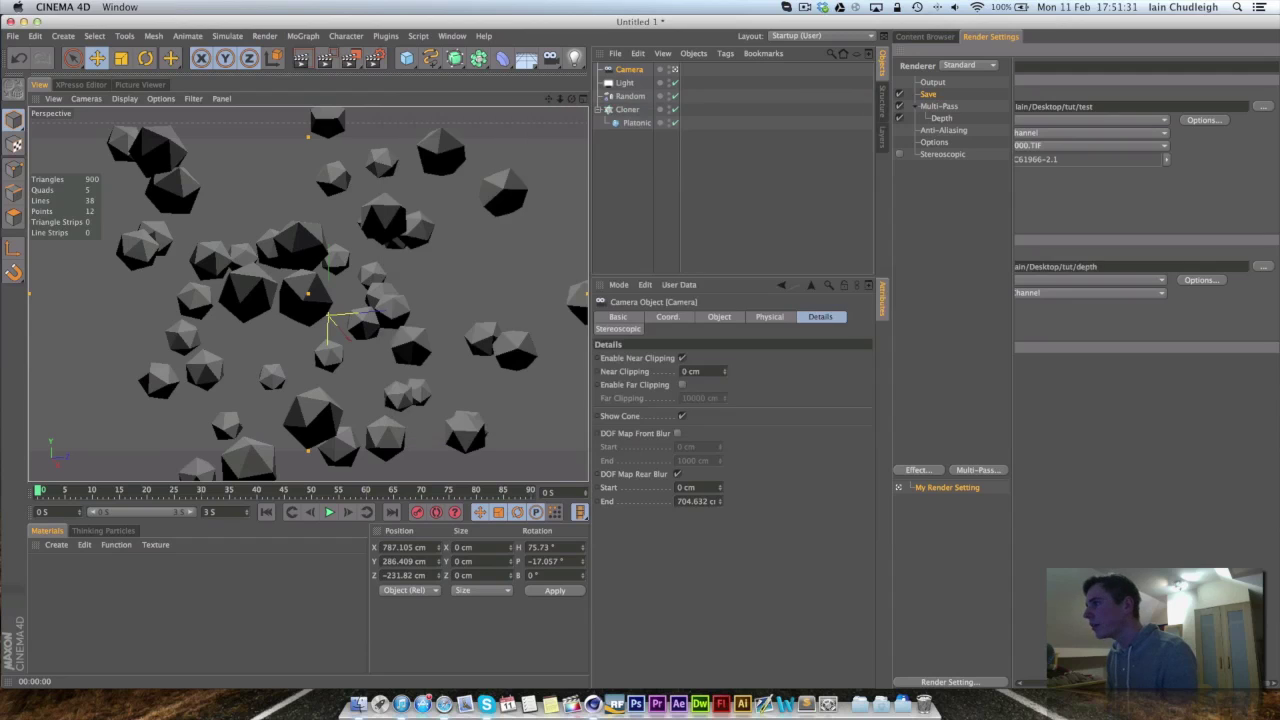
Step: Render the scene to the Picture Viewer and display its Depth layer in Single-Pass mode
scroll(1054, 200, "left", 5)
key("shift+r")
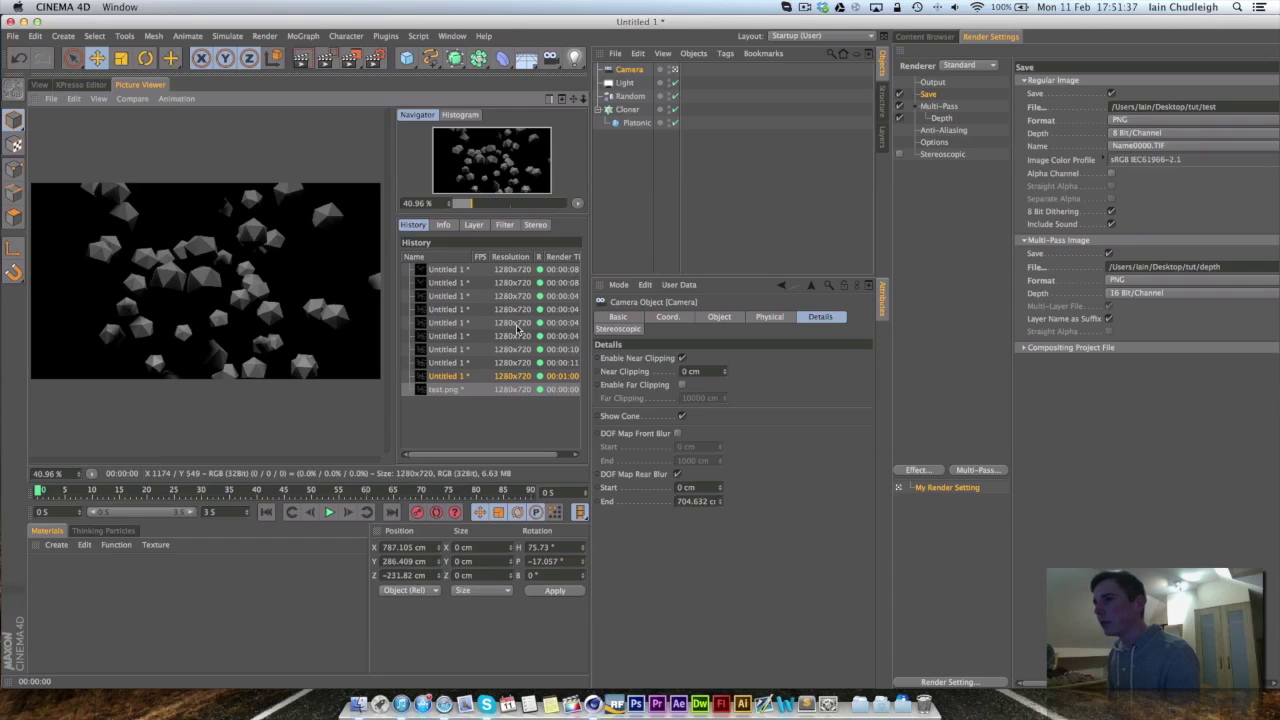
left_click(474, 225)
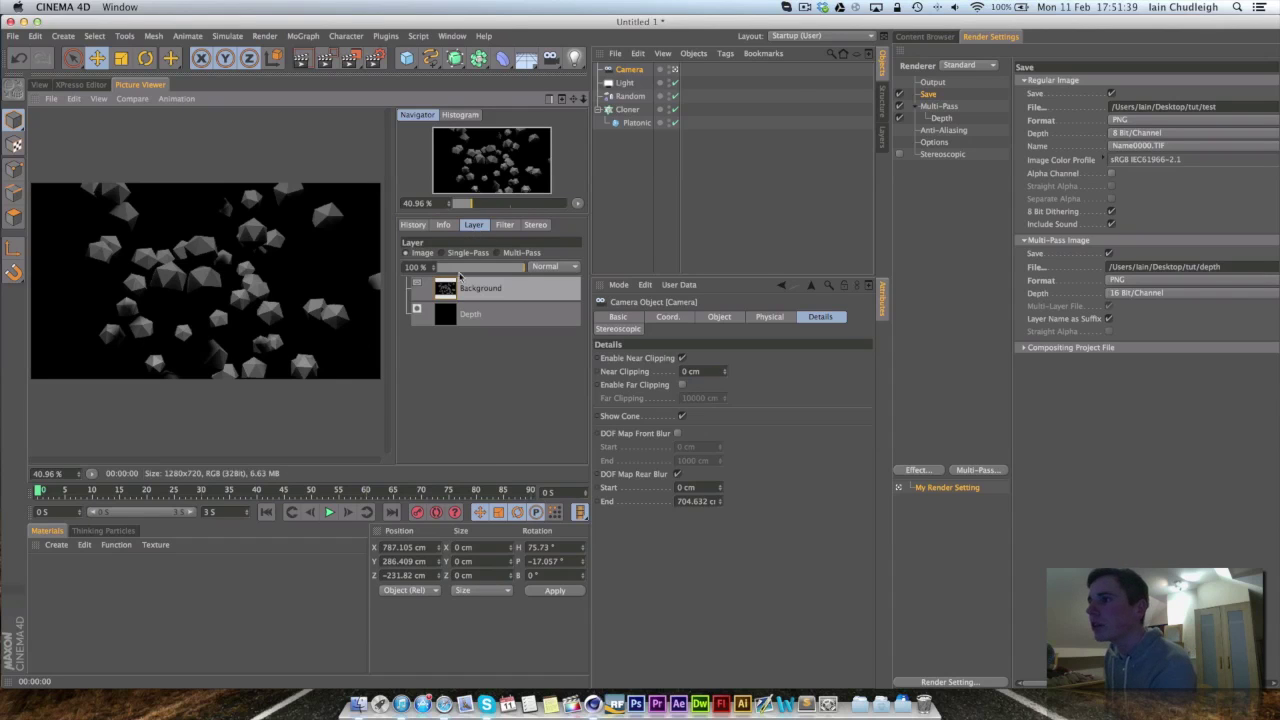
left_click(417, 284)
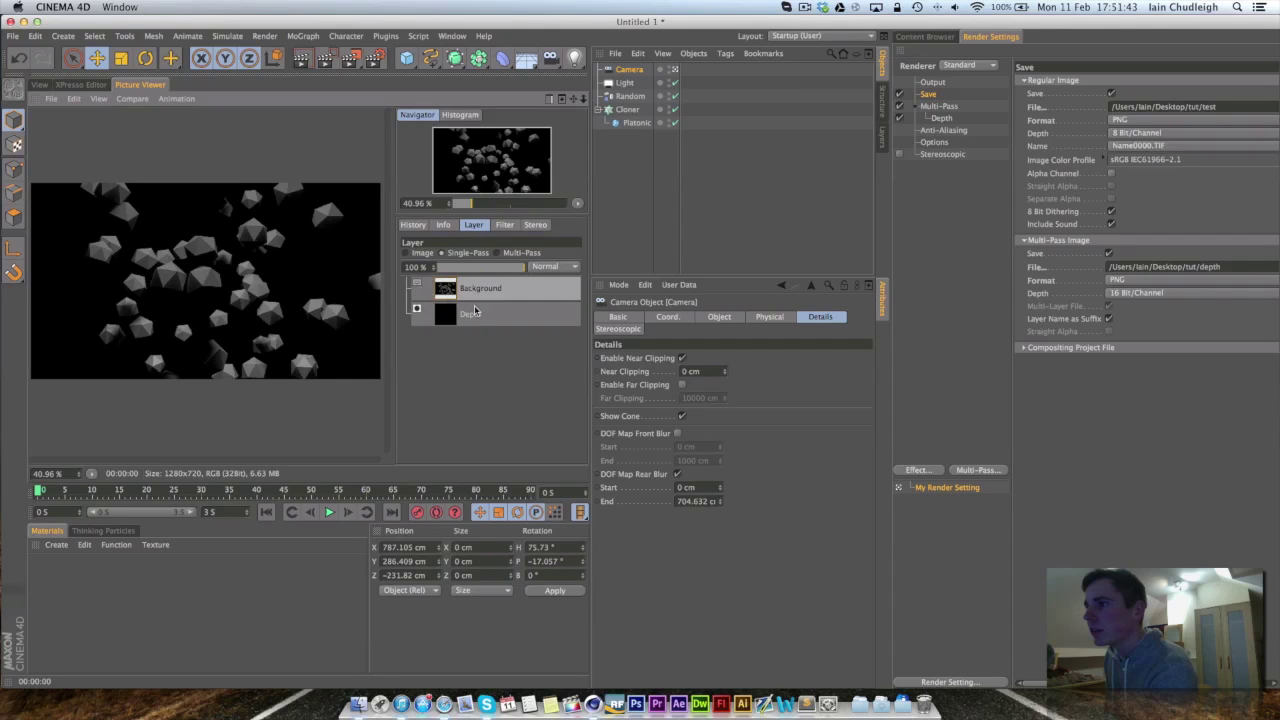
left_click(417, 310)
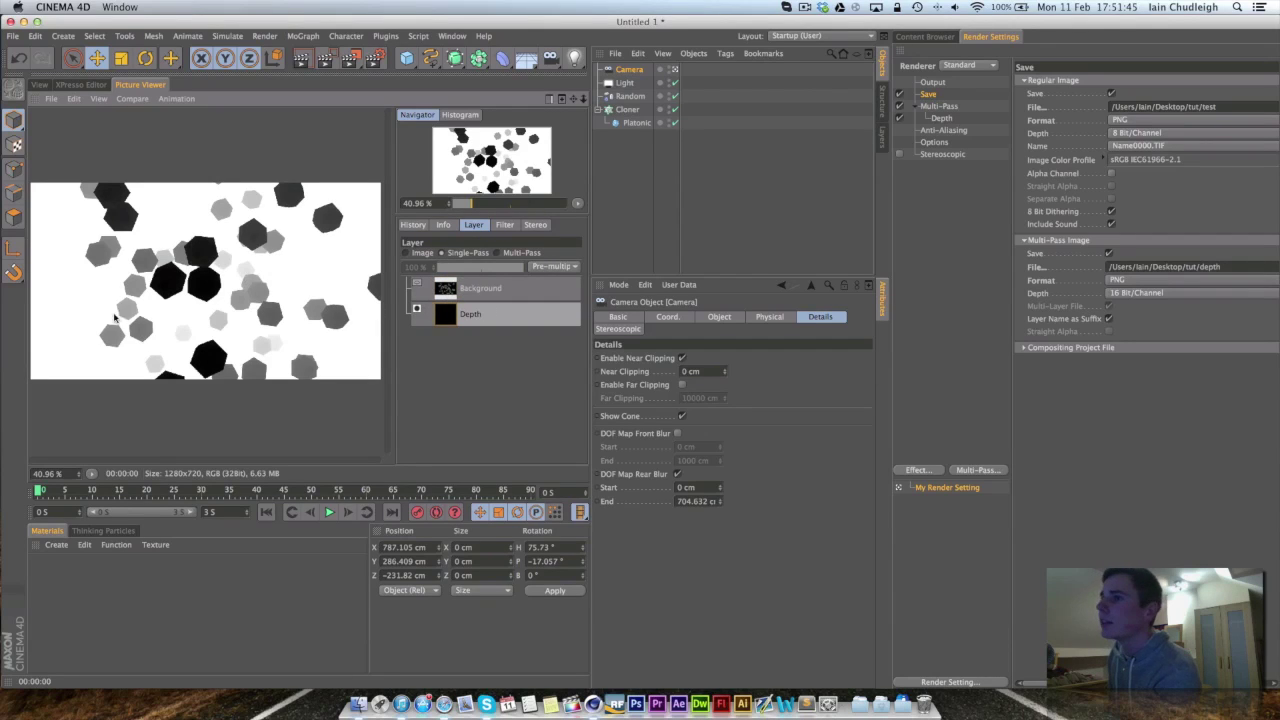
left_click(461, 286)
left_click(487, 311)
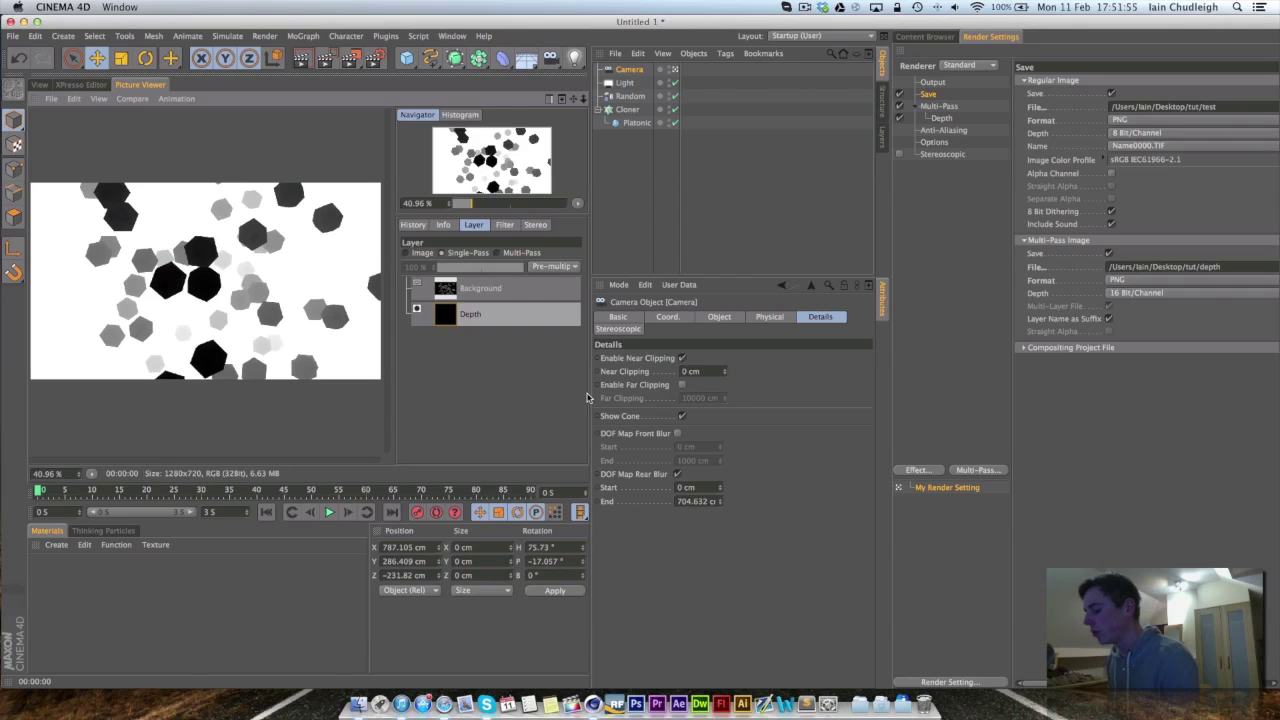
Step: Hide Cinema 4D and launch After Effects
key("super+h")
left_click(678, 704)
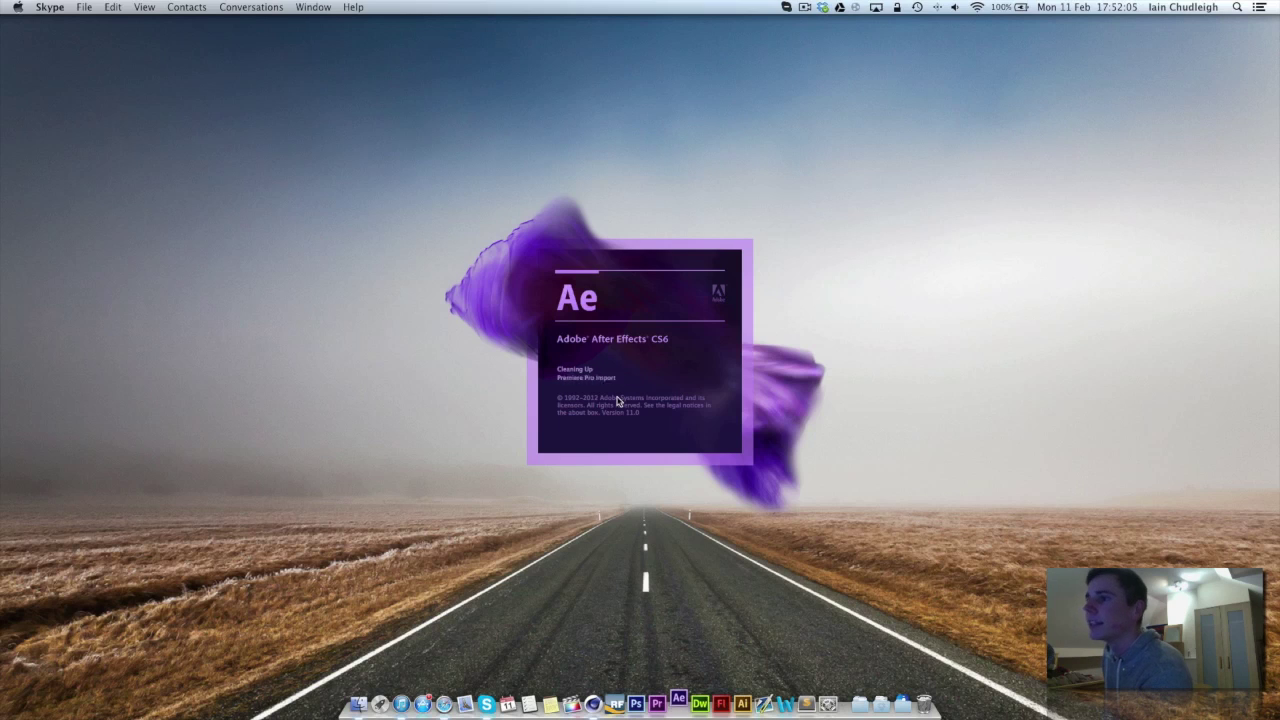
left_click(853, 7)
left_click(817, 30)
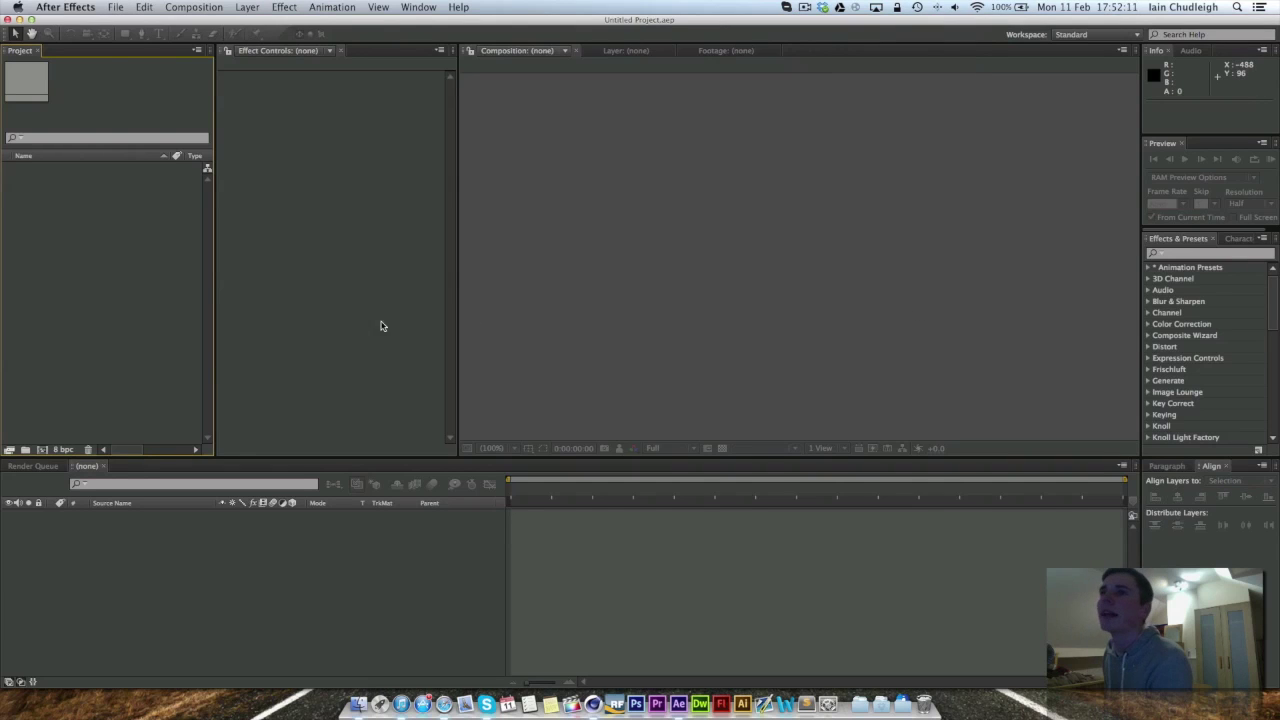
Step: Import depth_depth.png and test.png from the Desktop's tut folder into the project
double_click(97, 247)
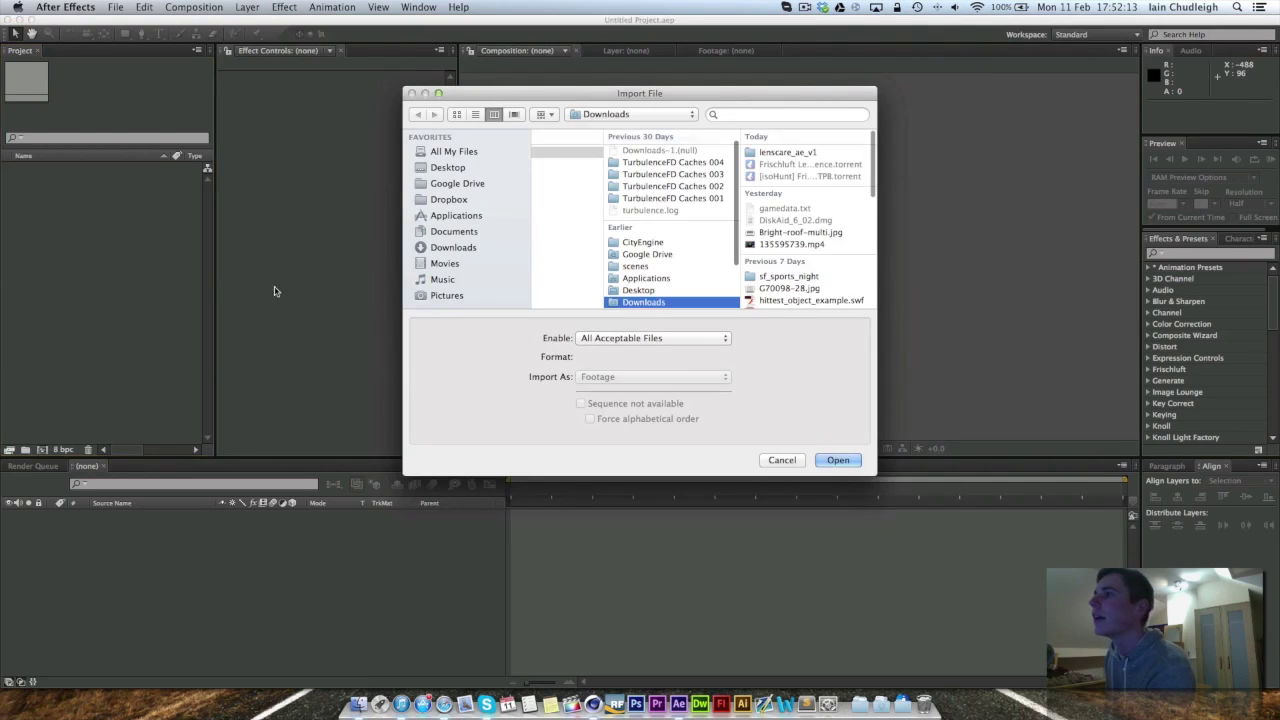
left_click(638, 290)
left_click(785, 152)
key("super+a")
left_click(837, 459)
left_click(152, 328)
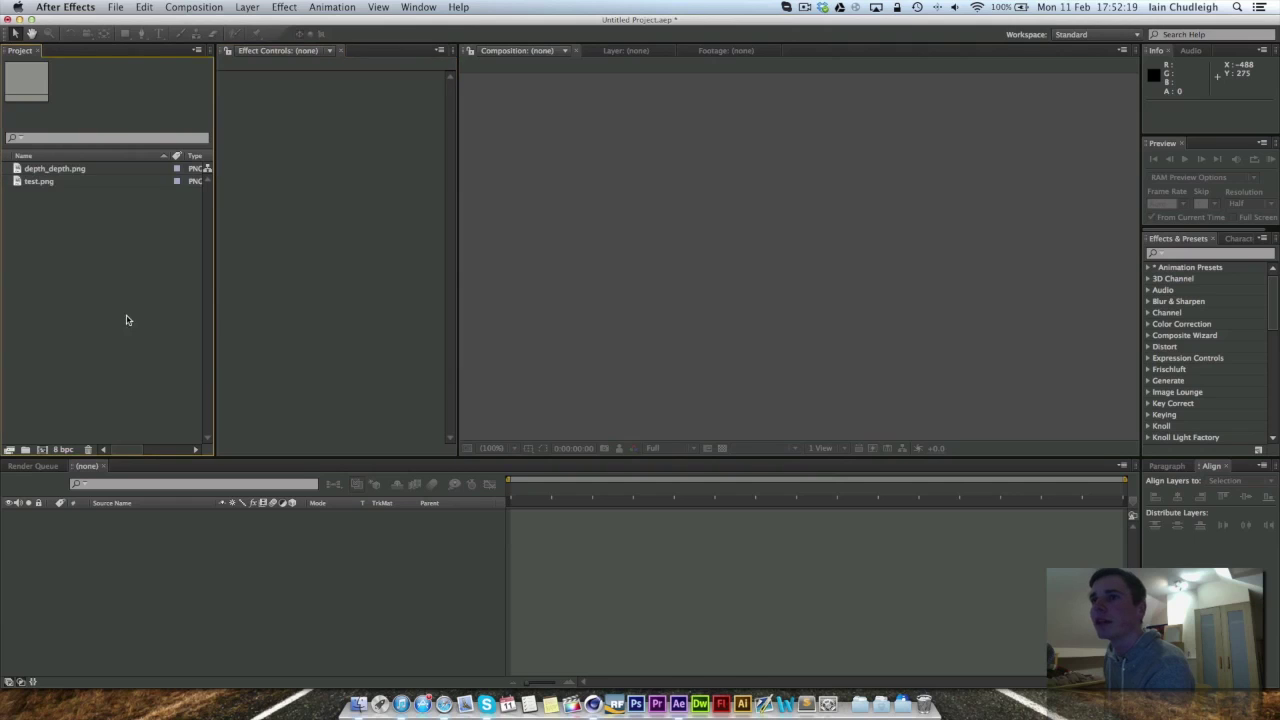
Step: Create a composition from test.png and view it at 50%
left_click_drag(40, 182, 44, 450)
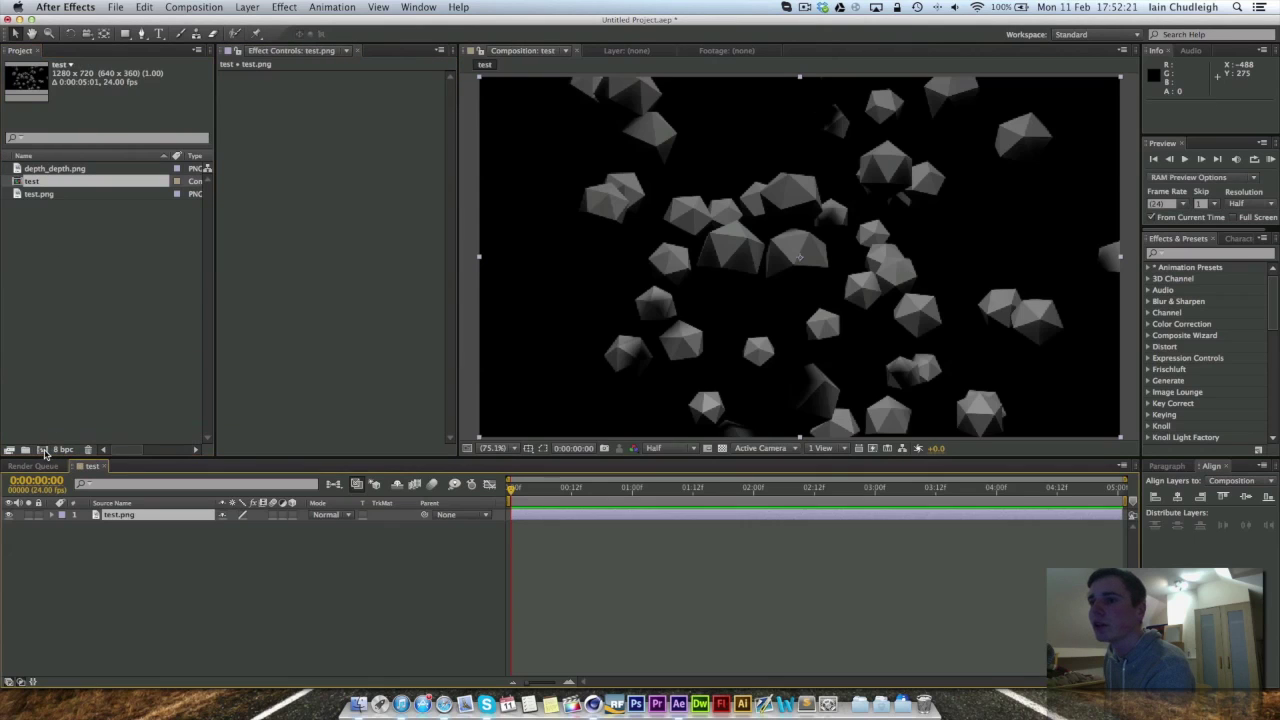
key("comma")
key("comma")
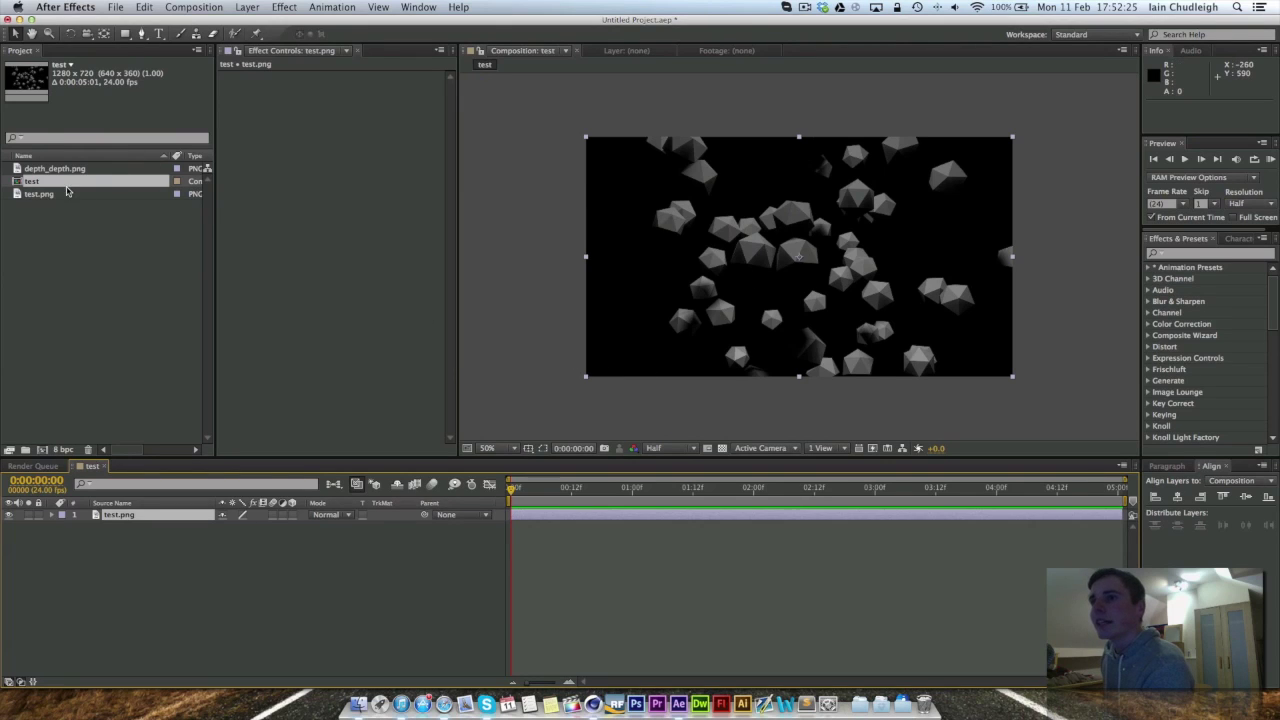
Step: Add depth_depth.png as a layer beneath test.png and toggle the upper layer's visibility to compare the two images
left_click_drag(55, 170, 120, 564)
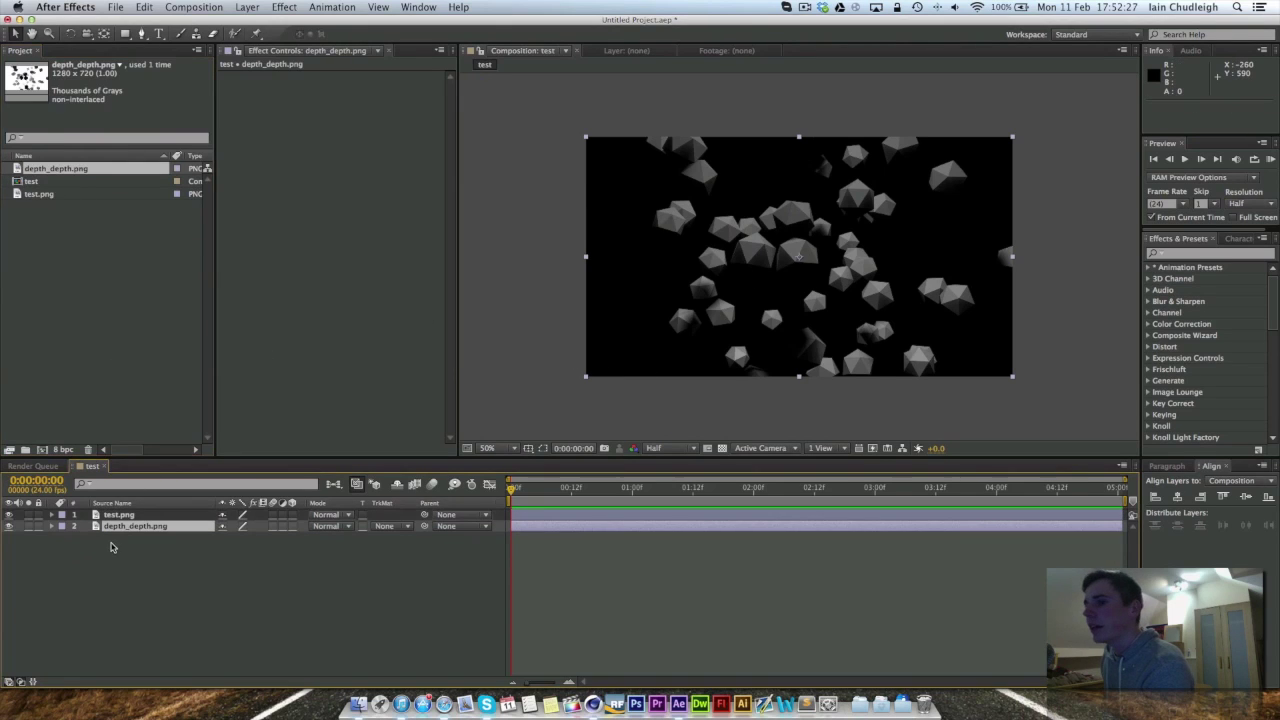
left_click(10, 515)
left_click(10, 515)
left_click(10, 515)
left_click(10, 515)
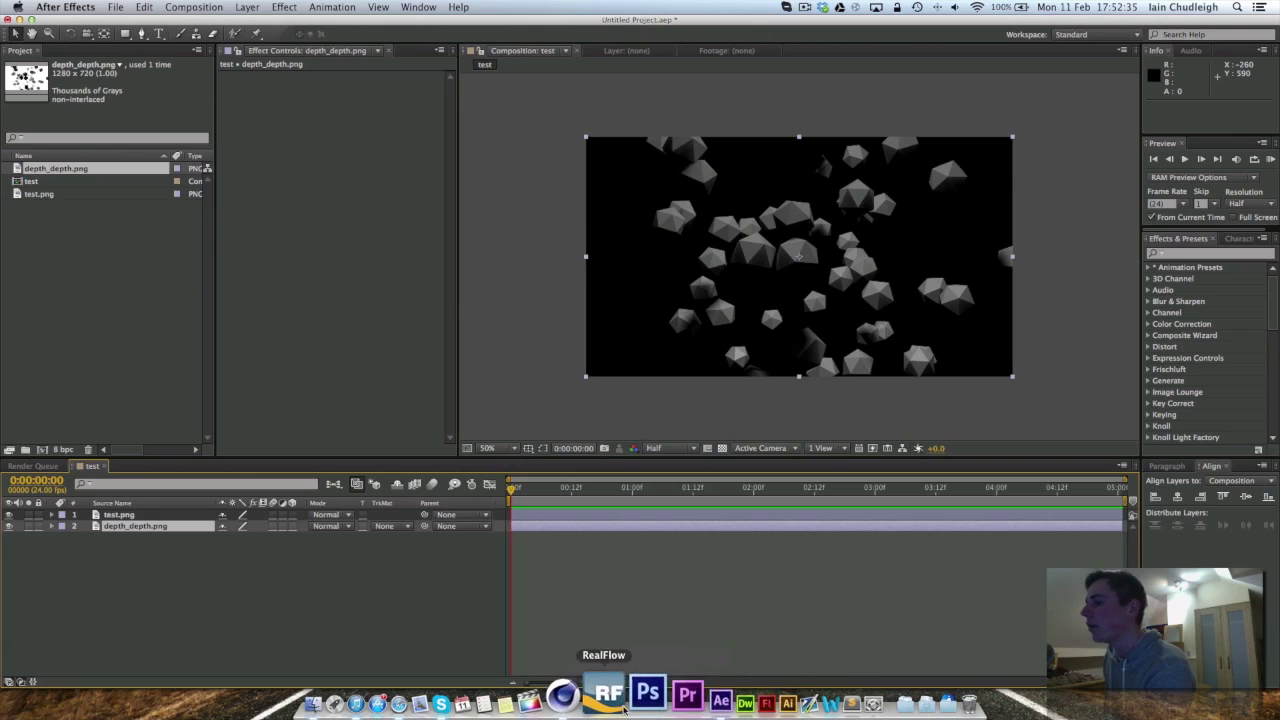
Step: Switch to Cinema 4D, review the save settings of the regular and multi-pass images, and return to After Effects
left_click(593, 705)
scroll(1120, 260, "right", 2)
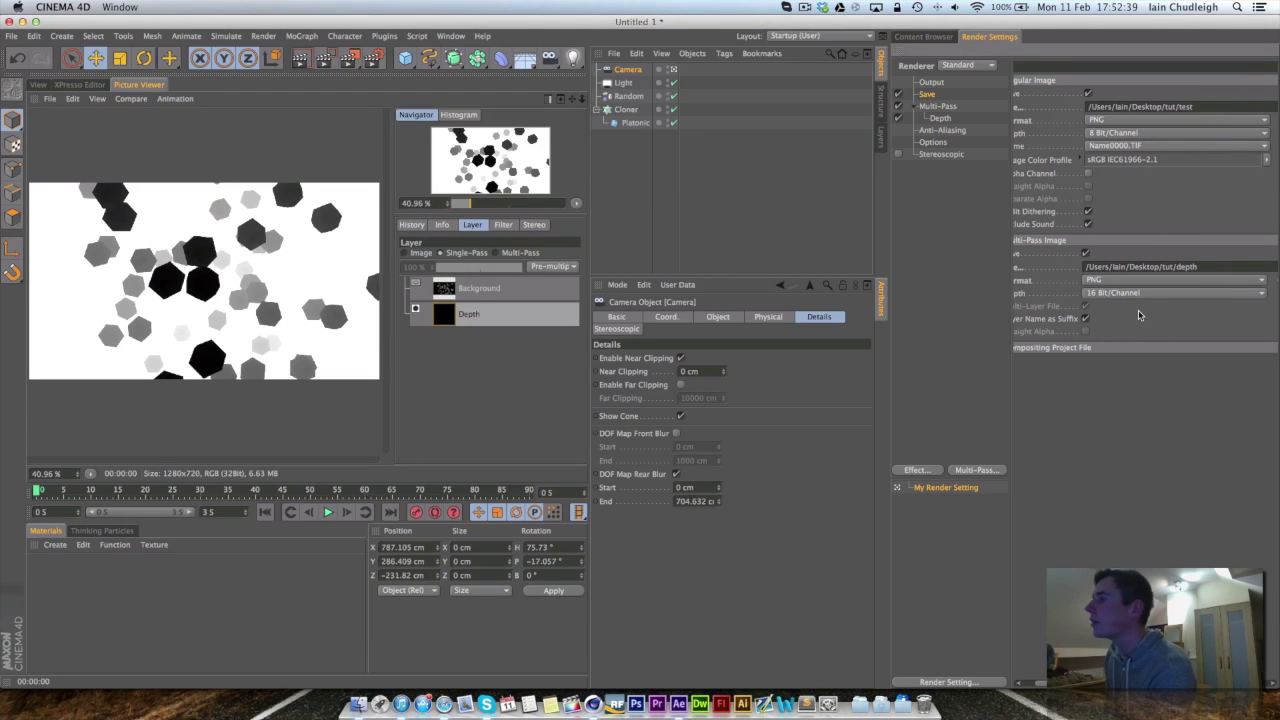
scroll(1200, 198, "left", 3)
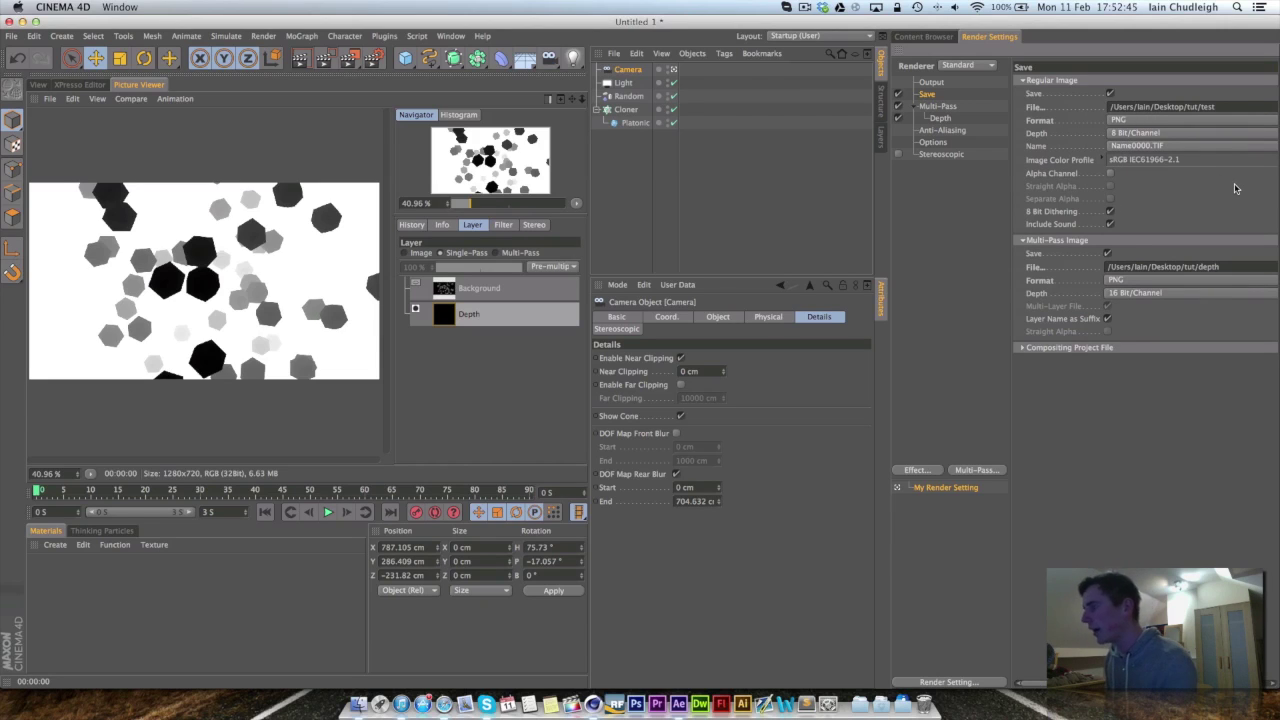
key("super+Tab")
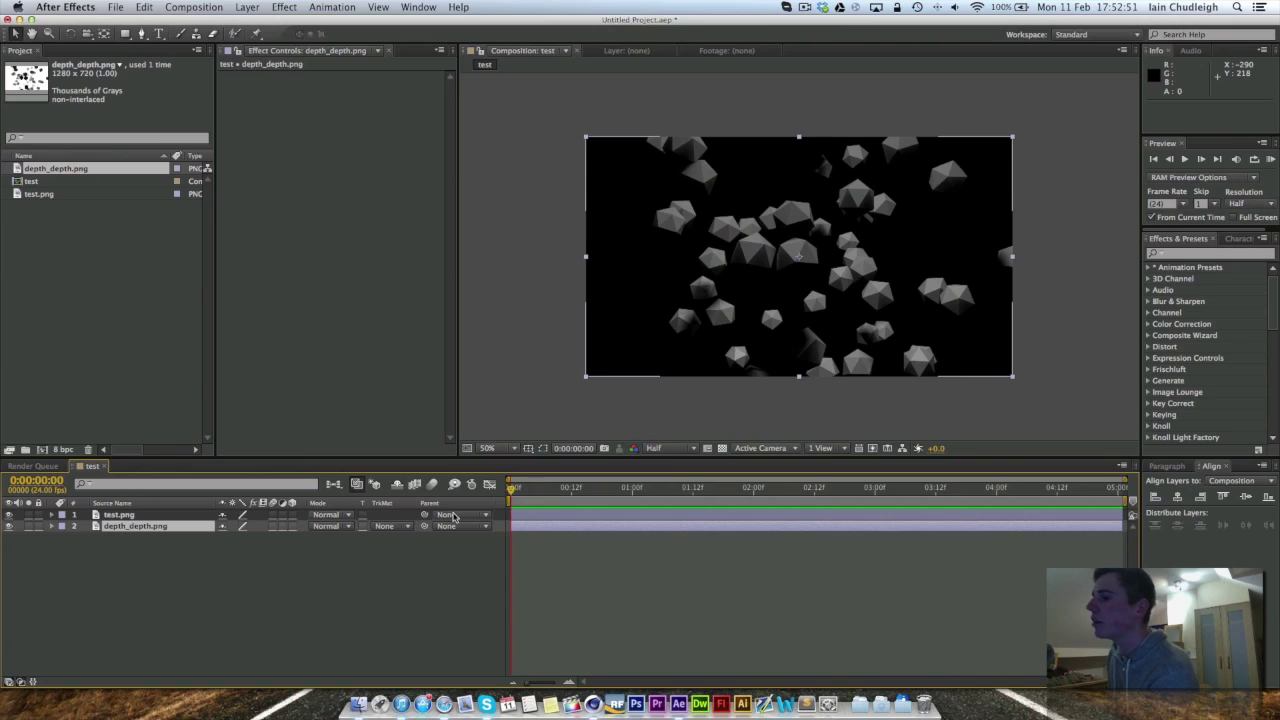
Step: Apply Camera Lens Blur to the test.png layer and use depth_depth.png as its blur map layer
left_click(190, 518)
left_click(1217, 258)
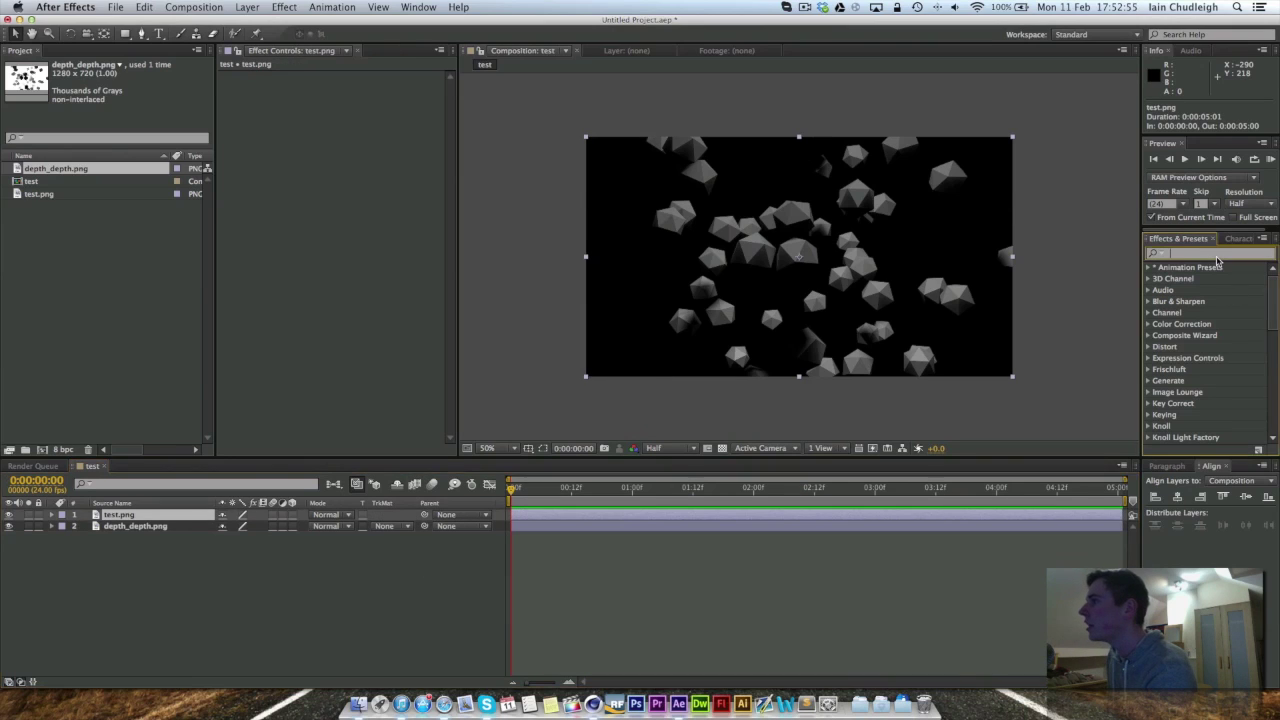
type("camera")
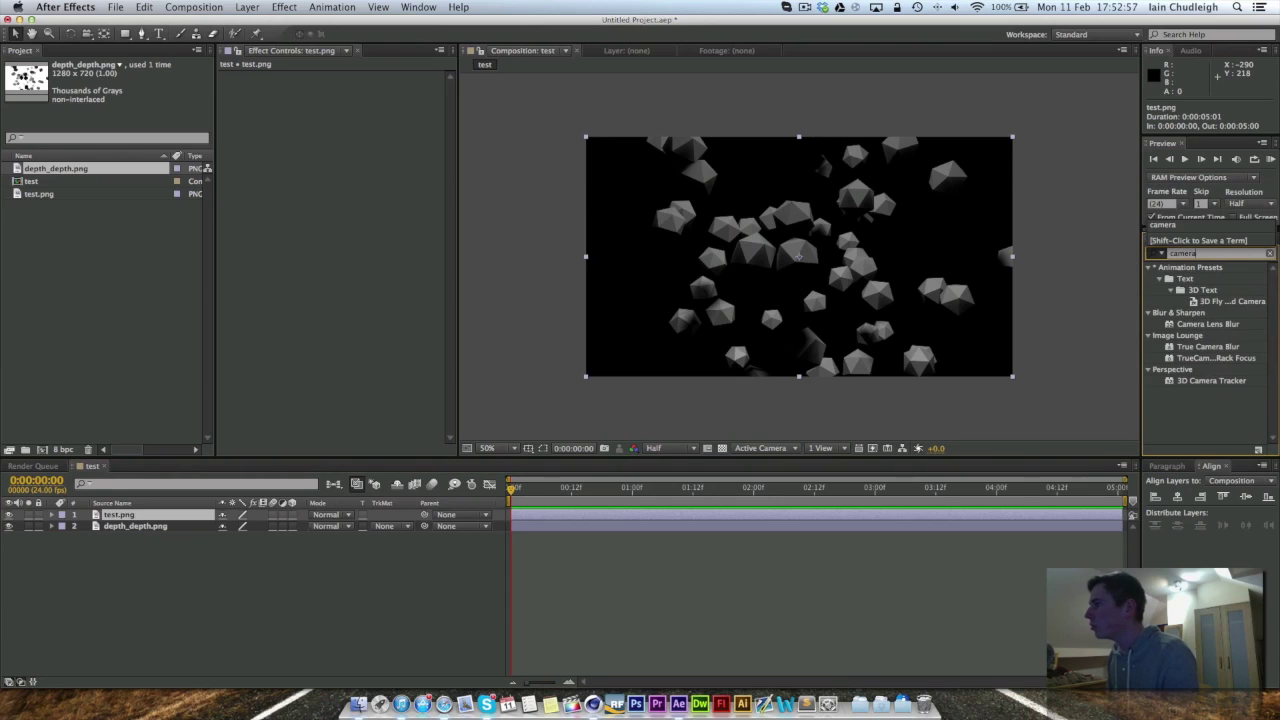
left_click_drag(1215, 326, 871, 516)
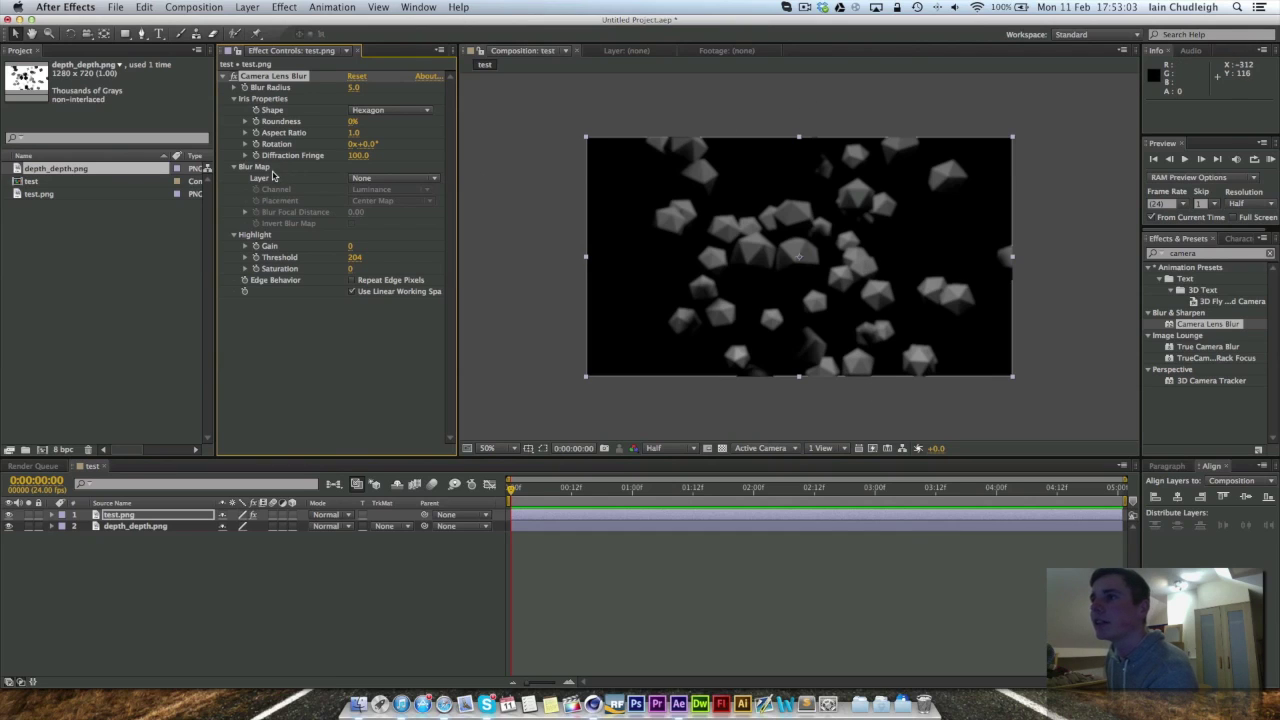
left_click(365, 180)
left_click(391, 228)
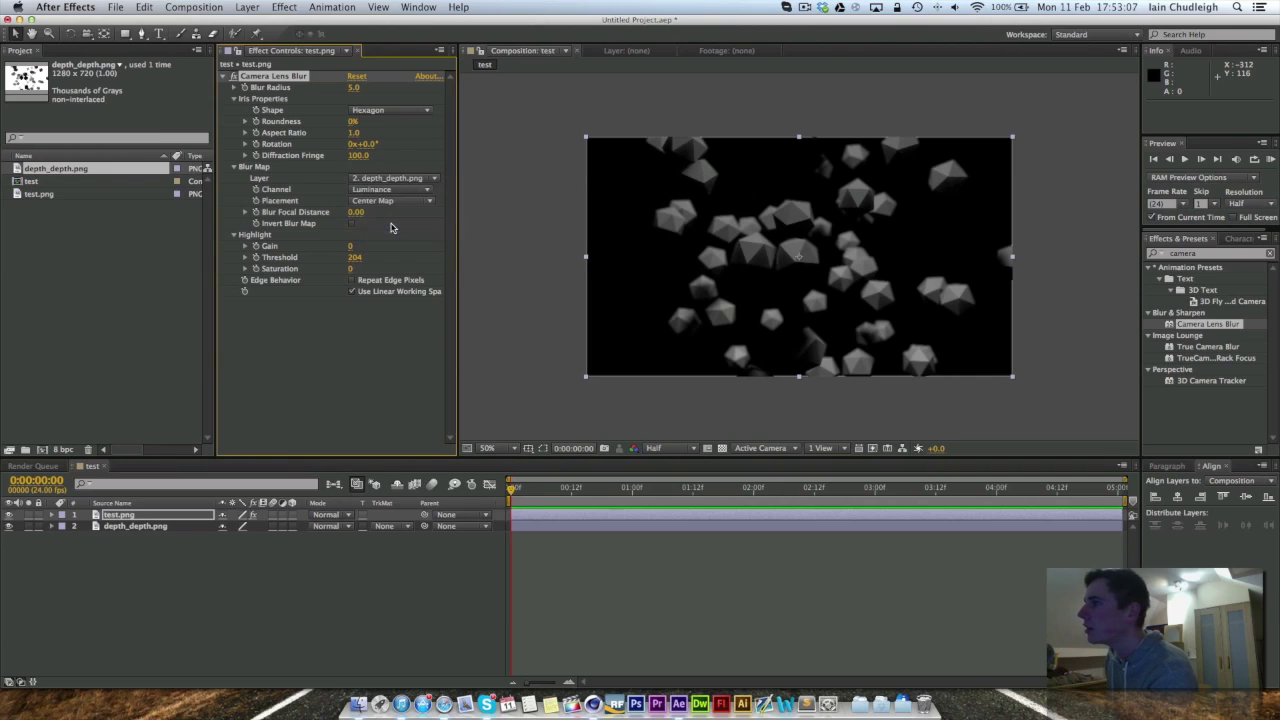
Step: Set the lens blur's radius to 5.0, Blur Focal Distance to 1.00, highlight Gain to 56 and Threshold to 18
mouse_move(352, 88)
left_mouse_down()
mouse_move(434, 94)
mouse_move(344, 100)
left_mouse_up()
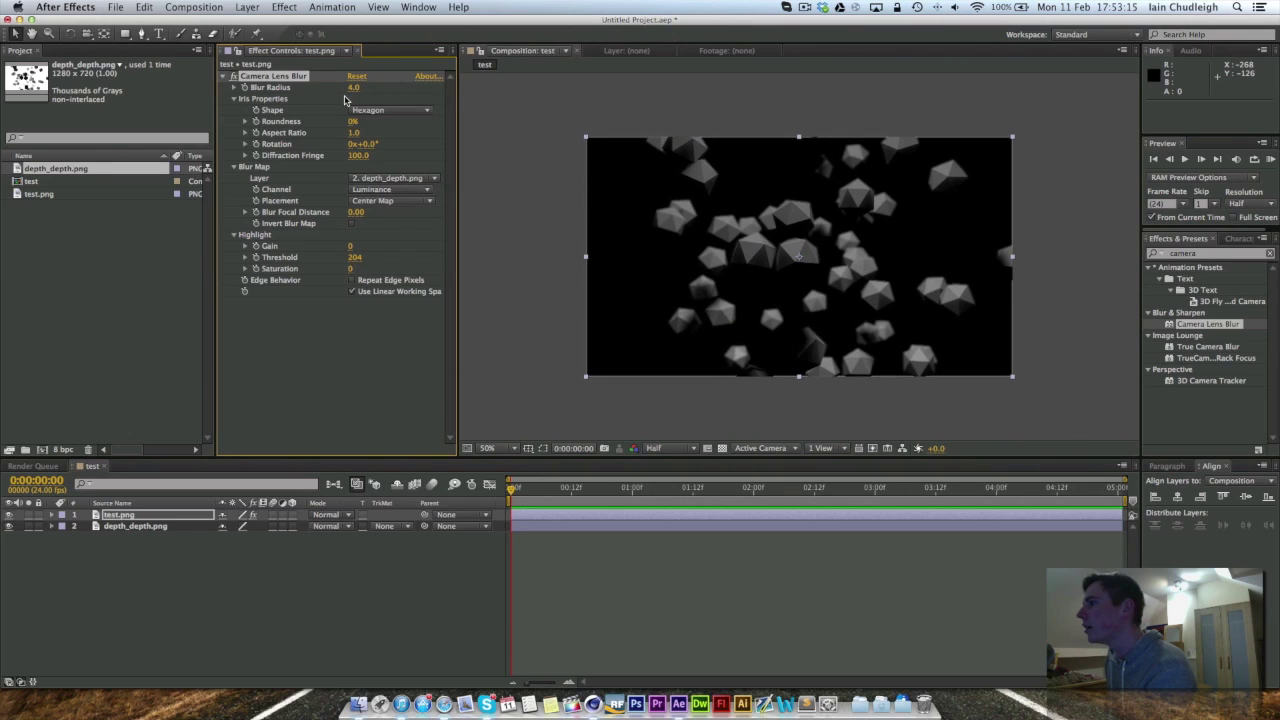
left_click_drag(359, 213, 395, 220)
left_click_drag(371, 227, 445, 229)
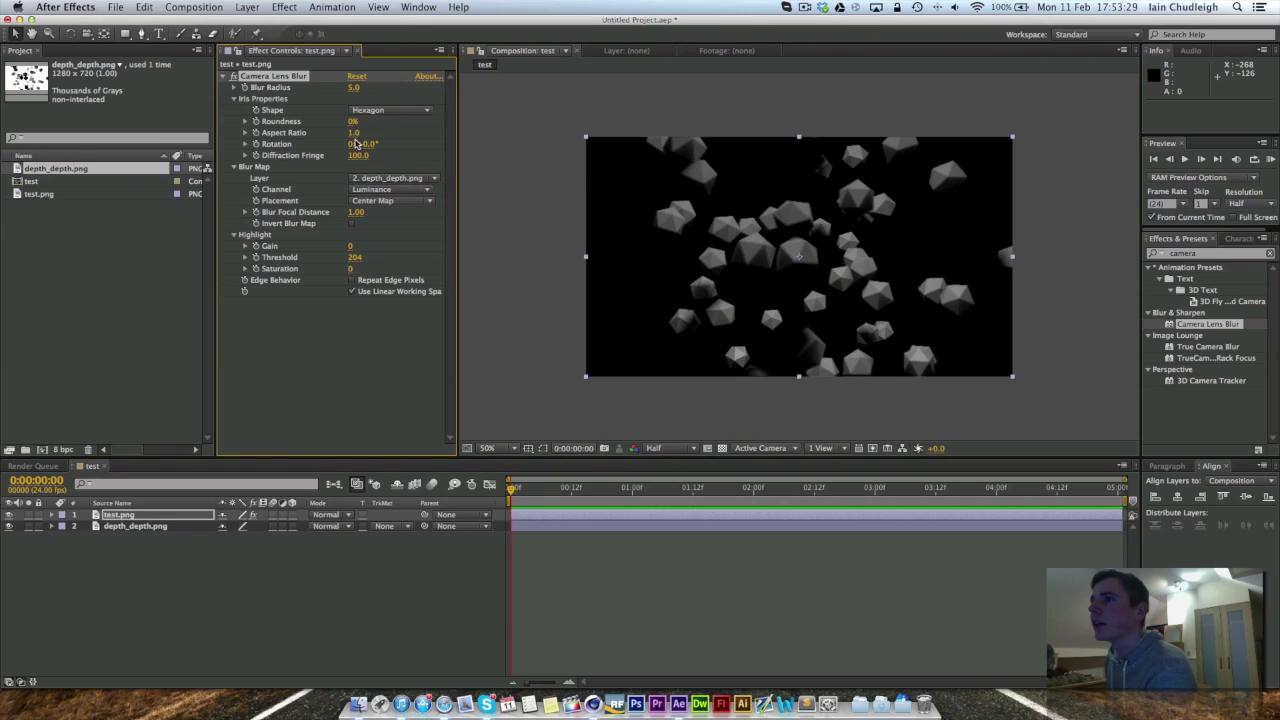
left_click_drag(350, 246, 291, 266)
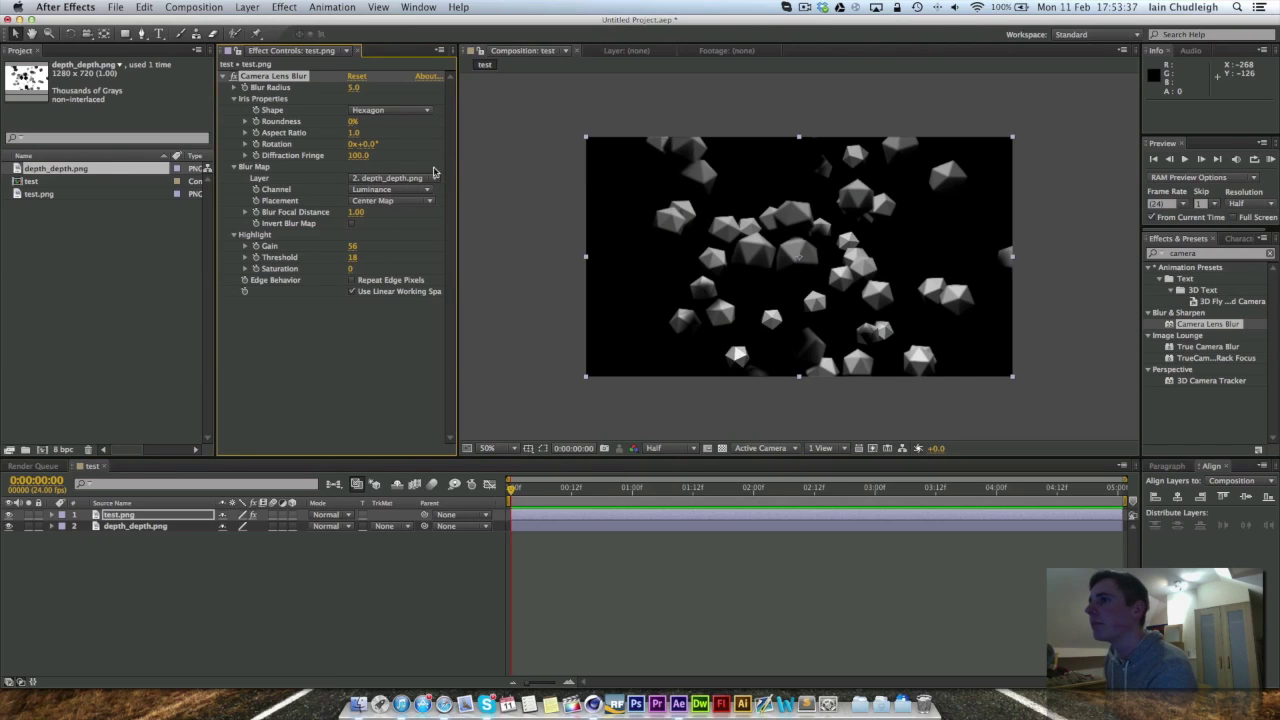
Step: Set the Camera Lens Blur's Aspect Ratio to 1.0 and Blur Radius to 22.0
left_click_drag(690, 155, 465, 163)
left_click(353, 132)
type("1")
key("Return")
left_click_drag(346, 88, 369, 110)
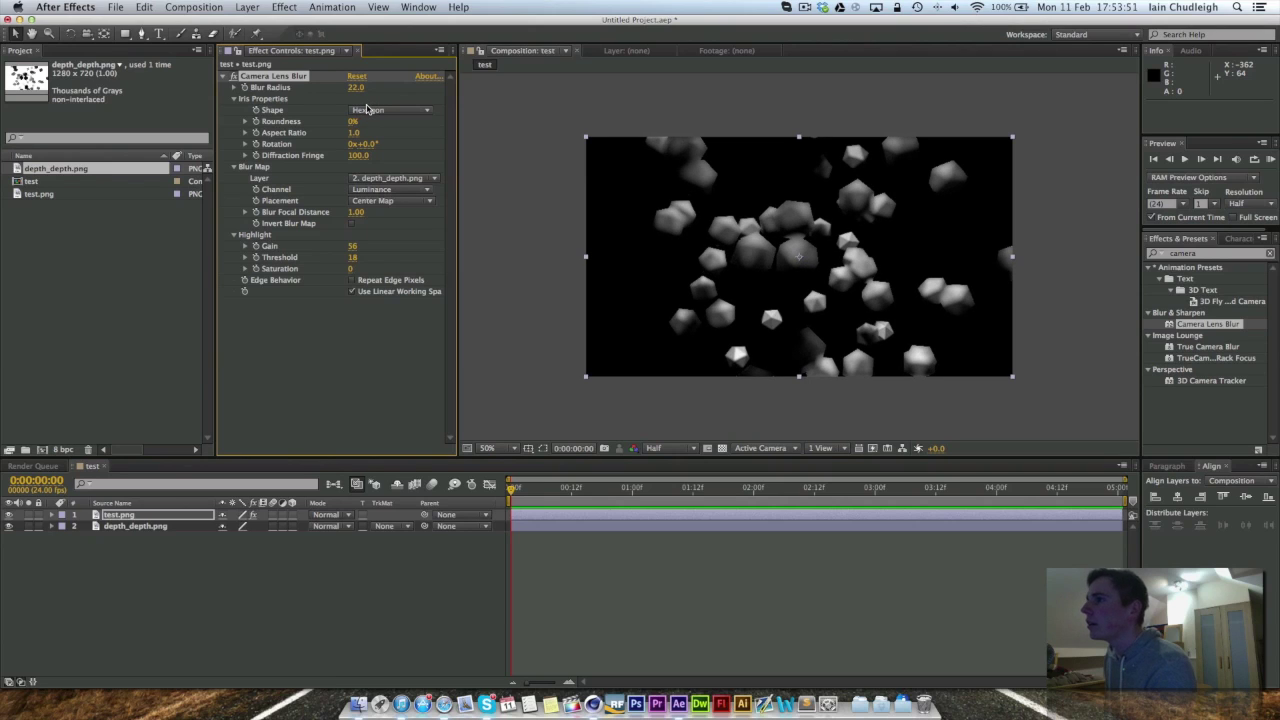
Step: Enable Repeat Edge Pixels on the lens blur and set its Blur Focal Distance to 0.01
left_click(352, 281)
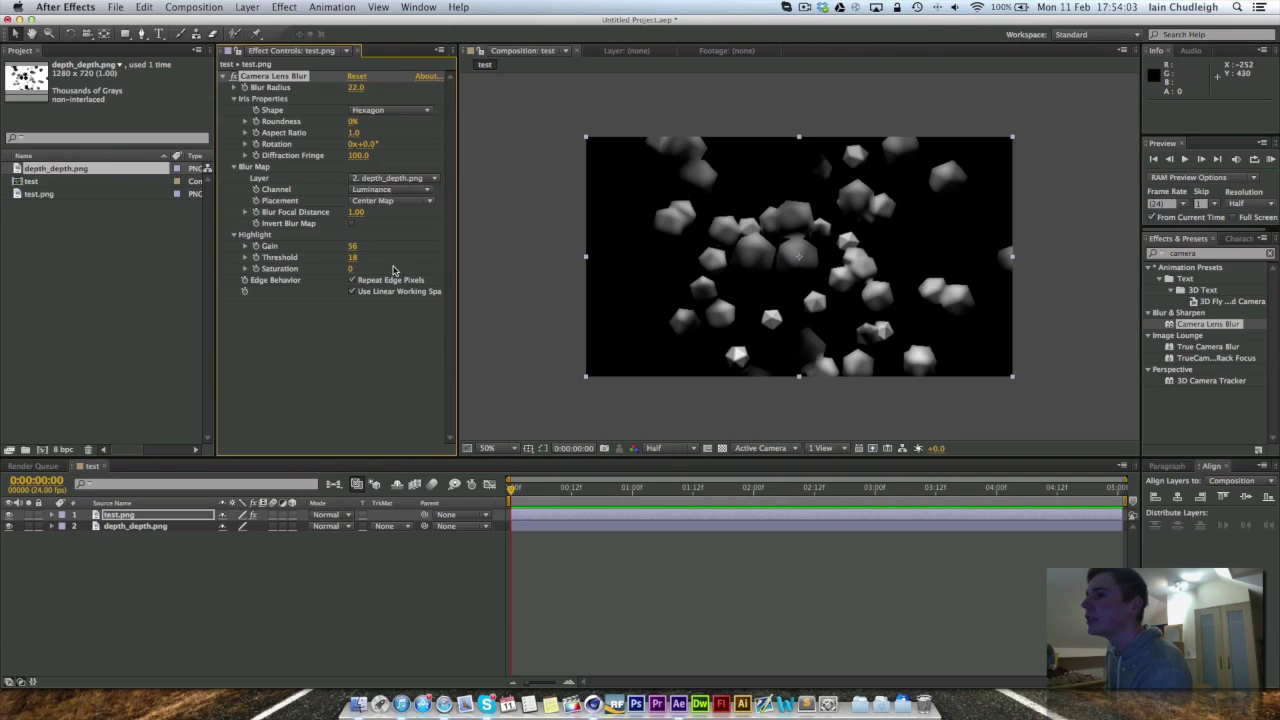
left_click(351, 292)
left_click(351, 292)
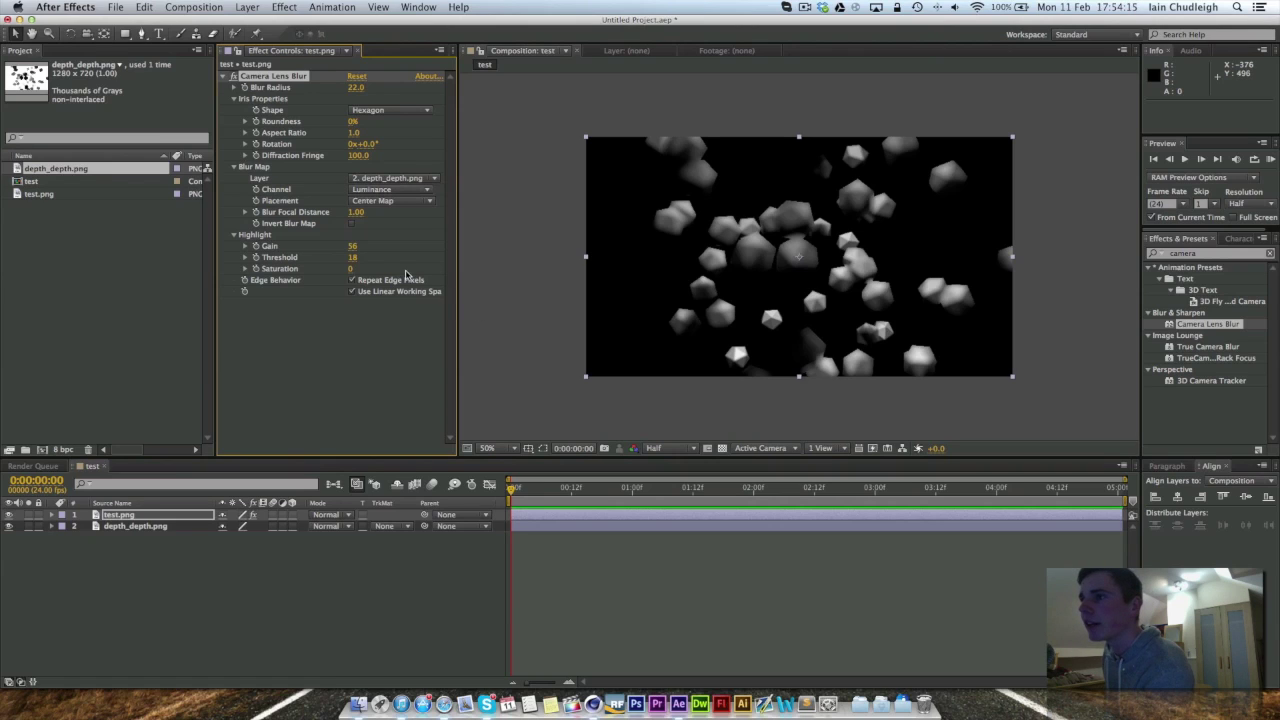
left_click_drag(358, 215, 326, 226)
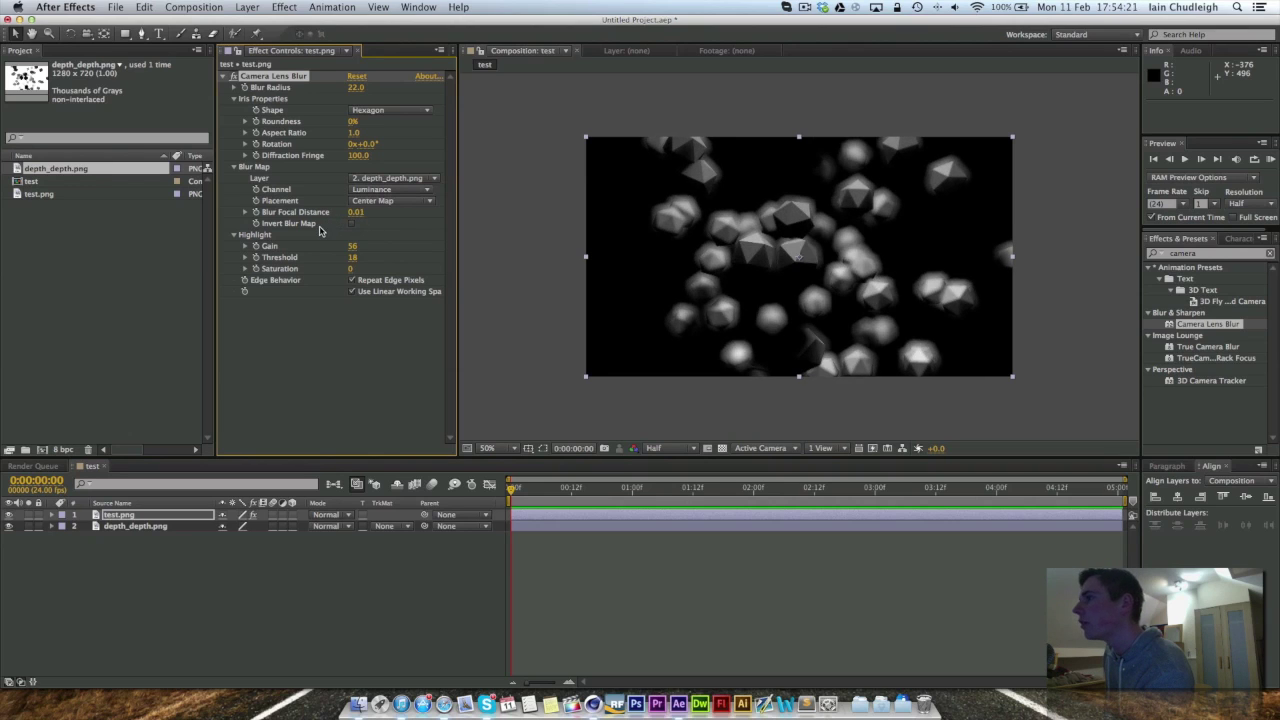
left_click(390, 200)
left_click(385, 200)
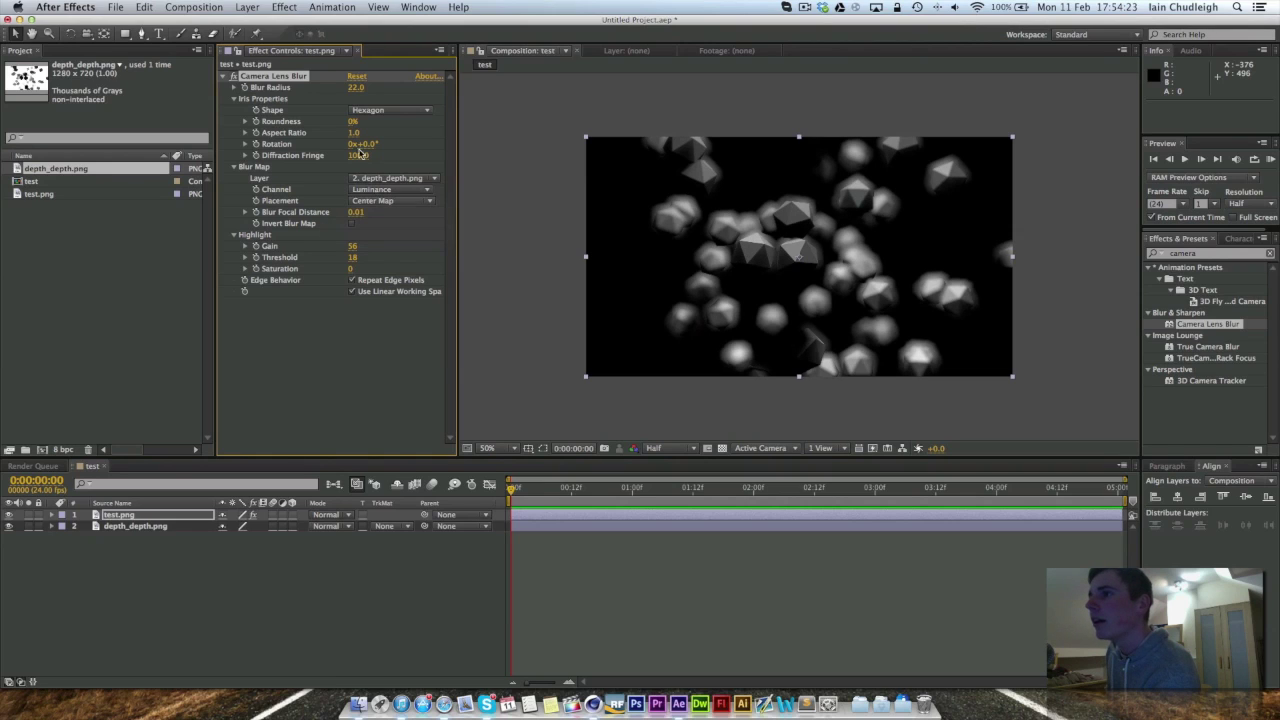
Step: Replace Camera Lens Blur on test.png with Frischluft's FL Depth Of Field, using depth_depth.png as its depth layer
key("Delete")
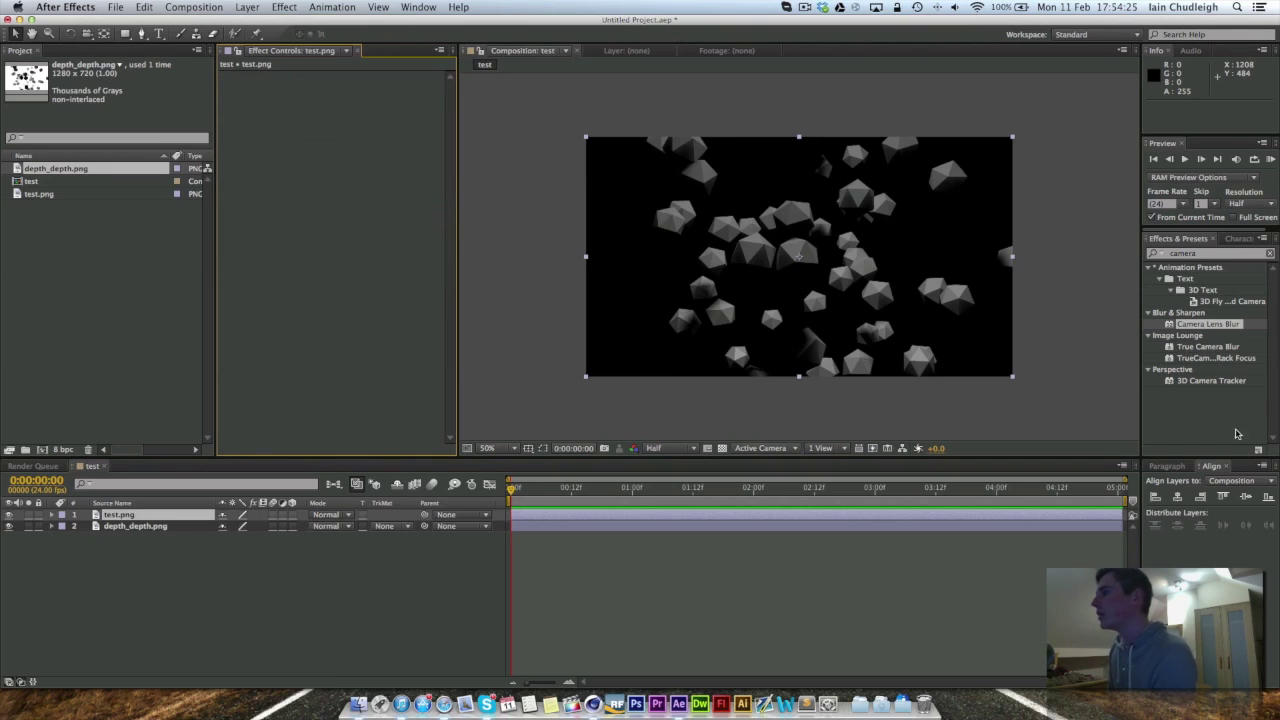
left_click(1270, 254)
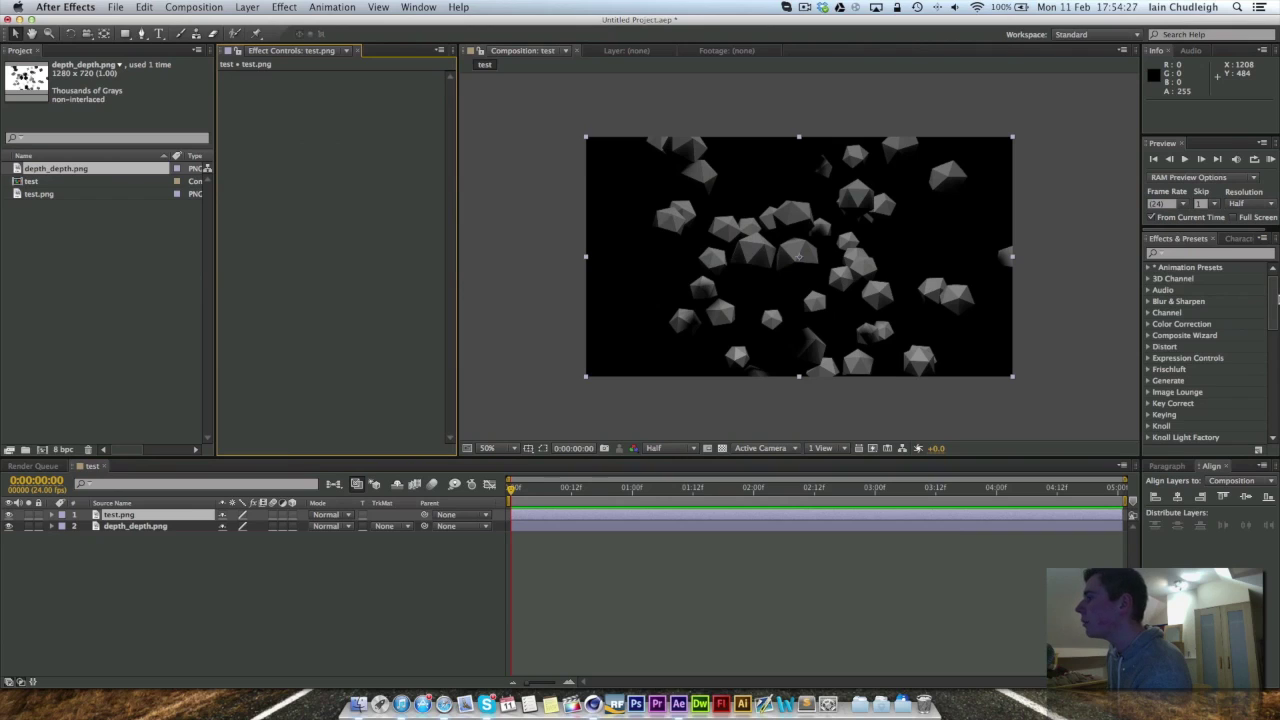
left_click(1148, 370)
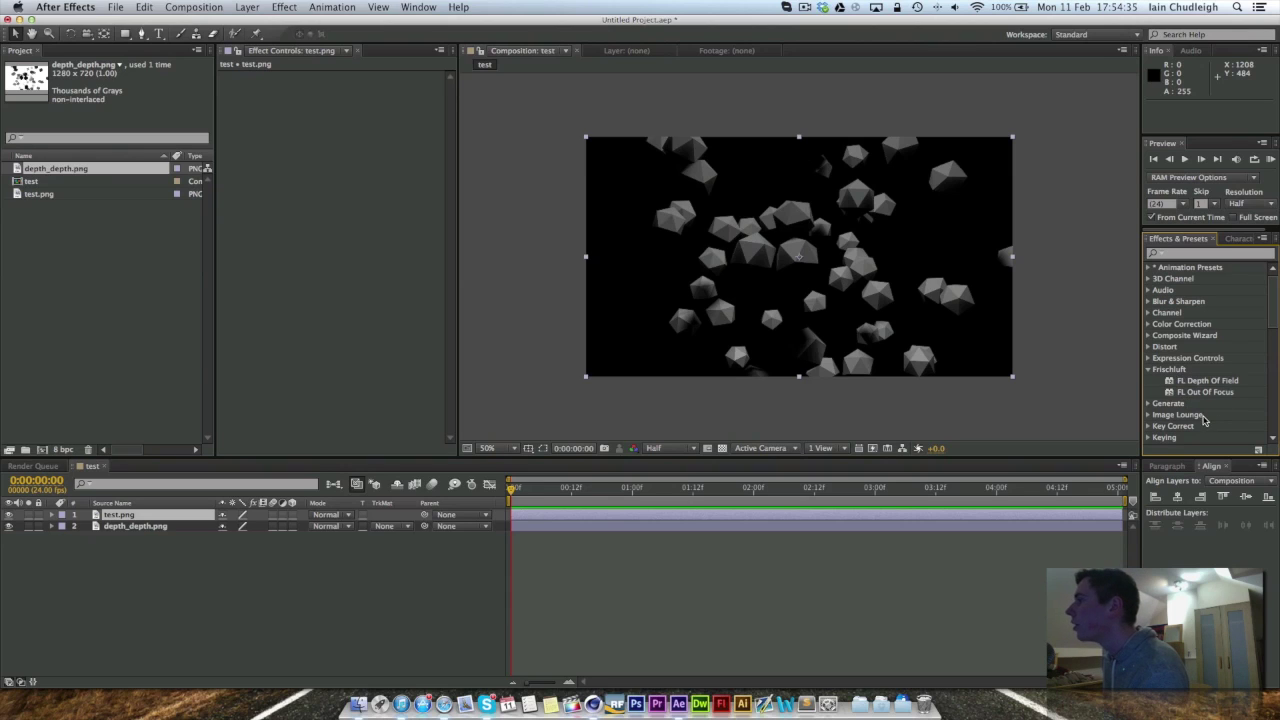
left_click_drag(1218, 387, 375, 222)
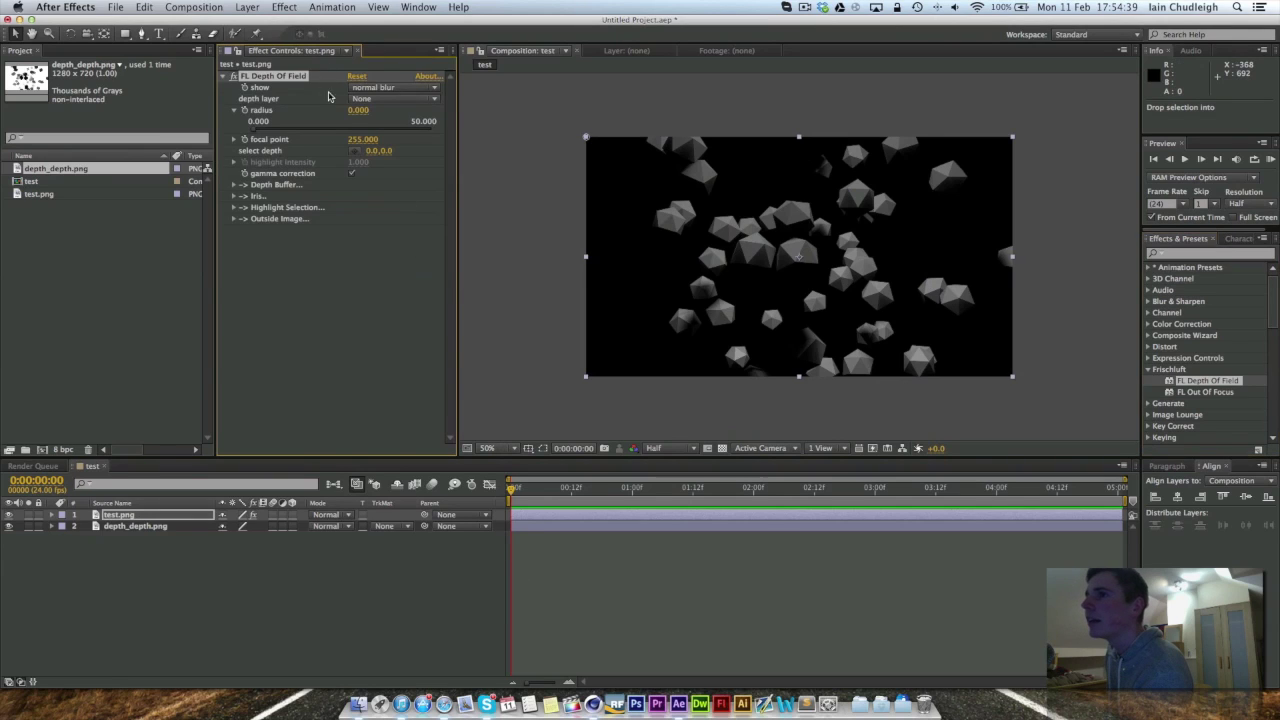
left_click(379, 100)
left_click(381, 146)
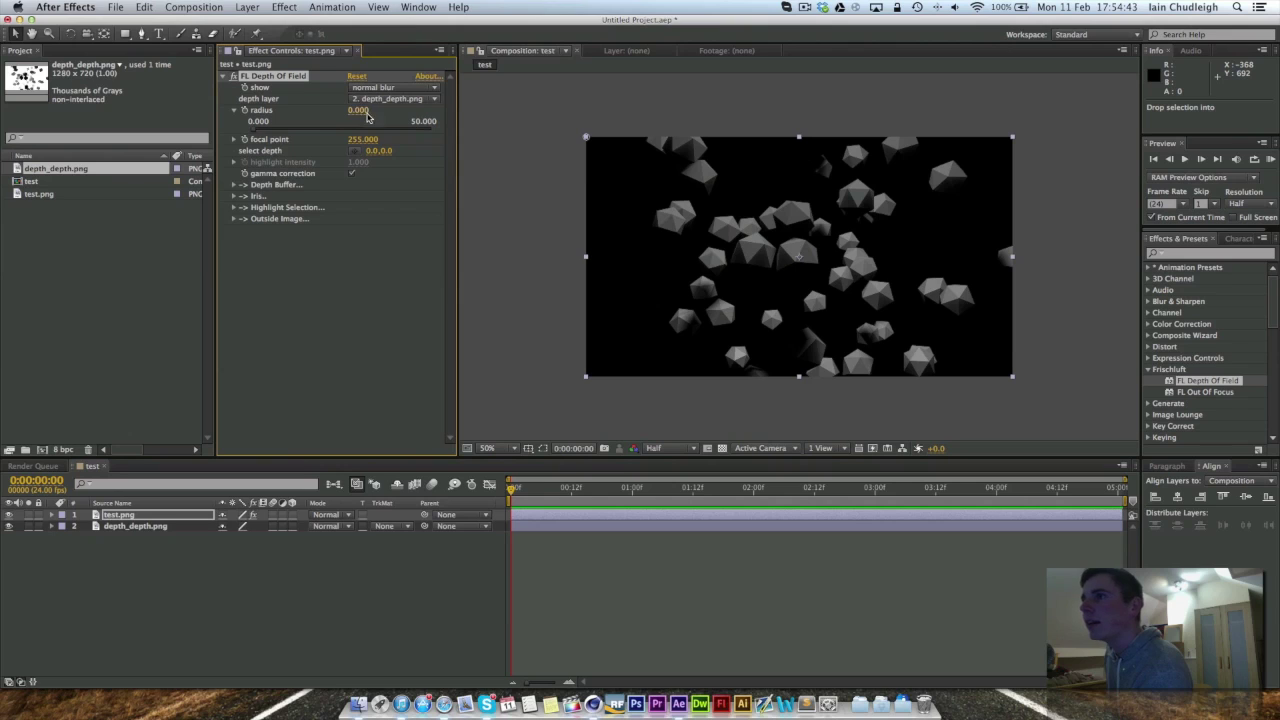
Step: Set the depth of field radius to 7.500 and sample the focal depth from a near clone, followed by a far one around 792, 304
left_click_drag(395, 118, 436, 135)
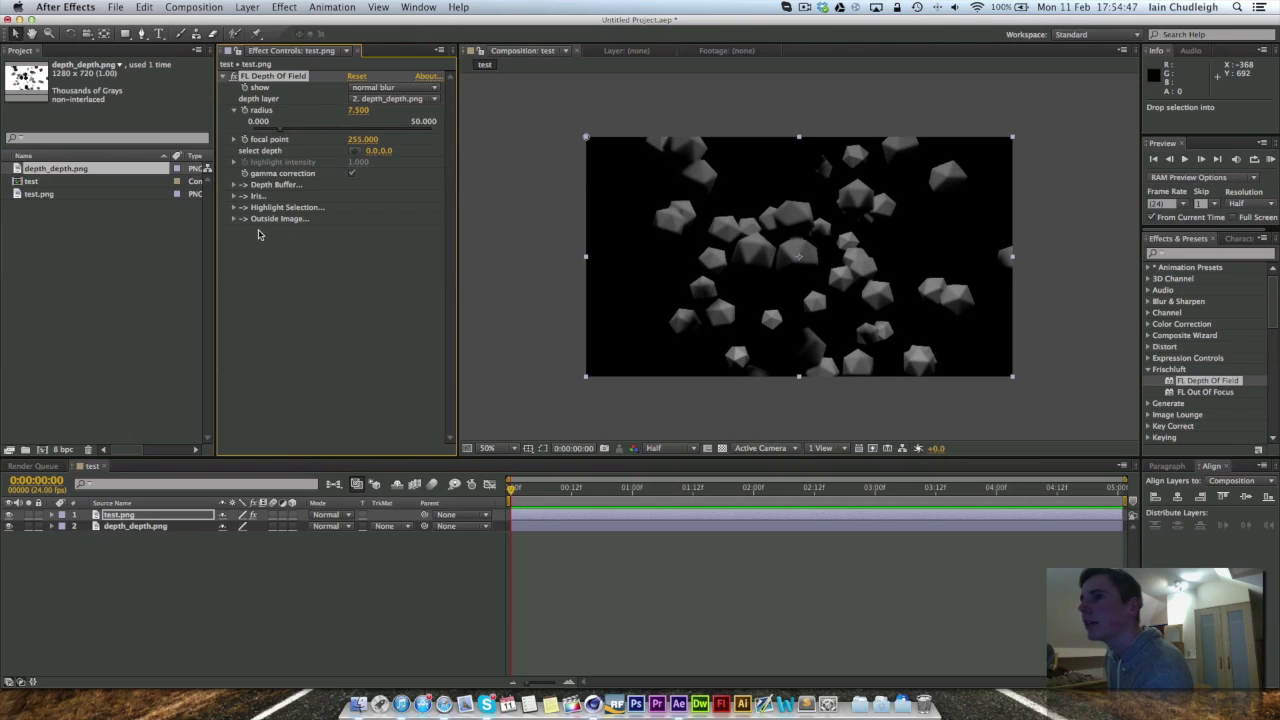
left_click(355, 153)
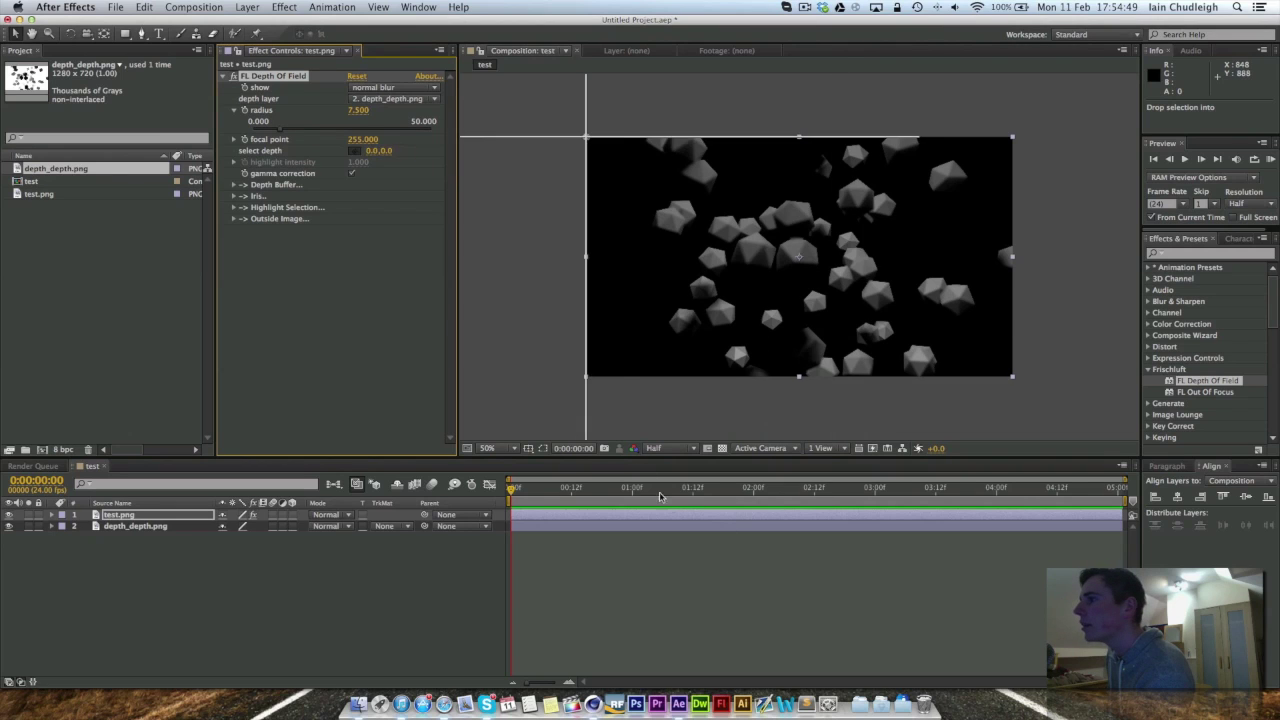
left_click(754, 256)
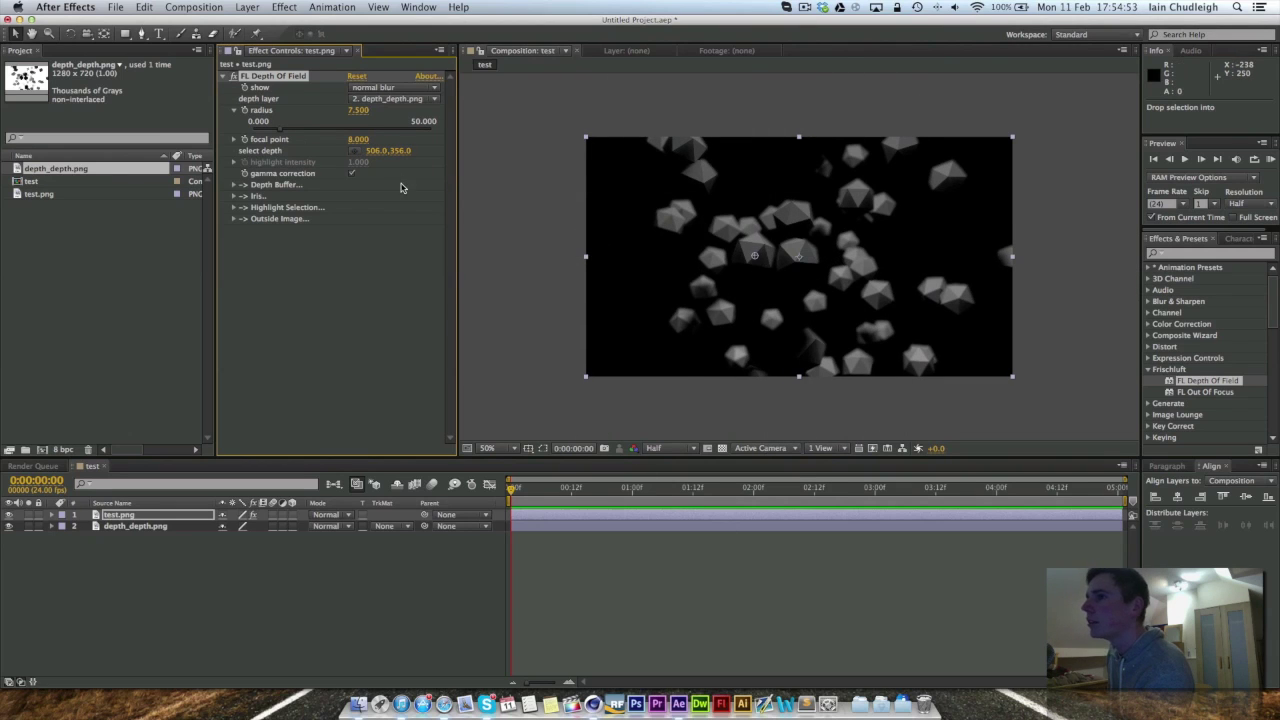
left_click(357, 153)
left_click(850, 238)
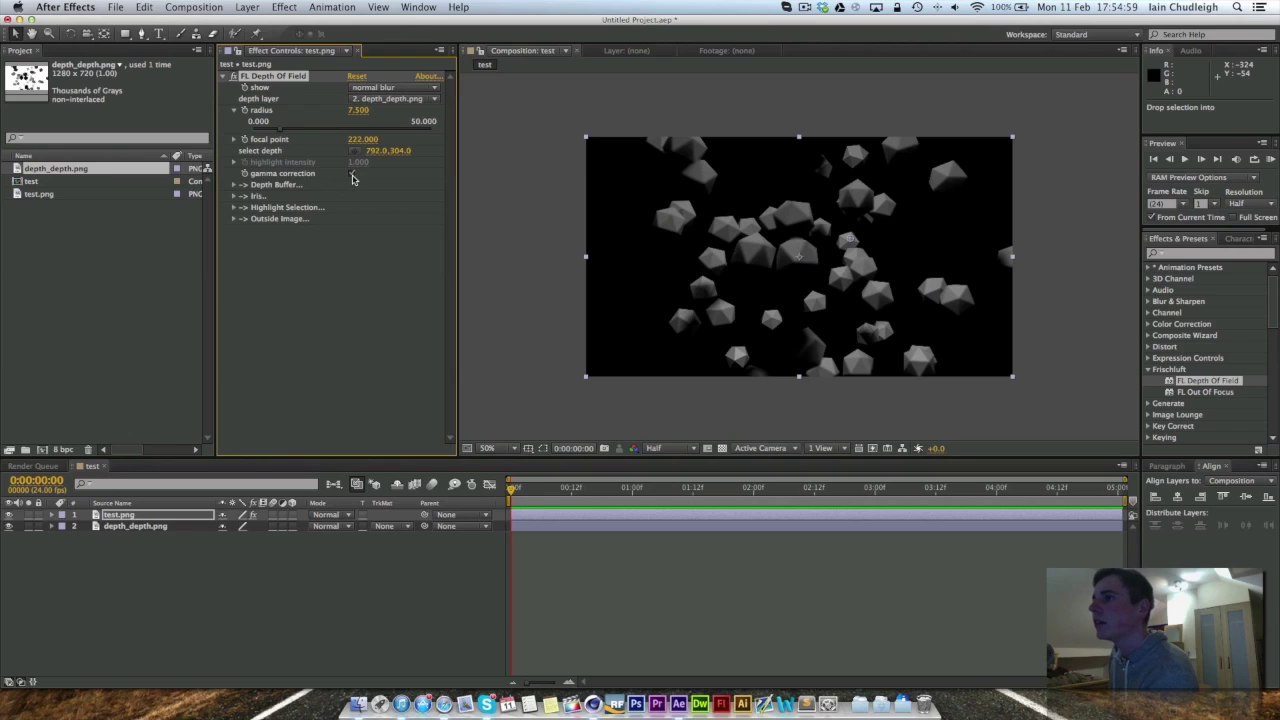
Step: Set the depth of field radius on test.png to 19.400
left_click_drag(360, 111, 380, 113)
mouse_move(482, 113)
left_mouse_down()
mouse_move(515, 122)
mouse_move(479, 137)
left_mouse_up()
left_click(327, 123)
Step: Preview the iris and set facets to 4, rounded facets 0.690, relative border brightness 0.550, border thickness 0.220 and x-y aspect 0.100
left_click(408, 88)
left_click(405, 107)
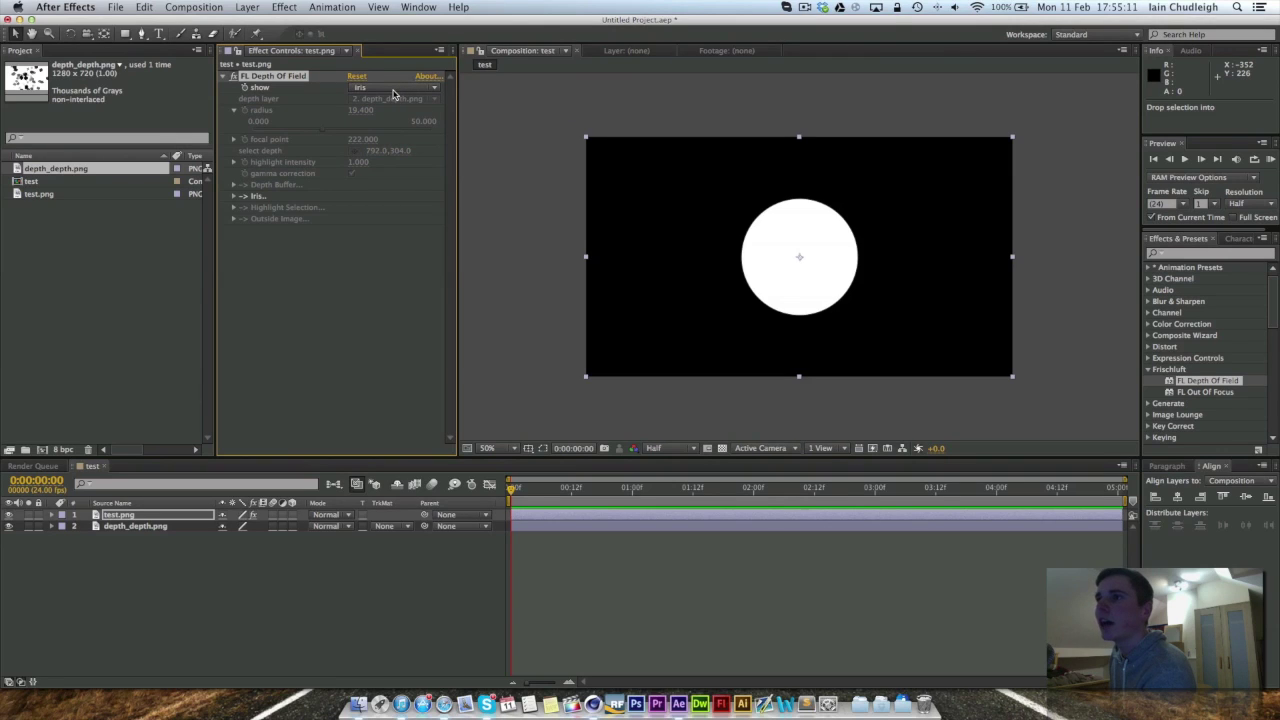
left_click(236, 197)
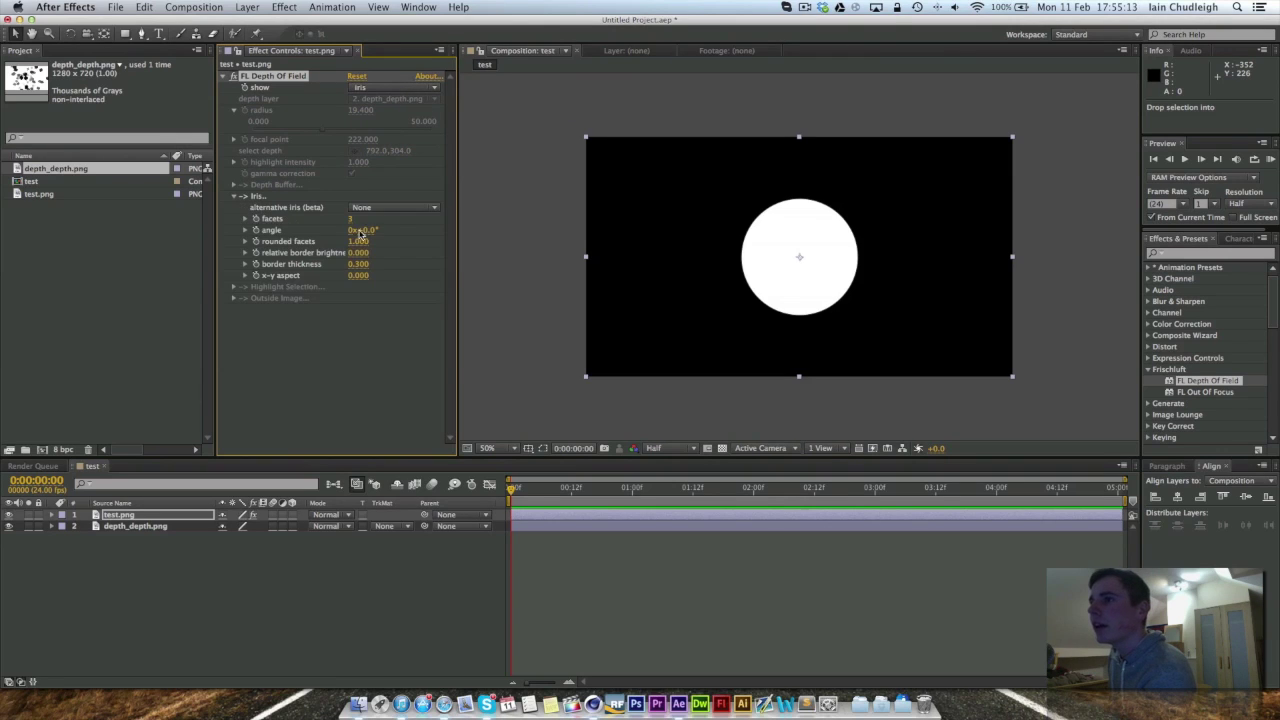
left_click_drag(357, 242, 407, 245)
left_click_drag(309, 252, 364, 270)
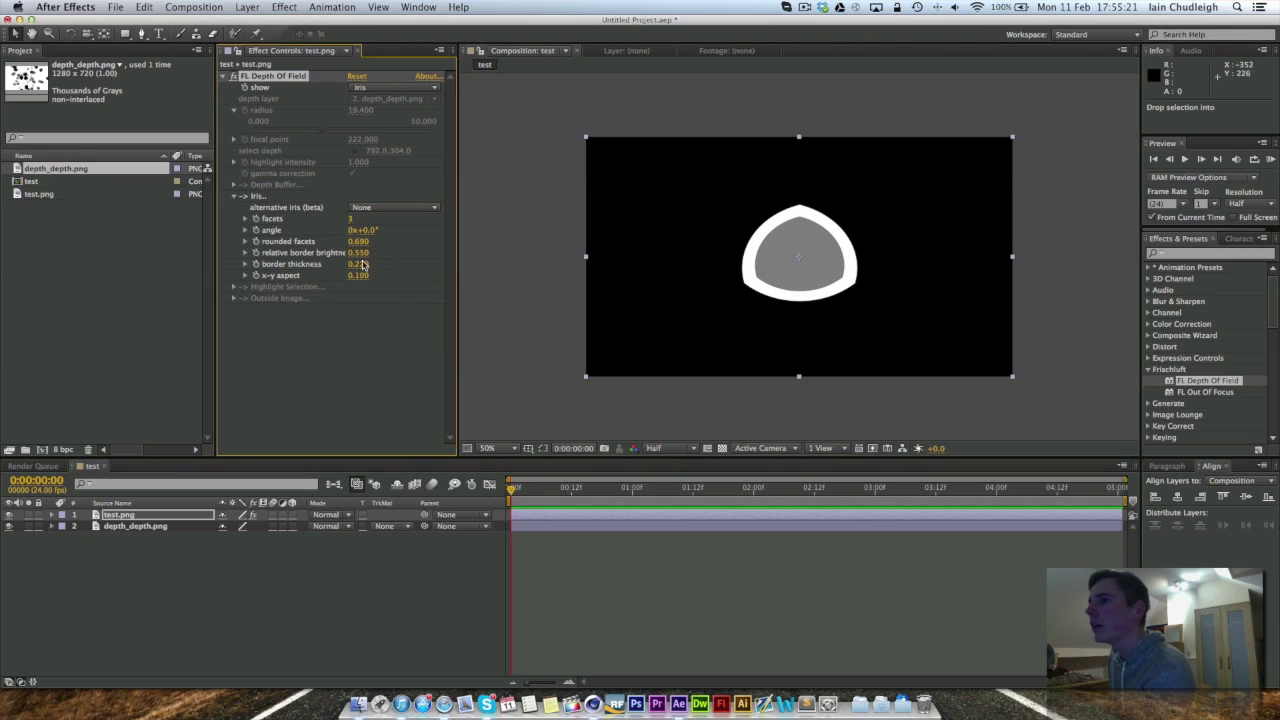
left_click_drag(351, 222, 367, 227)
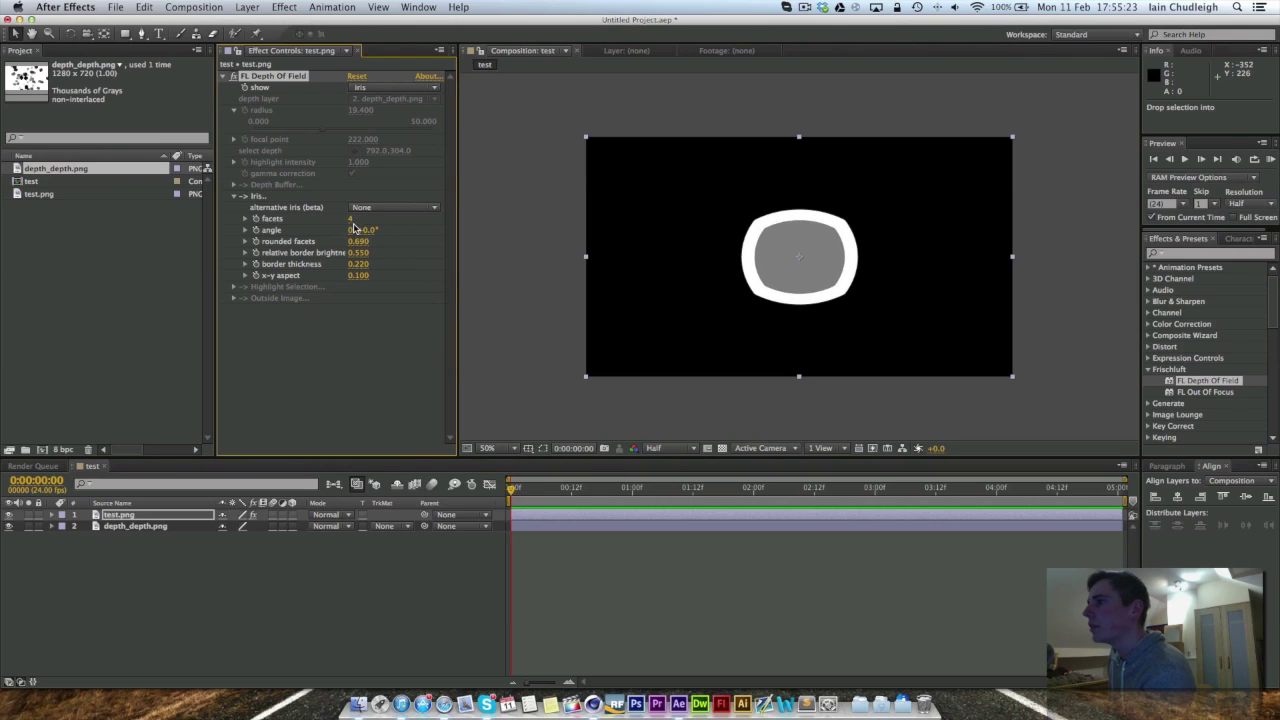
left_click(393, 207)
left_click(368, 216)
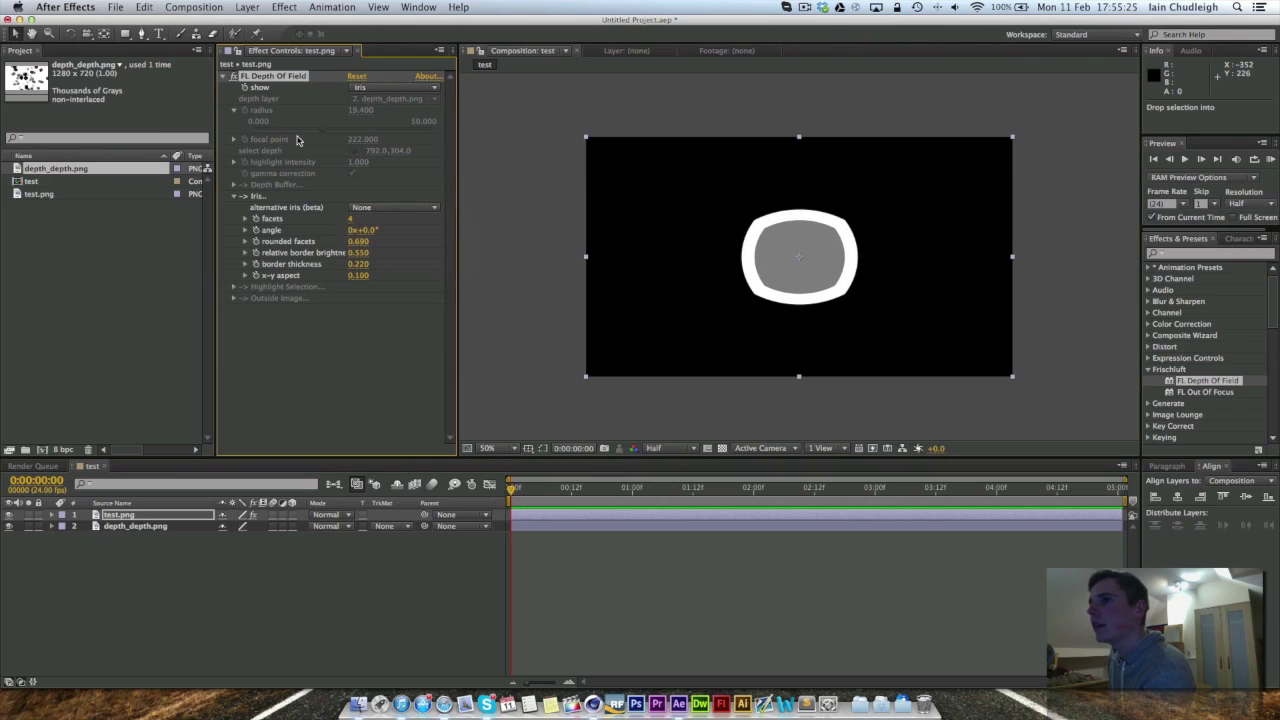
Step: Show the normal blur, inspect the depth-buffer view with the time moved to 0:00:02:00, and return to normal blur
left_click(400, 90)
left_click(398, 104)
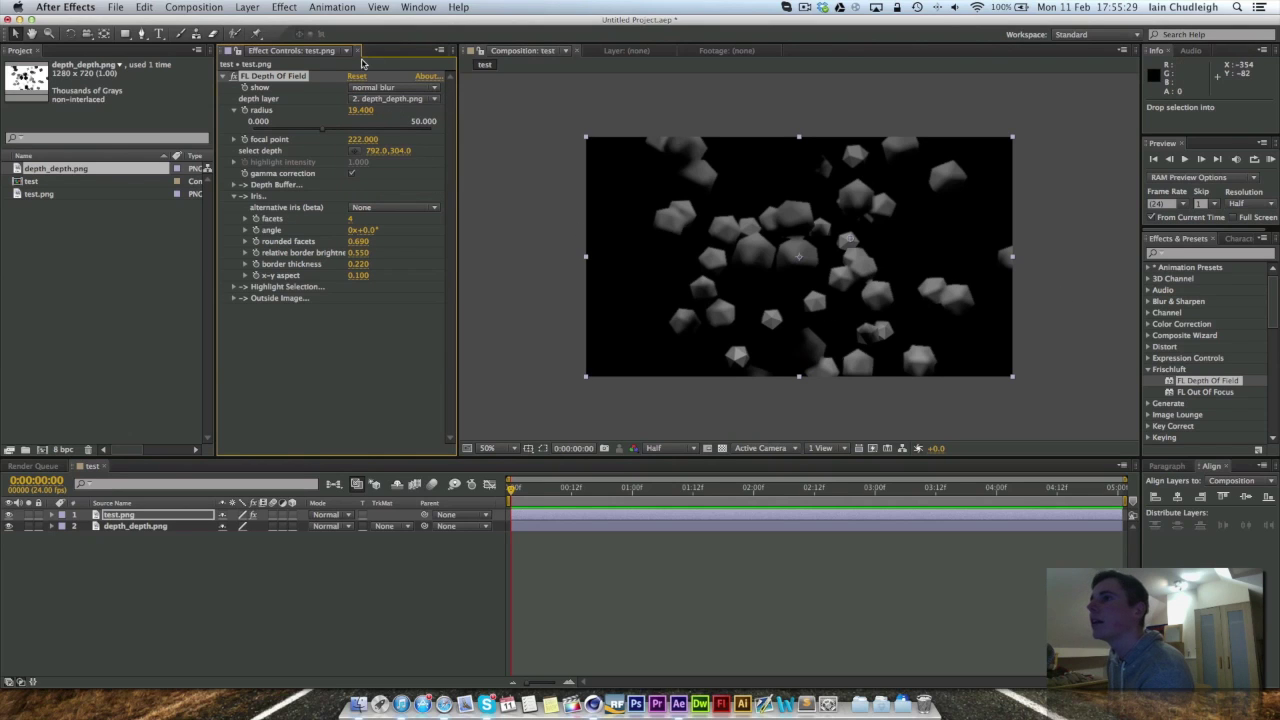
left_click(393, 88)
left_click(385, 128)
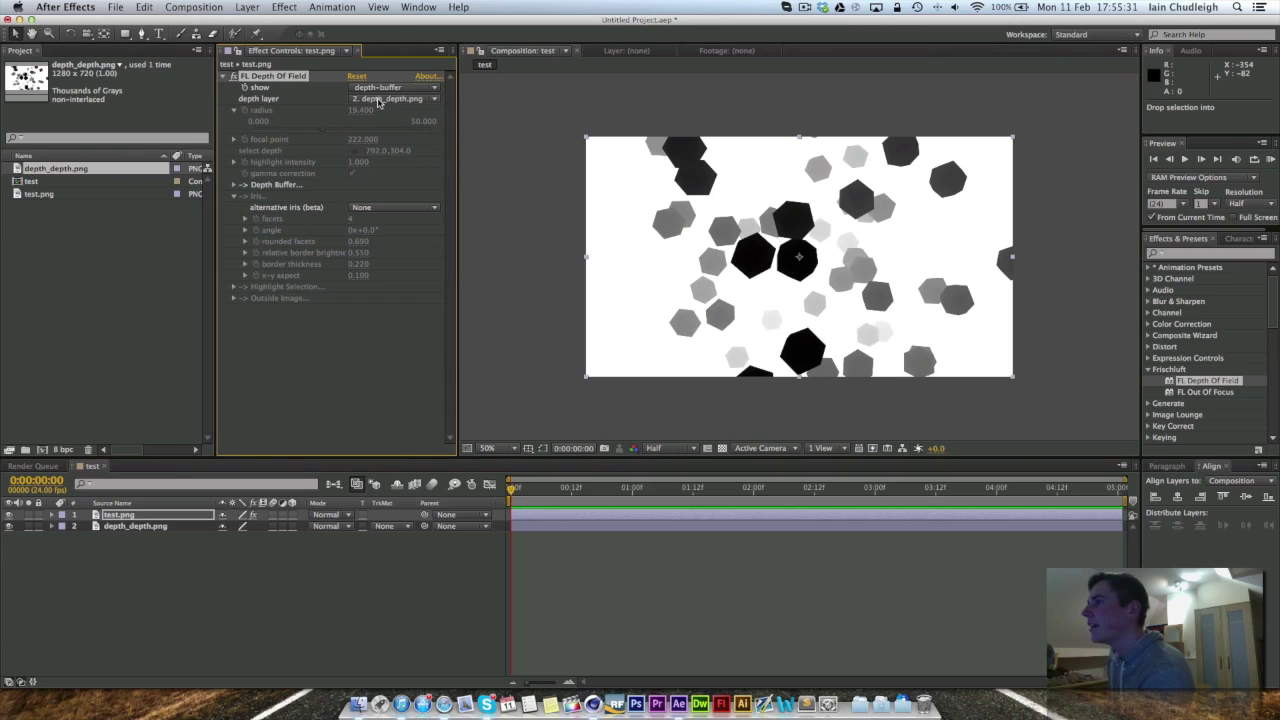
left_click_drag(568, 490, 750, 490)
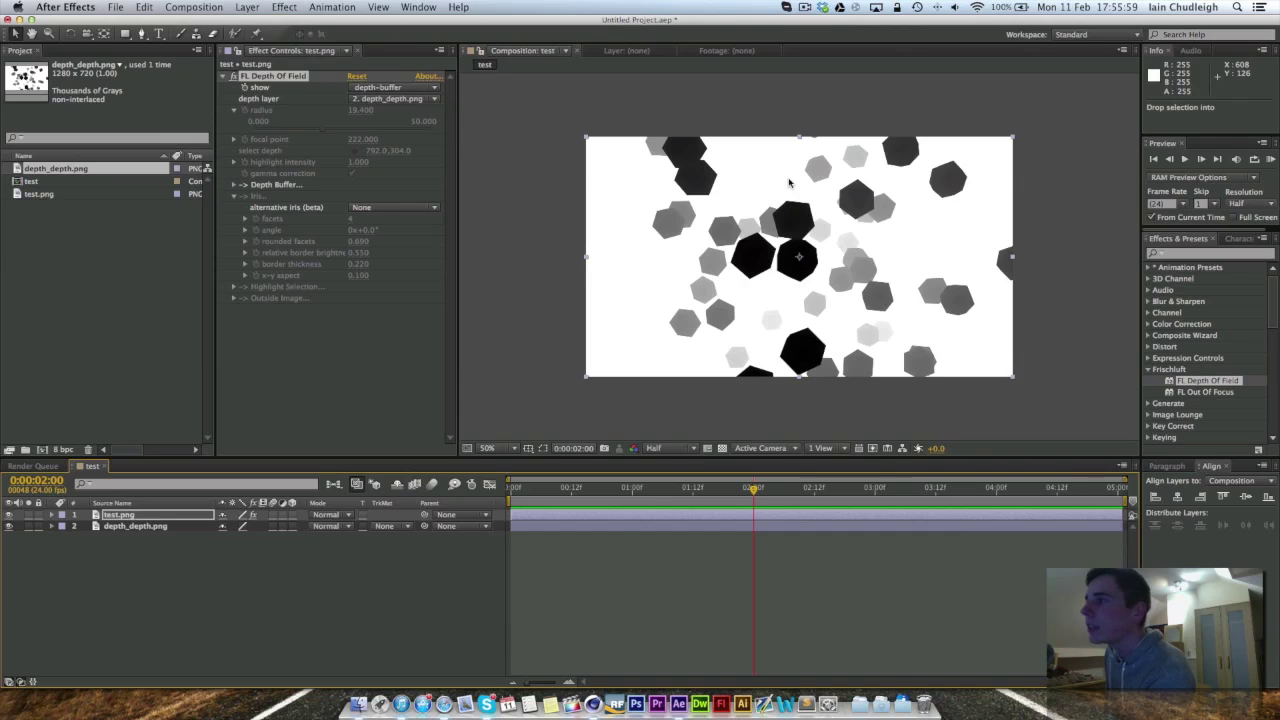
left_click(375, 88)
left_click(401, 104)
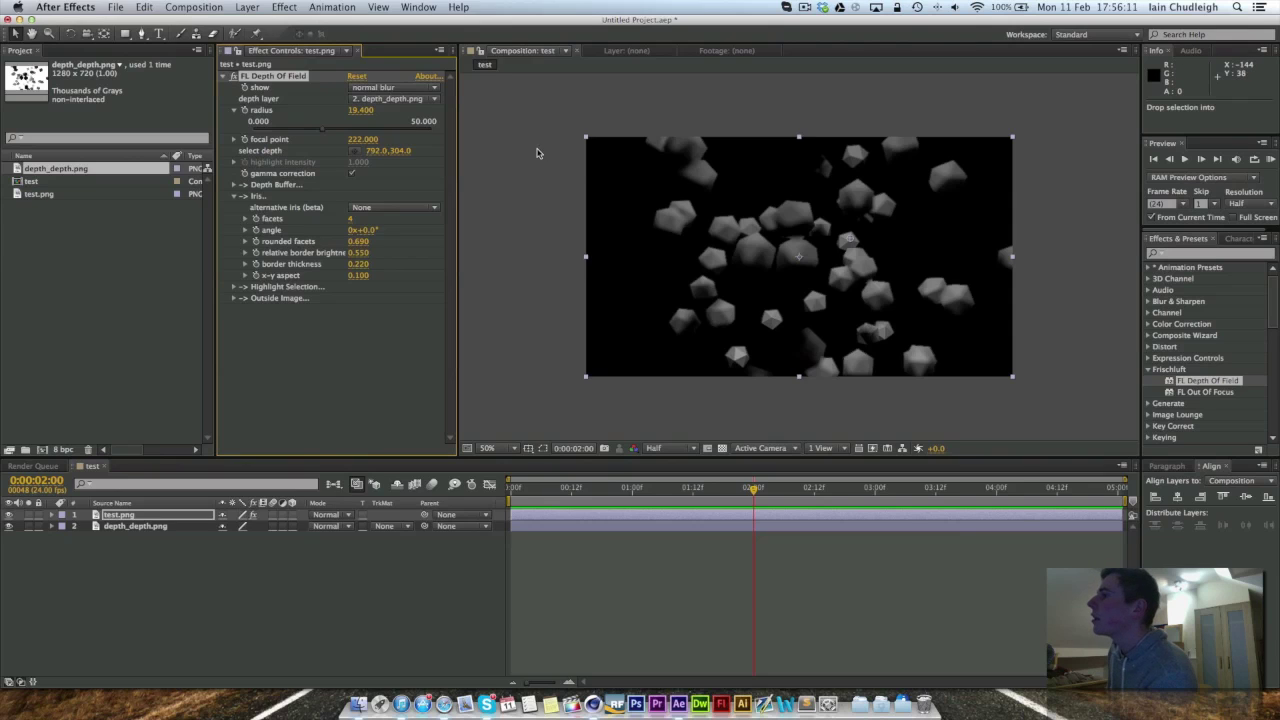
Step: Open the recent project Random Intro/Project.aep
left_click(114, 7)
mouse_move(154, 49)
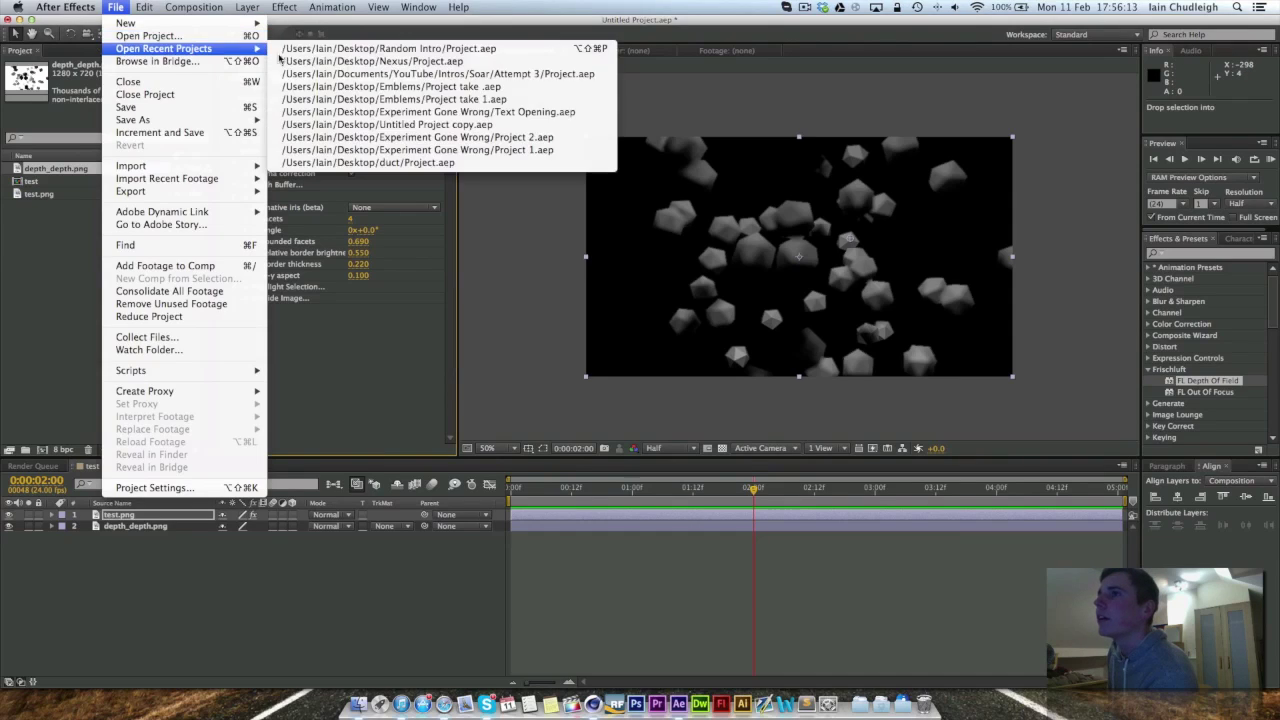
left_click(384, 52)
left_click(620, 374)
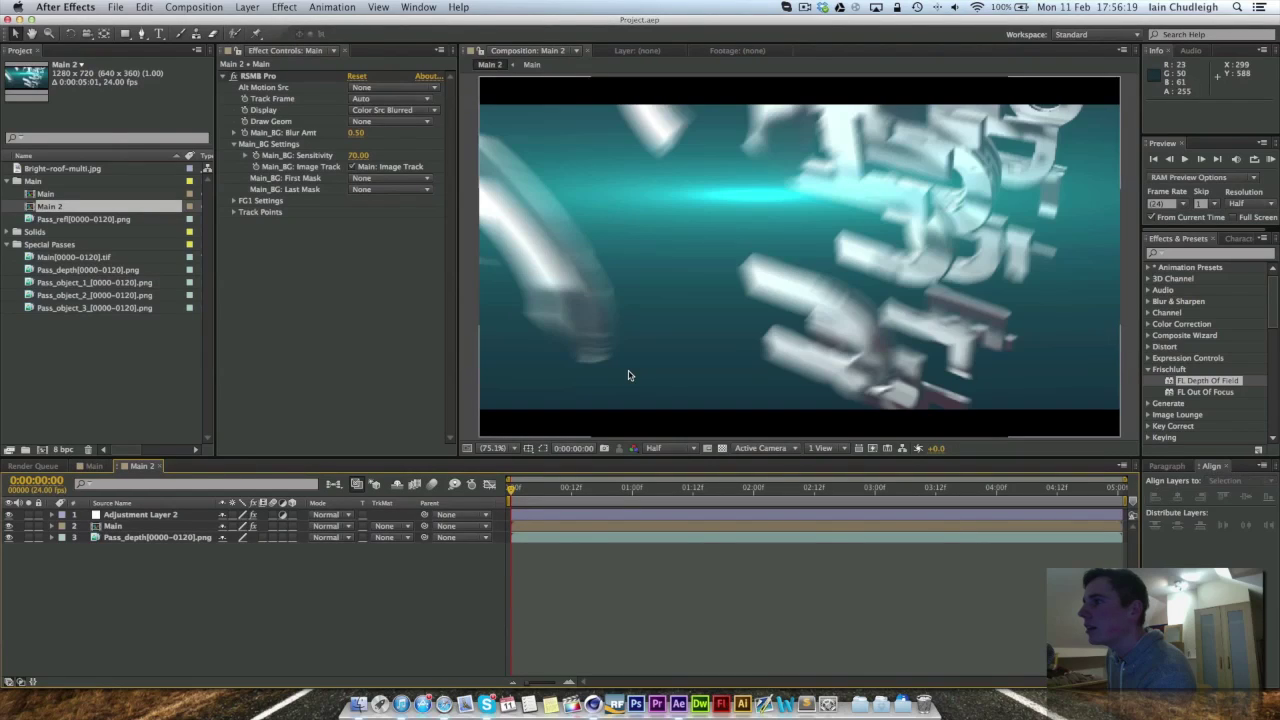
Step: Move the Main 2 composition to 0:00:02:12, look over the Main composition's layers and return to Main 2
left_click(972, 488)
left_click_drag(972, 488, 814, 491)
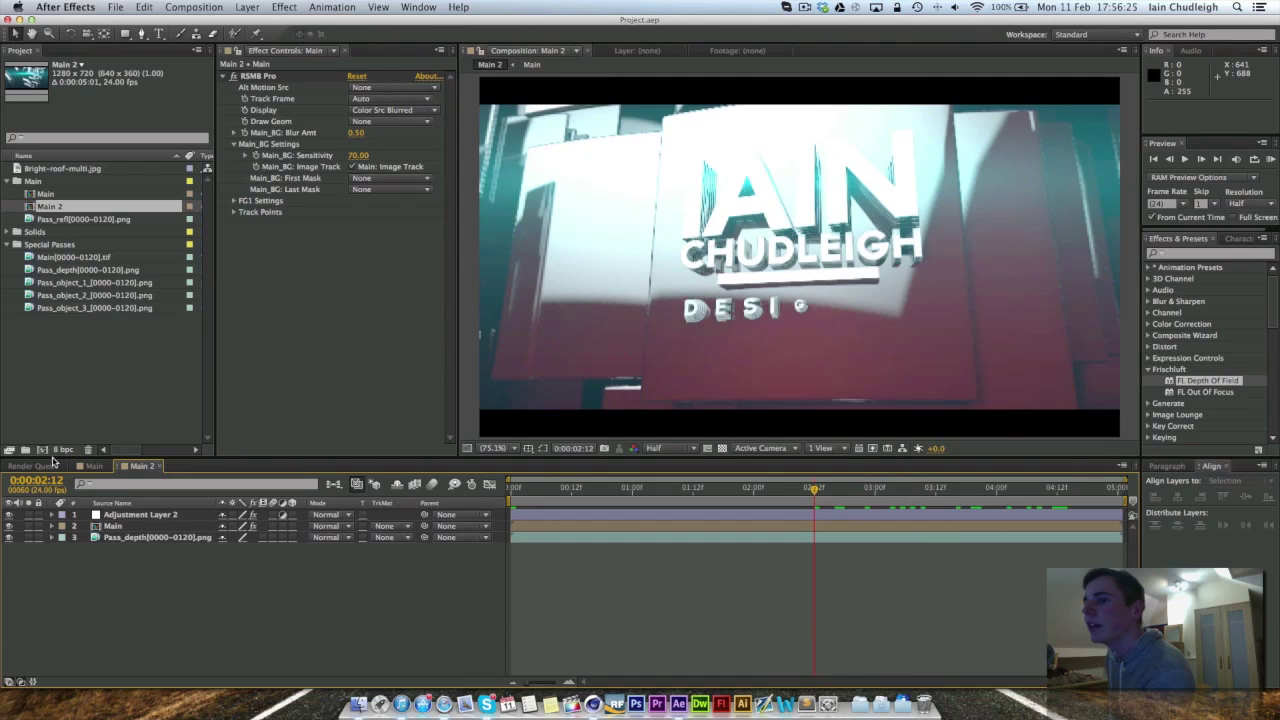
left_click(90, 466)
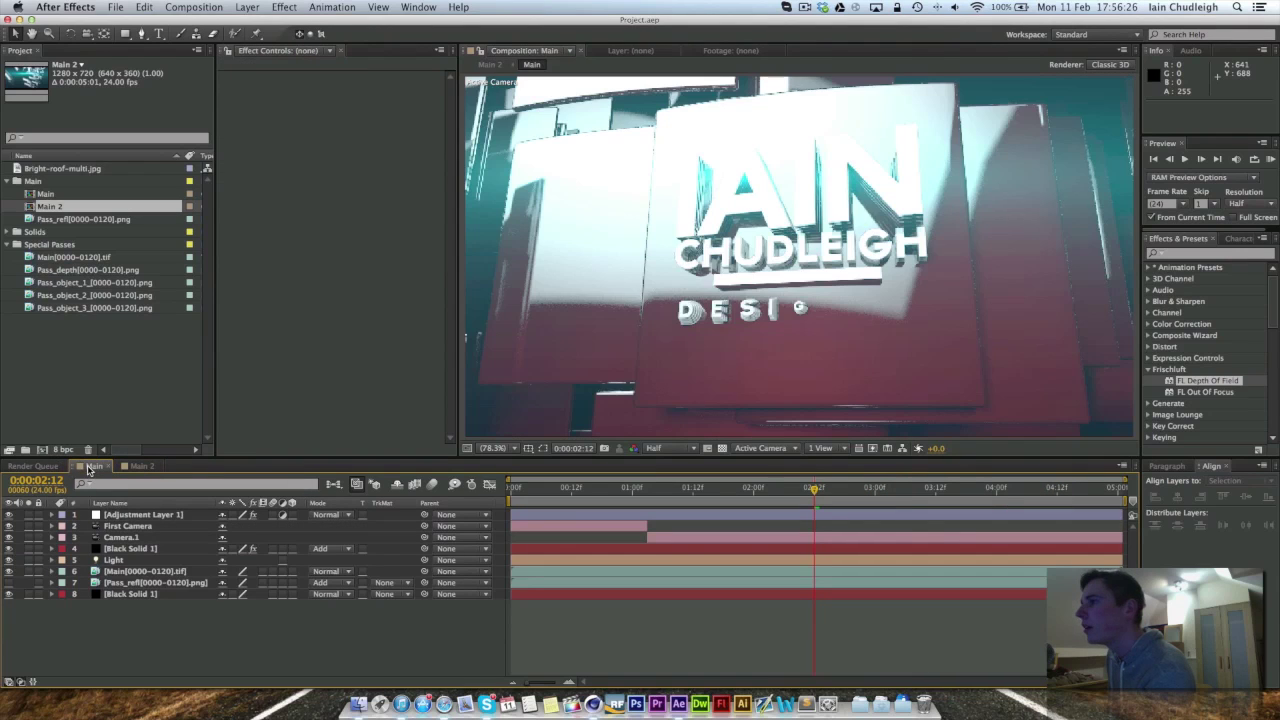
left_click(128, 515)
key("shift+period")
Step: Apply FL Depth Of Field to Adjustment Layer 2 with Pass_depth[0000-0120].png as its depth layer
left_click(118, 516)
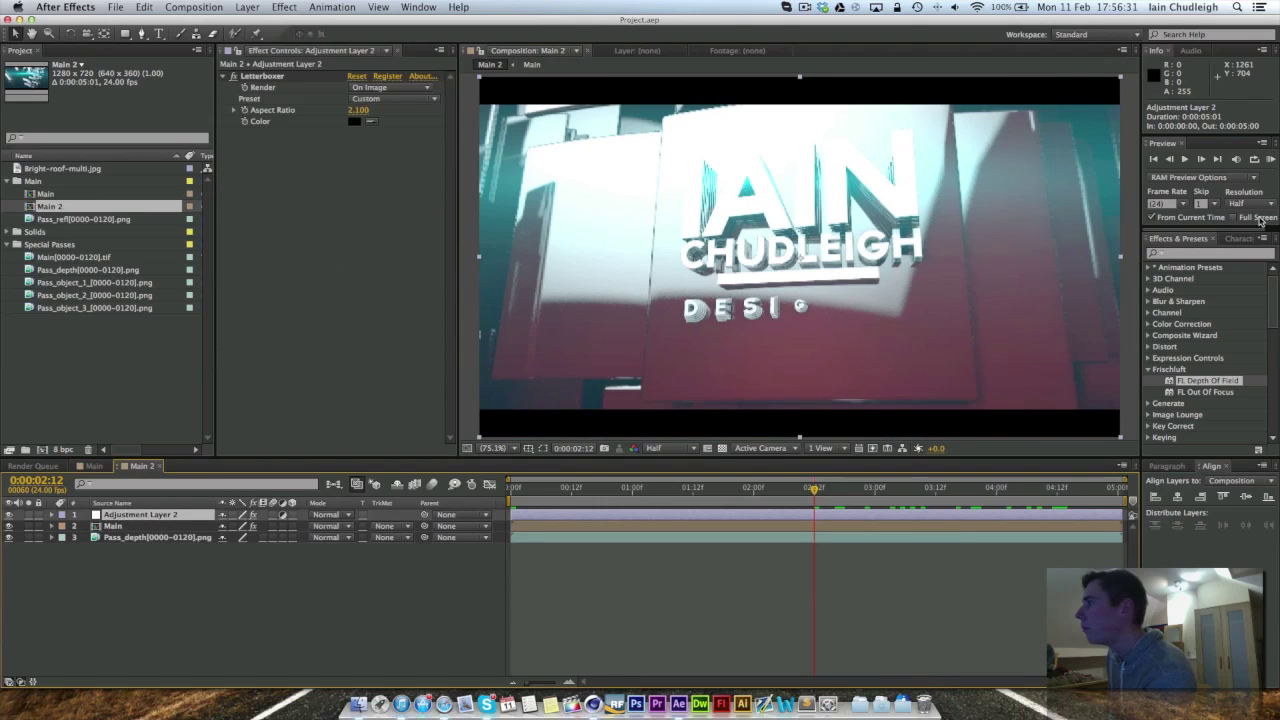
left_click_drag(857, 393, 358, 205)
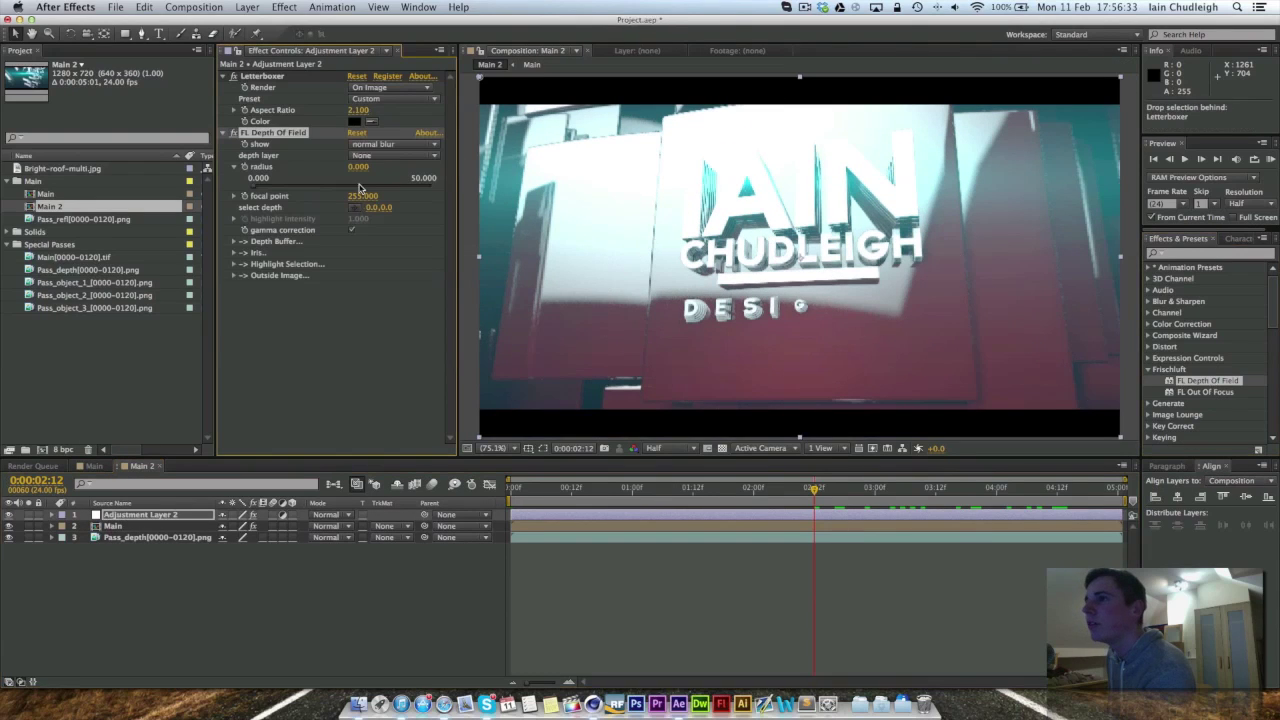
left_click(370, 156)
left_click(370, 160)
left_click(370, 156)
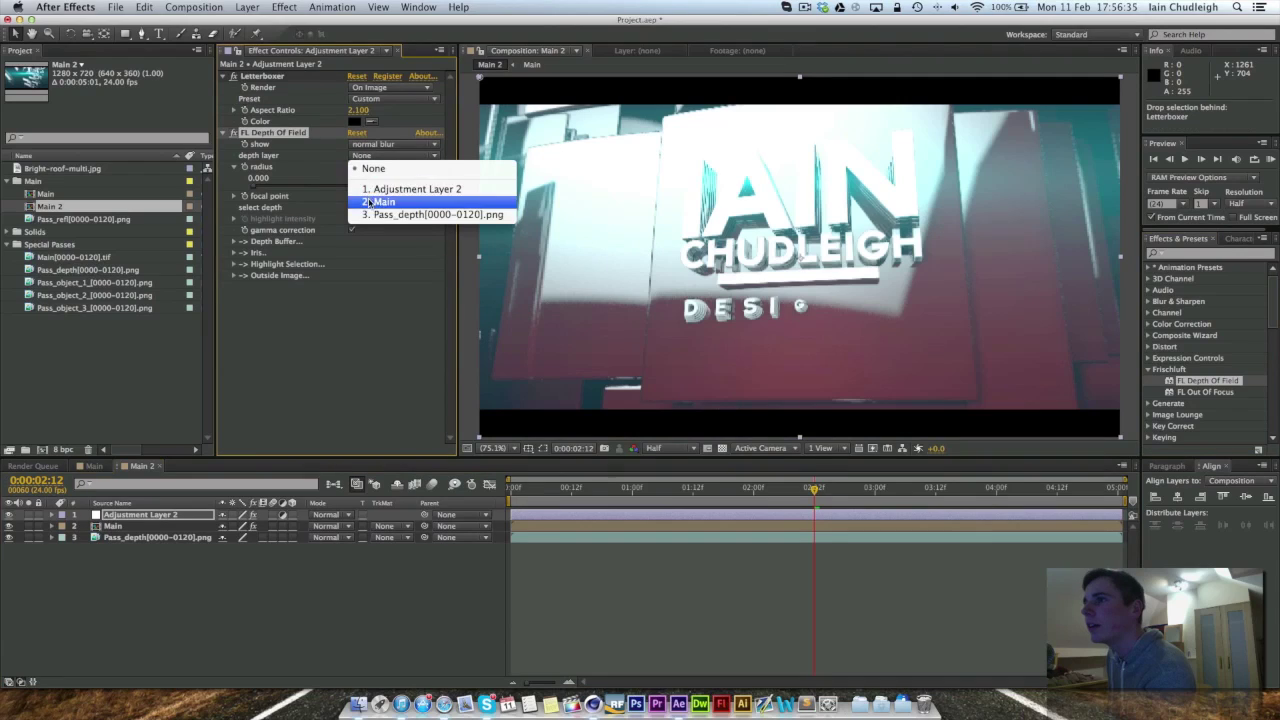
left_click(372, 214)
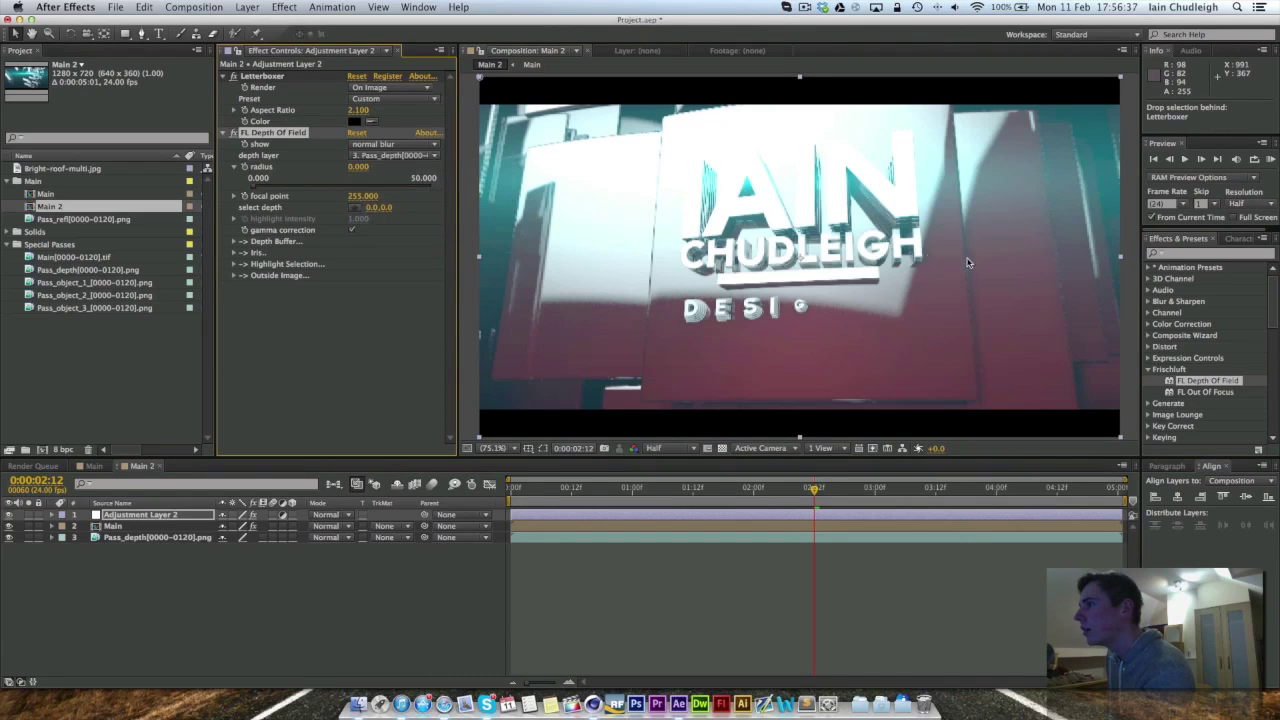
Step: Set the adjustment layer's blur radius to 18.352 and sample the focal depth on the title lettering at 866.4, 276.8
left_click_drag(264, 188, 317, 188)
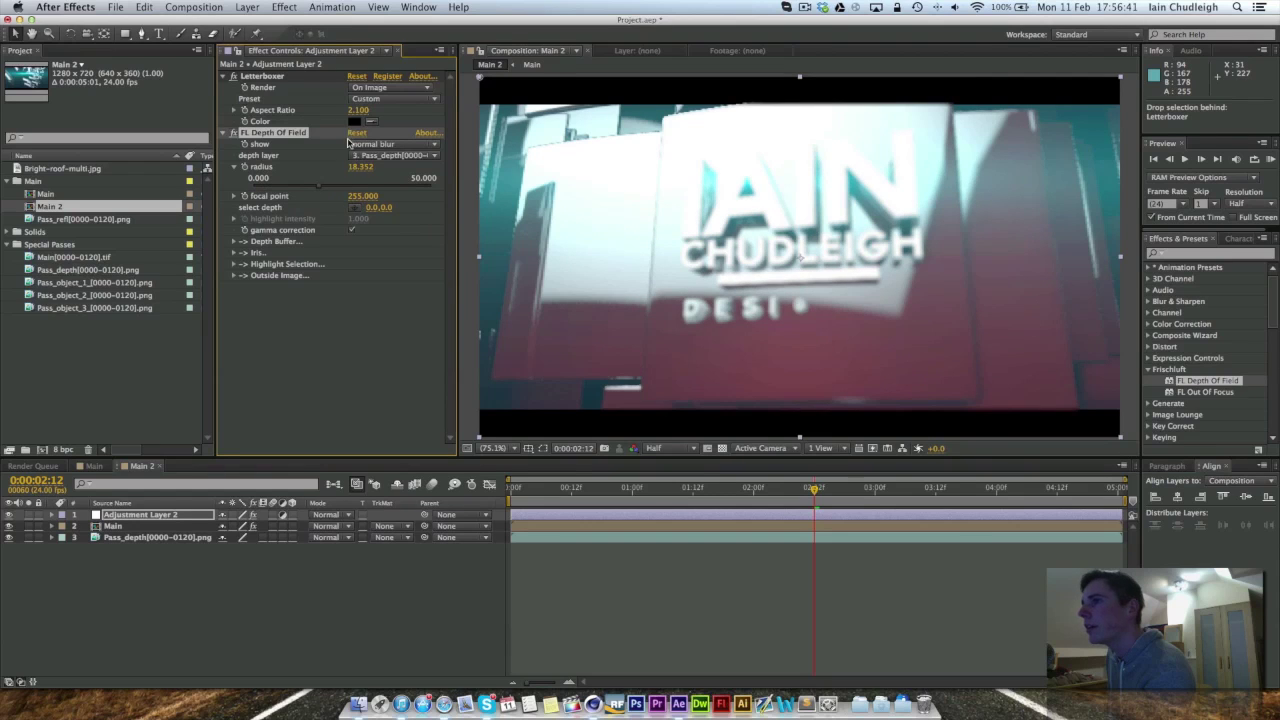
left_click(355, 207)
left_click(987, 295)
left_click_drag(990, 297, 913, 213)
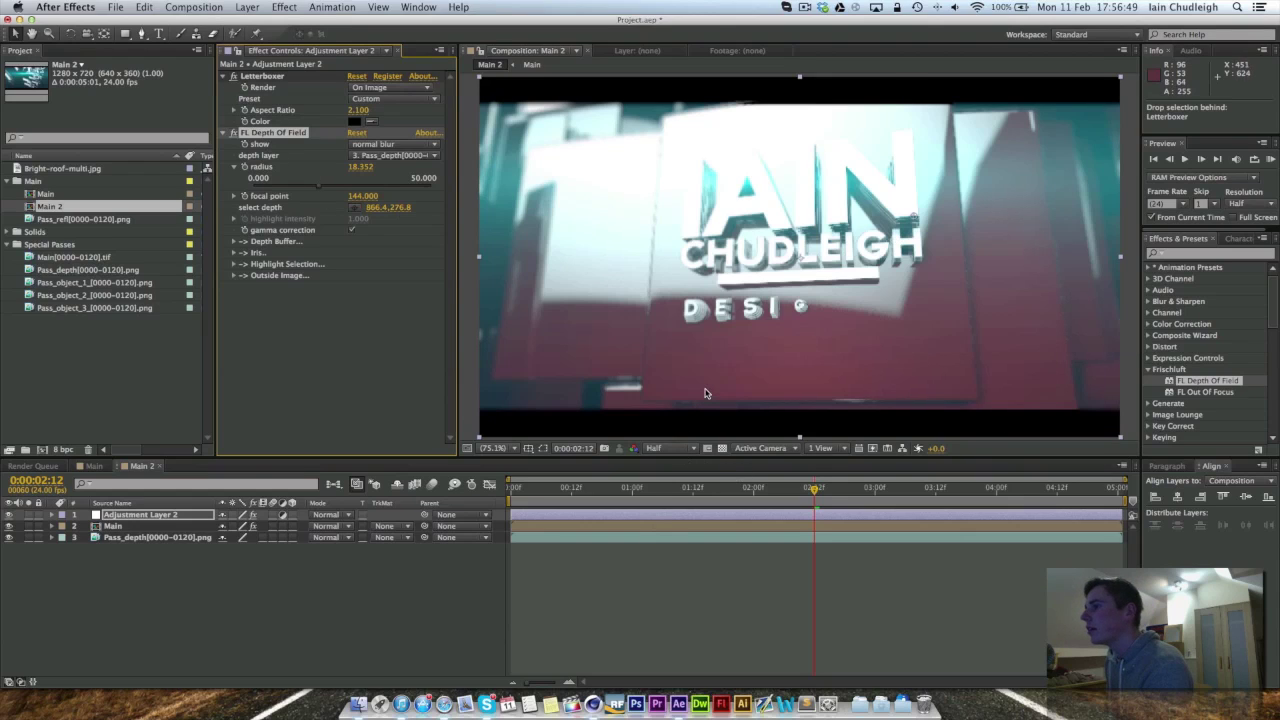
Step: Increase the depth of field radius to 35.206 and move the Letterboxer effect below FL Depth Of Field
key("comma")
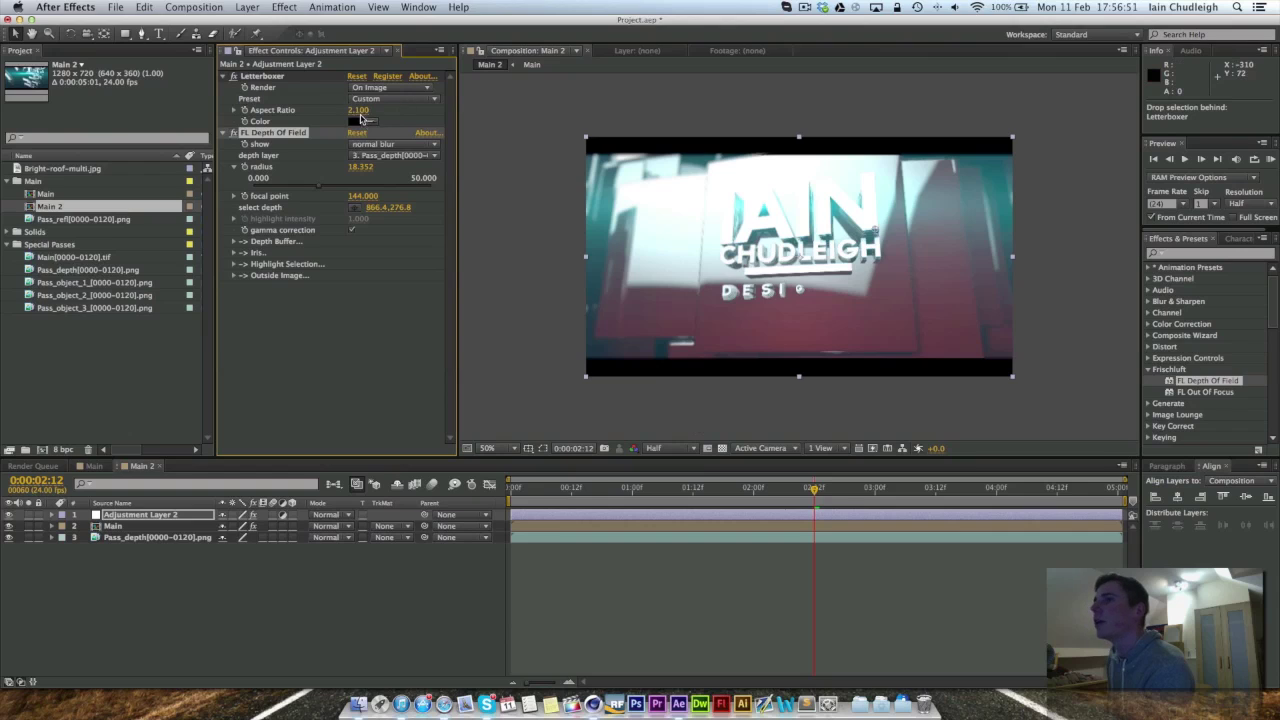
left_click_drag(319, 187, 379, 188)
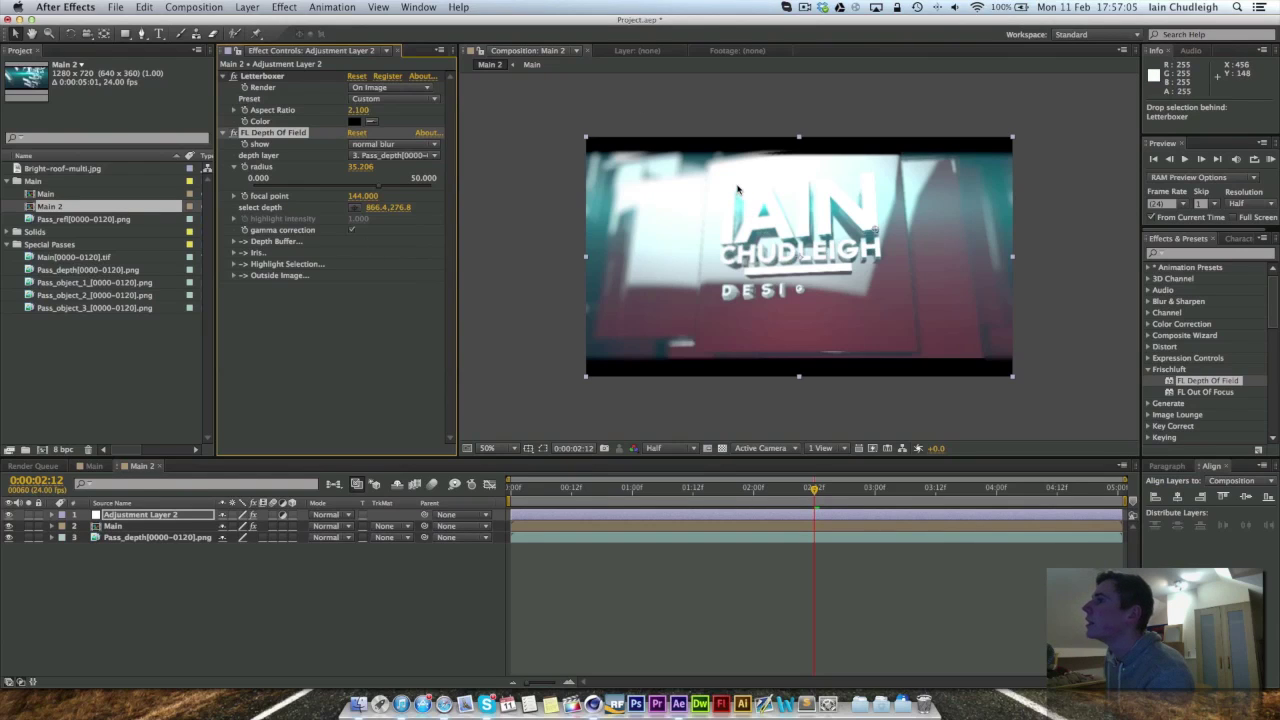
left_click_drag(262, 76, 319, 312)
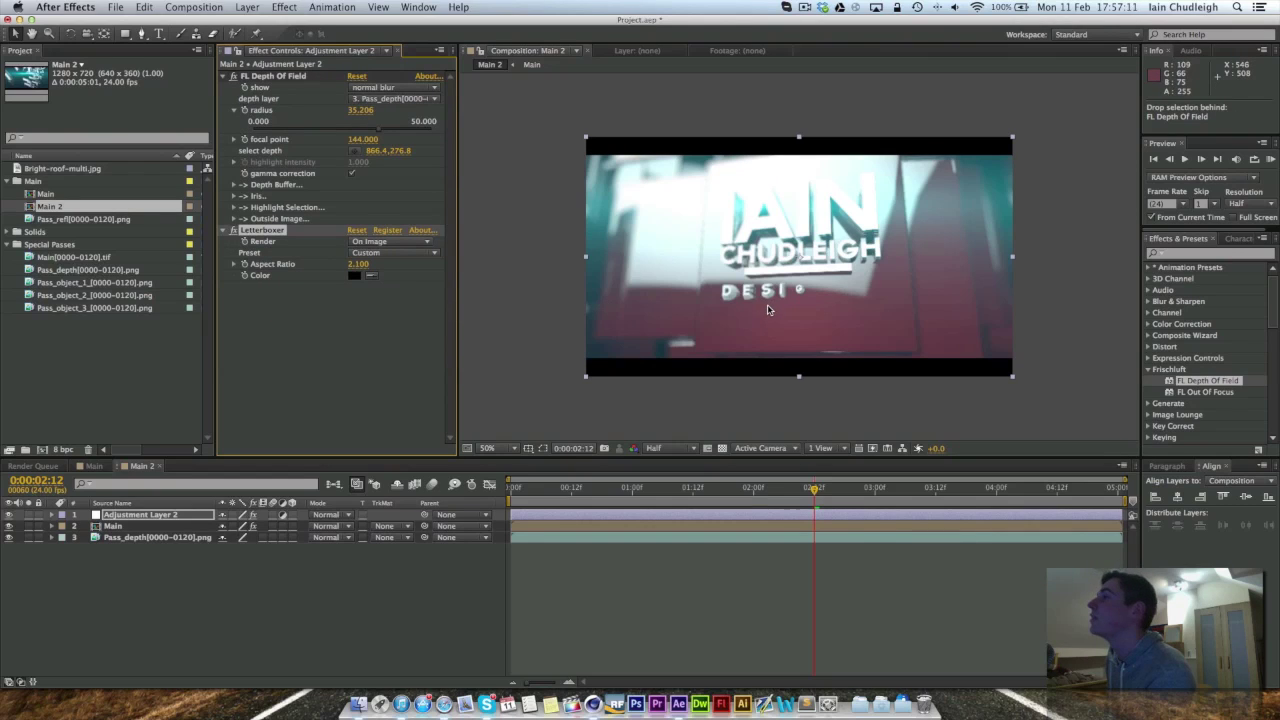
Step: Sample the focal depth from the far background at 72, 80, and refocus on the title lettering at 598, 262
left_click(352, 150)
left_click(610, 164)
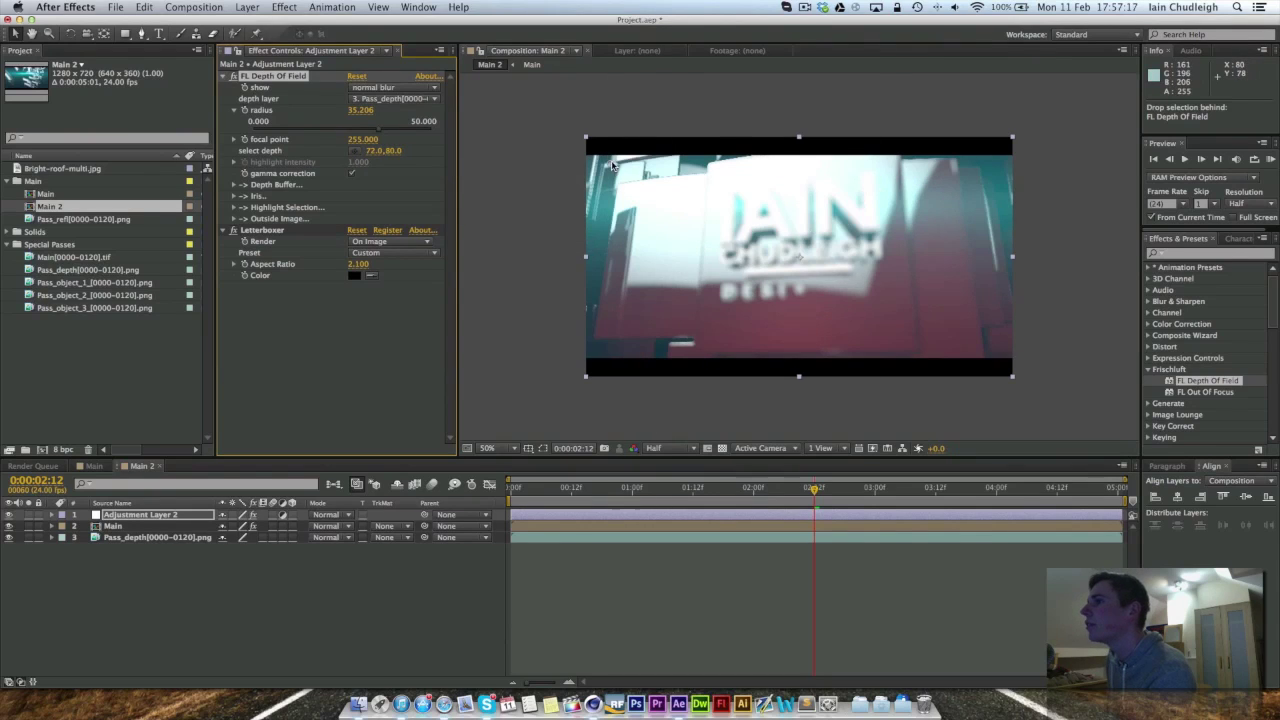
left_click(355, 150)
left_click(785, 228)
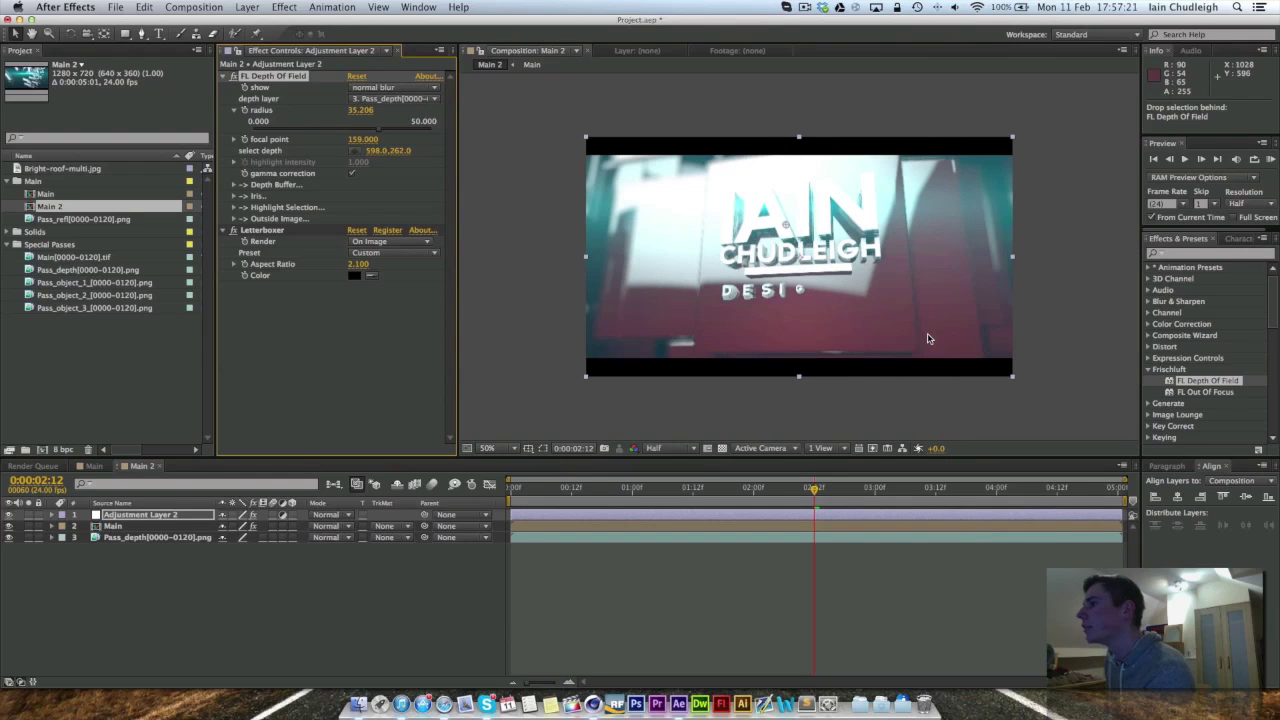
left_click(921, 397)
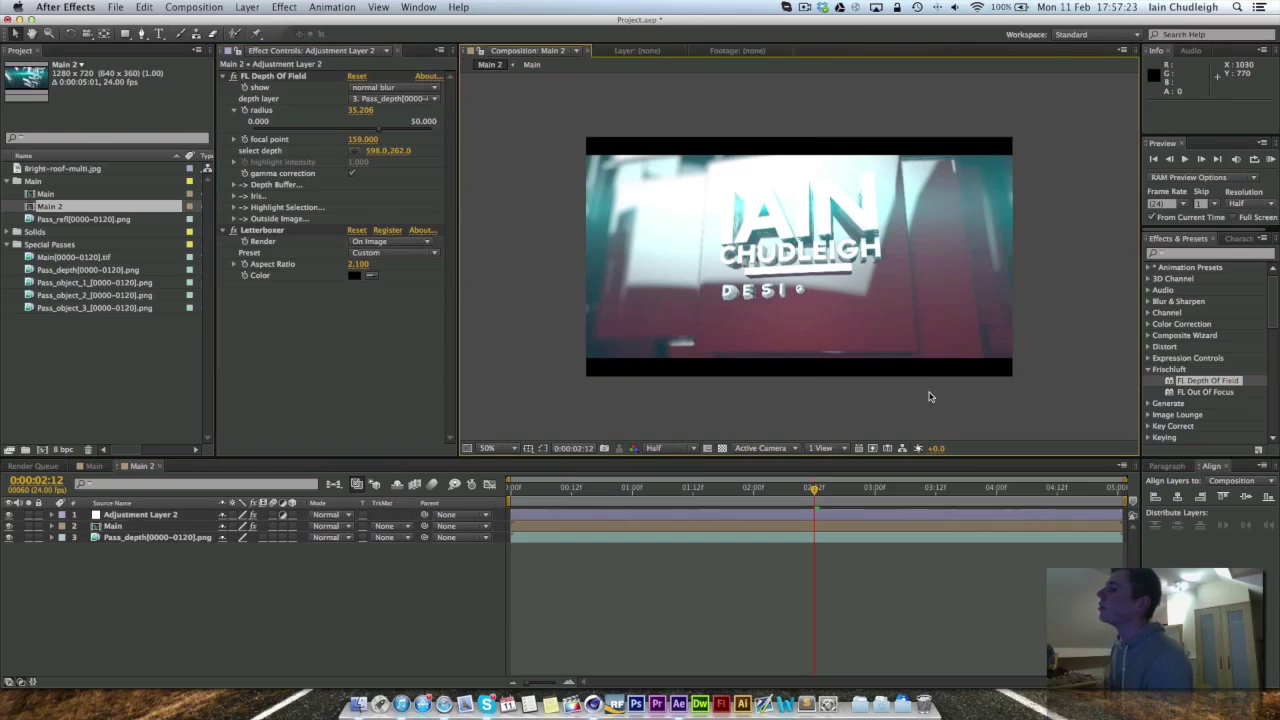